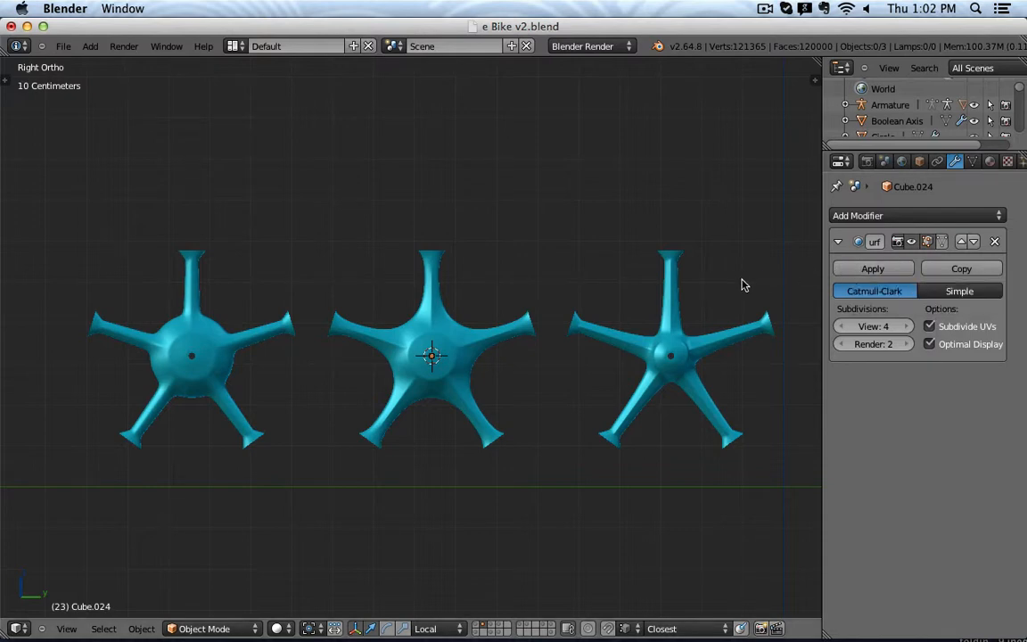
# Try to scale the outer hub ring of the small-hub star to about 1.76 with the global X axis locked.
pyautogui.rightClick(677, 321)
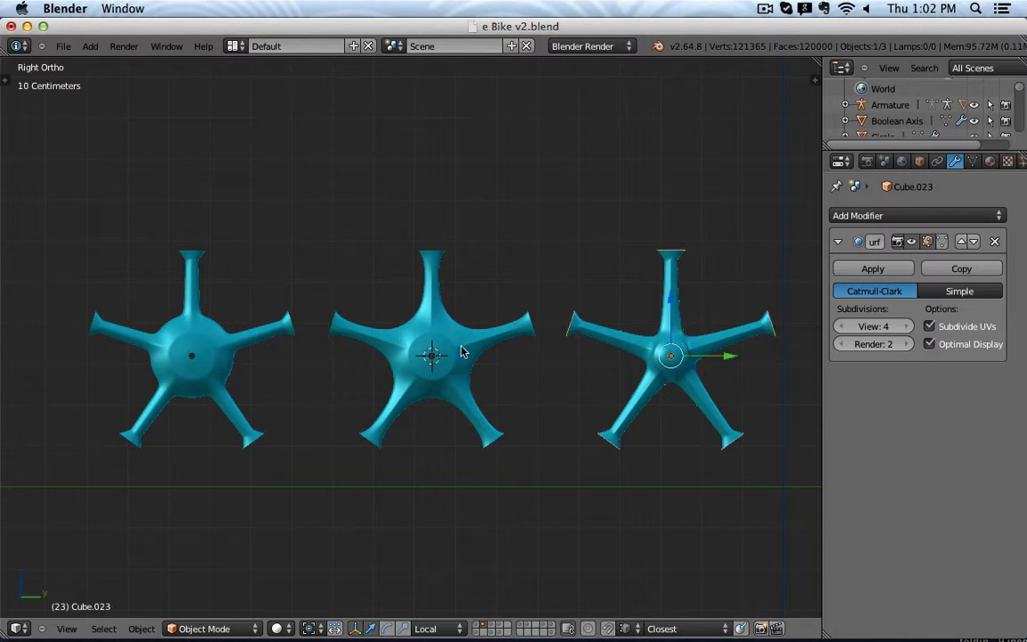
pyautogui.rightClick(416, 312)
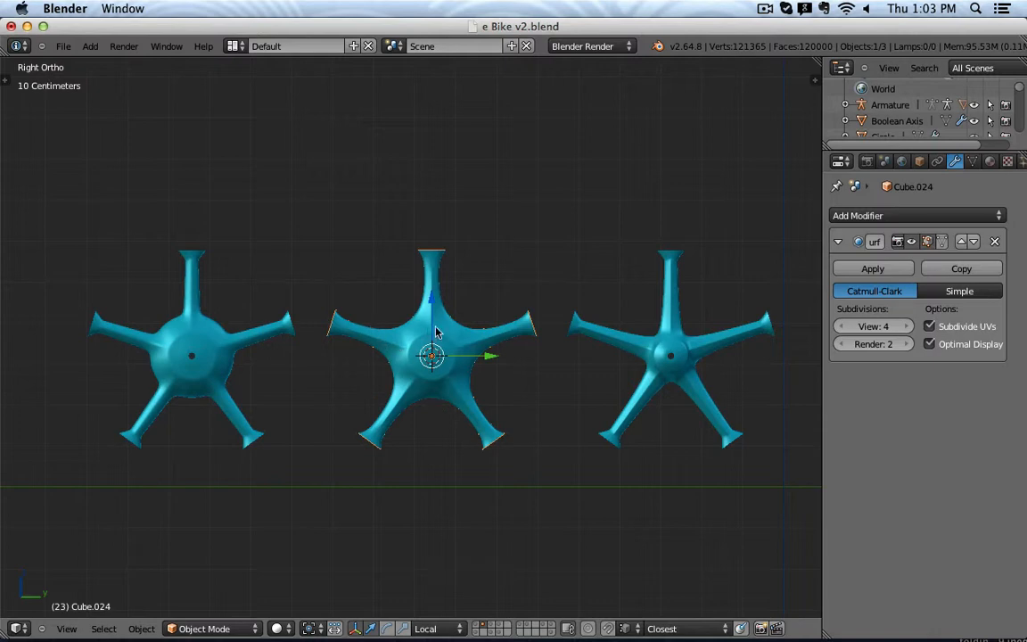
pyautogui.rightClick(675, 404)
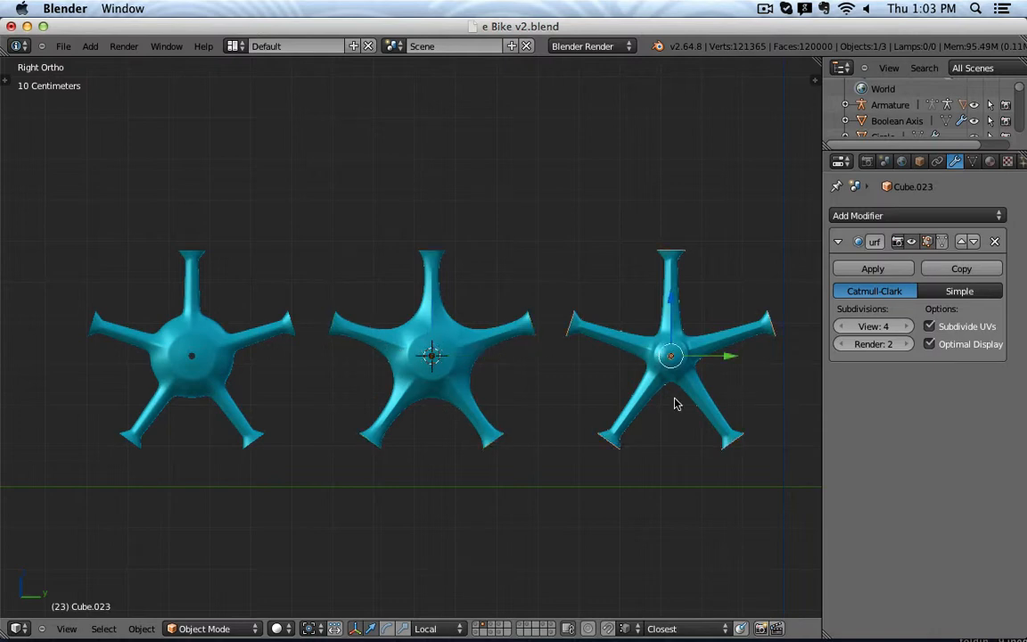
pyautogui.press('Tab')
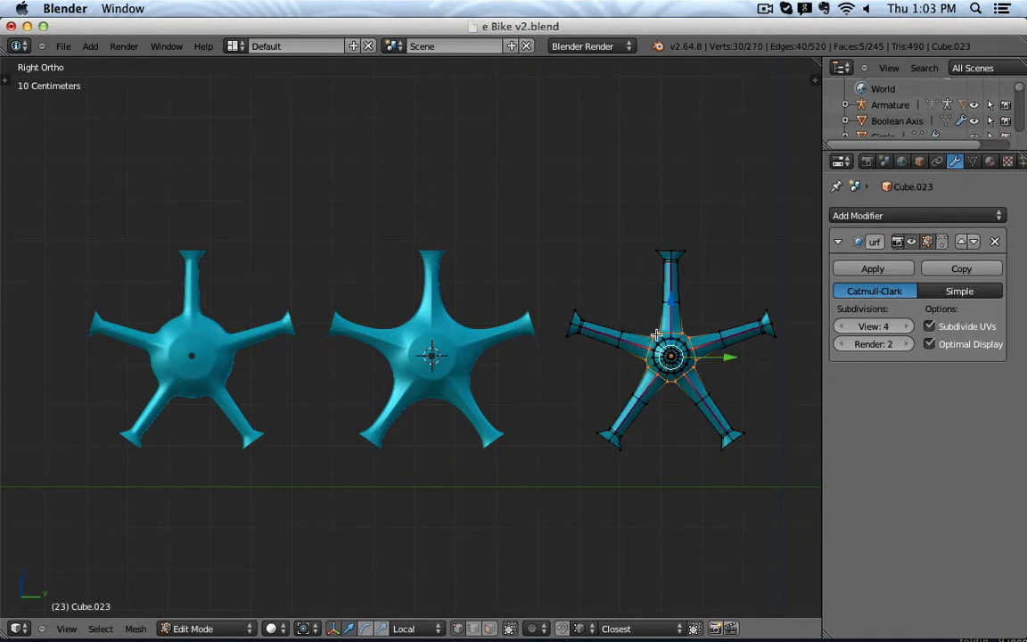
pyautogui.press('s')
pyautogui.press('x')
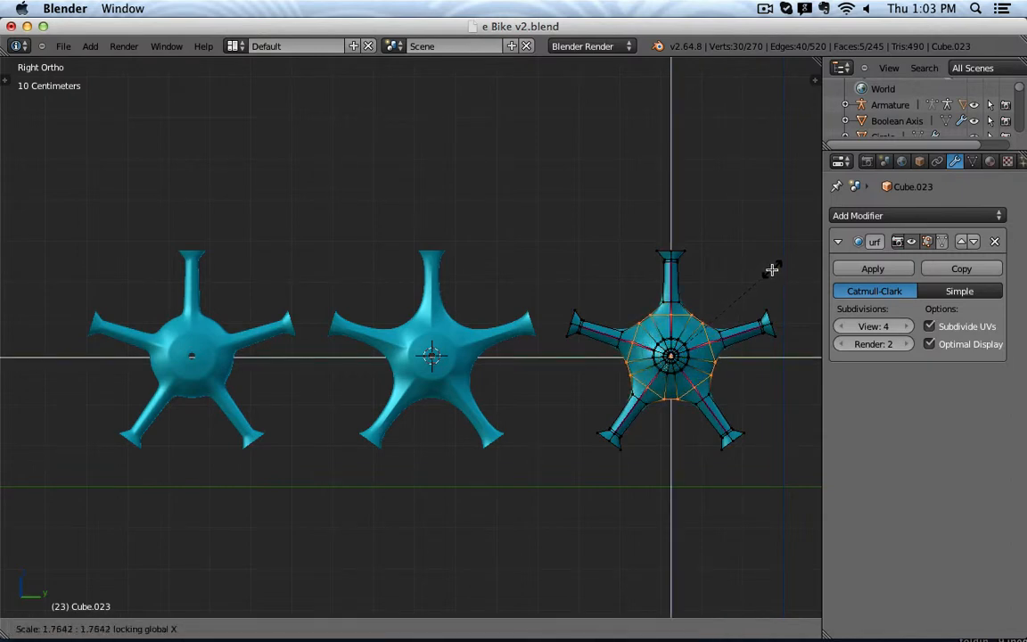
pyautogui.click(774, 274)
pyautogui.press('Tab')
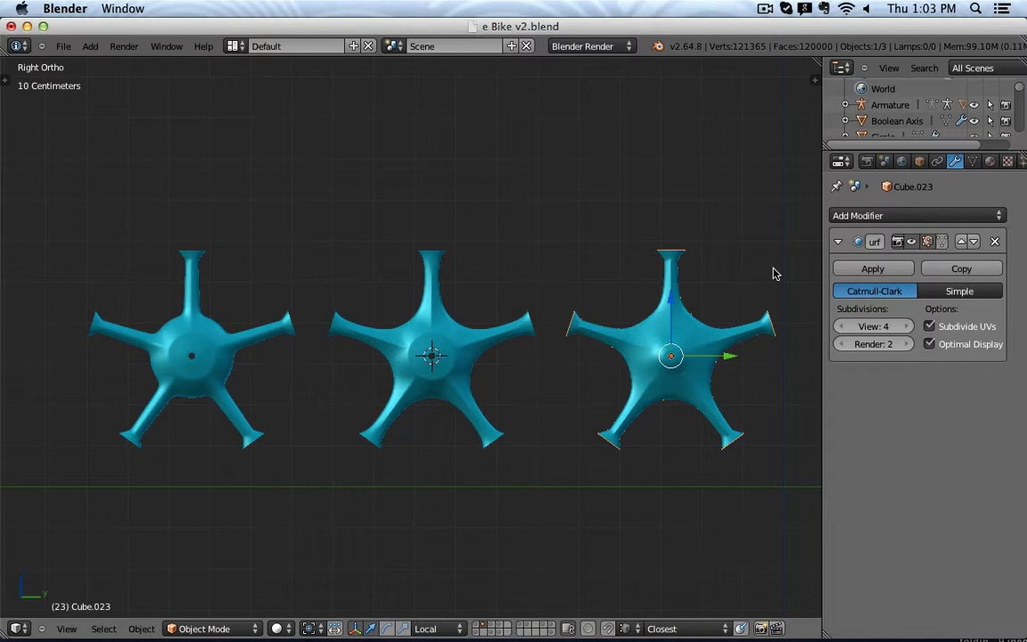
pyautogui.press('Tab')
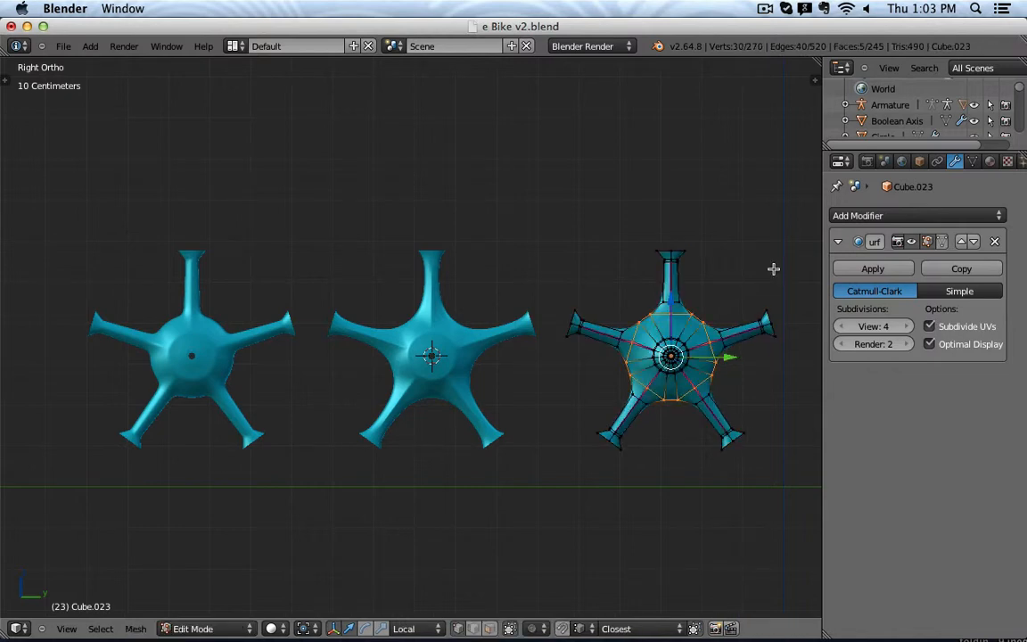
pyautogui.press('Tab')
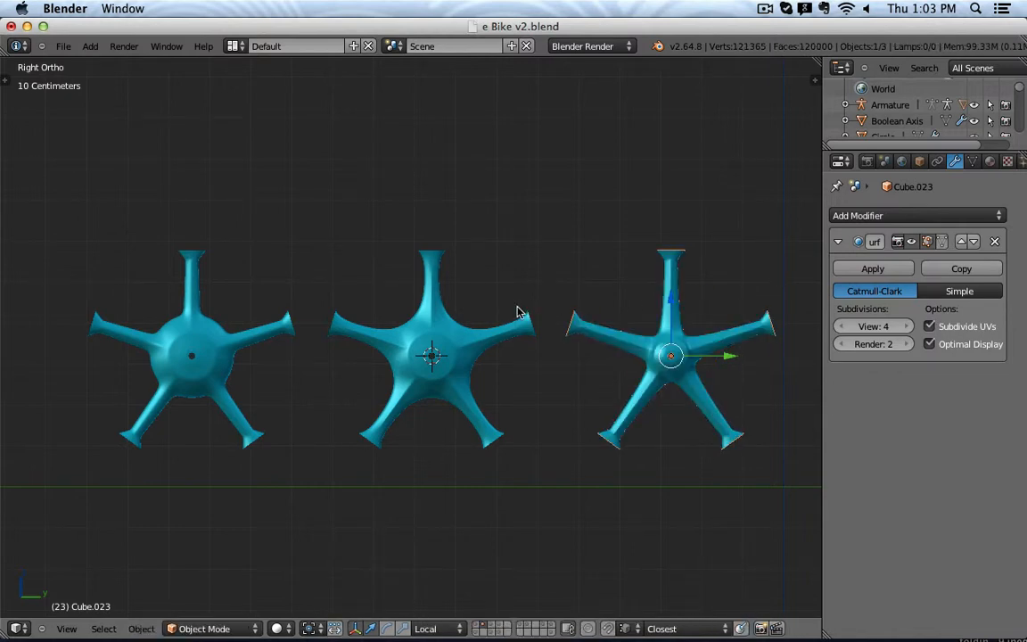
# Sketch grease pencil arcs along the concave curves of the middle star and around the hub of the round-hub star.
pyautogui.press('d')
pyautogui.moveTo(446, 296)
pyautogui.mouseDown()
pyautogui.moveTo(452, 311)
pyautogui.moveTo(484, 323)
pyautogui.mouseUp()
pyautogui.moveTo(479, 396); pyautogui.dragTo(482, 367)
pyautogui.keyDown('shift'); pyautogui.moveTo(248, 314); pyautogui.dragTo(414, 314, button='middle'); pyautogui.keyUp('shift')
pyautogui.rightClick(373, 339)
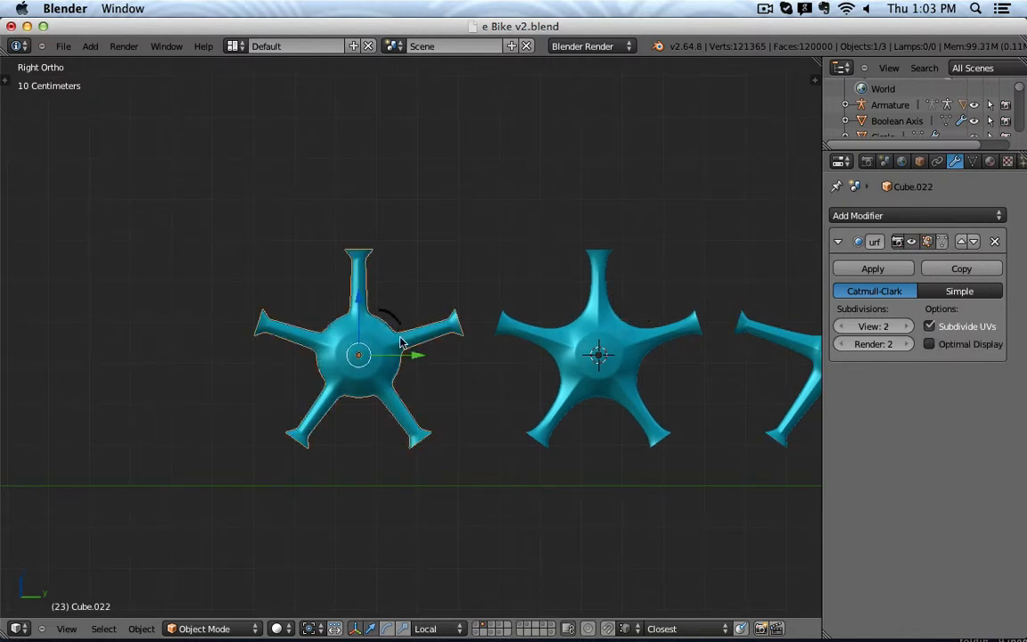
pyautogui.moveTo(342, 403); pyautogui.dragTo(376, 398)
# Add a loop cut through the middle star's hub section between the vertical spoke and its neighbour on the +Y side.
pyautogui.rightClick(555, 344)
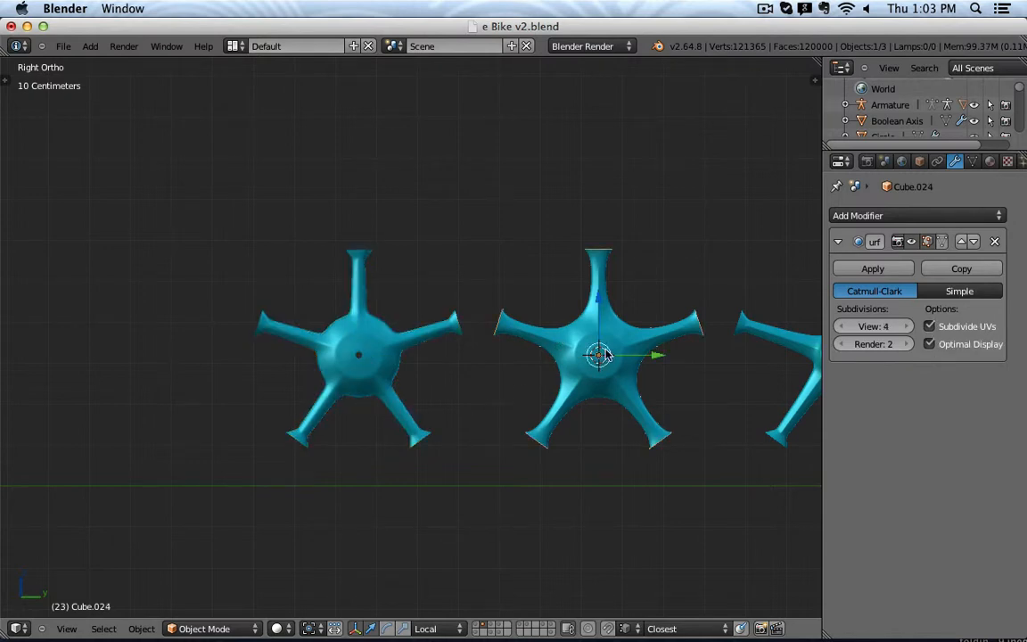
pyautogui.scroll(4, 535, 346)
pyautogui.press('Tab')
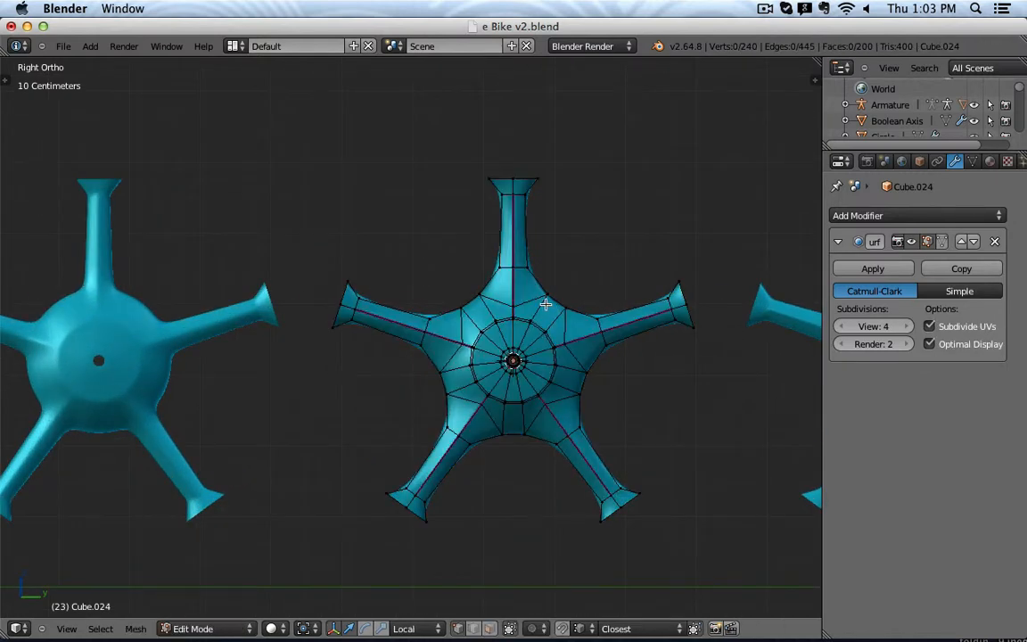
pyautogui.press('z')
pyautogui.press('b')
pyautogui.moveTo(541, 285); pyautogui.dragTo(579, 309)
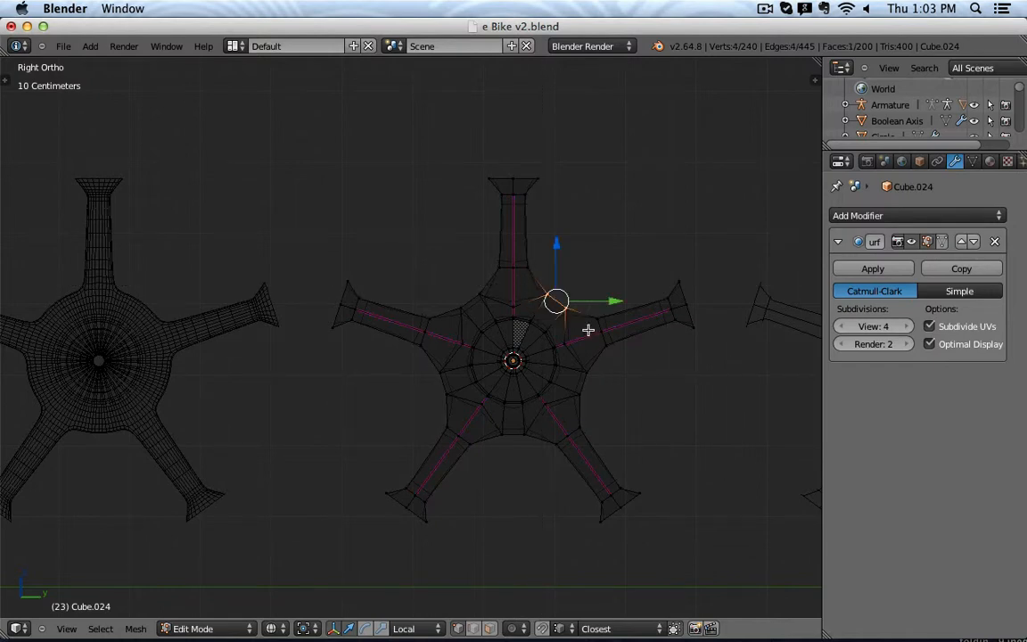
pyautogui.press('z')
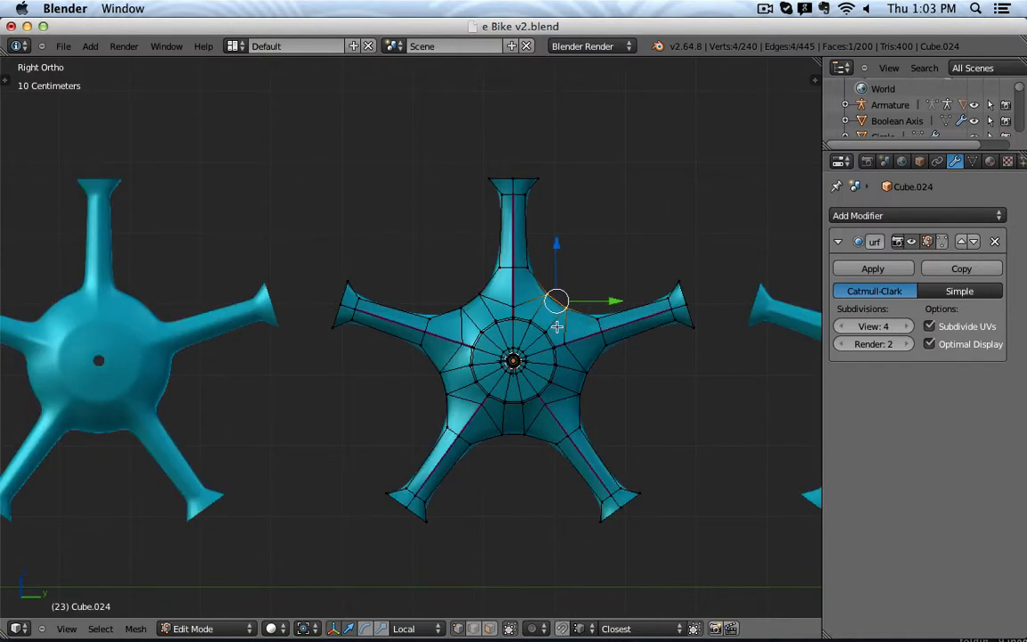
pyautogui.hotkey('ctrl', 'r')
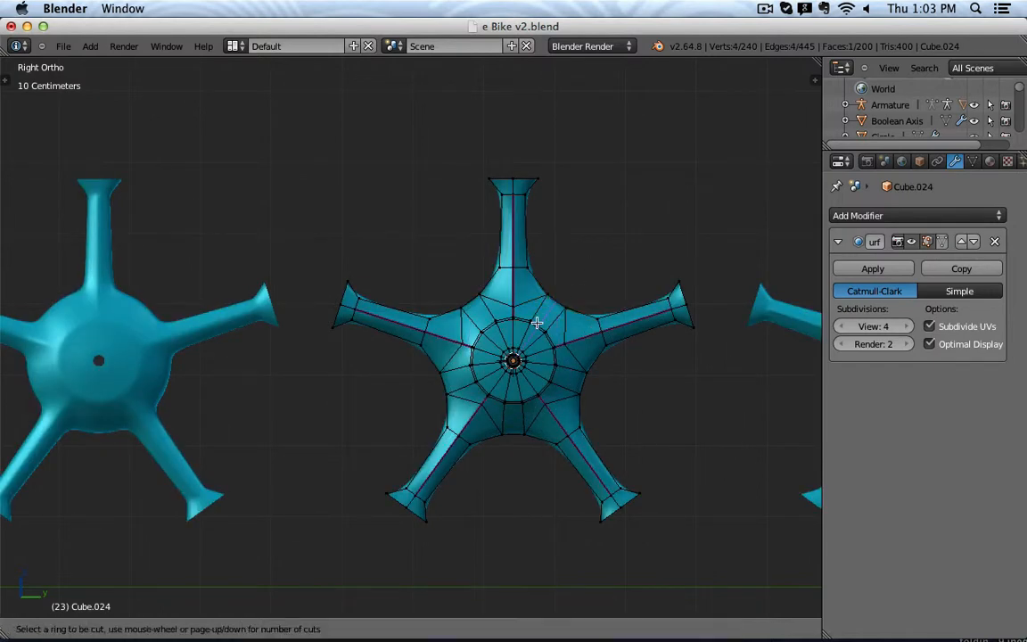
pyautogui.click(543, 321)
pyautogui.click(537, 324)
# Move the new cut's outer vertices away from the hub to form a bulge between the two spokes.
pyautogui.press('z')
pyautogui.scroll(3, 566, 301)
pyautogui.press('a')
pyautogui.press('b')
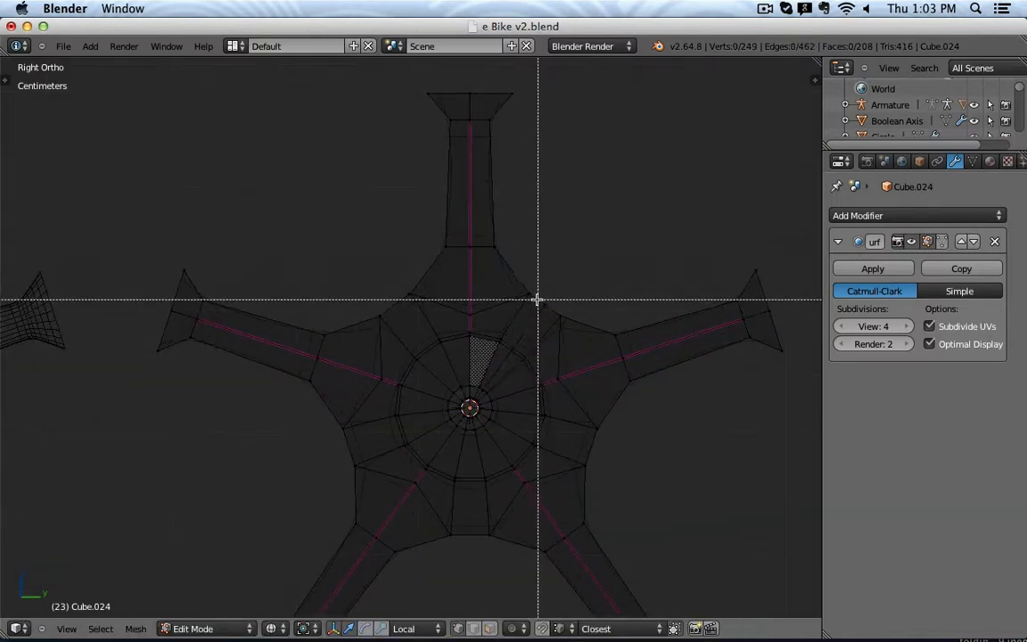
pyautogui.moveTo(537, 298); pyautogui.dragTo(557, 312)
pyautogui.press('g')
pyautogui.click(573, 291)
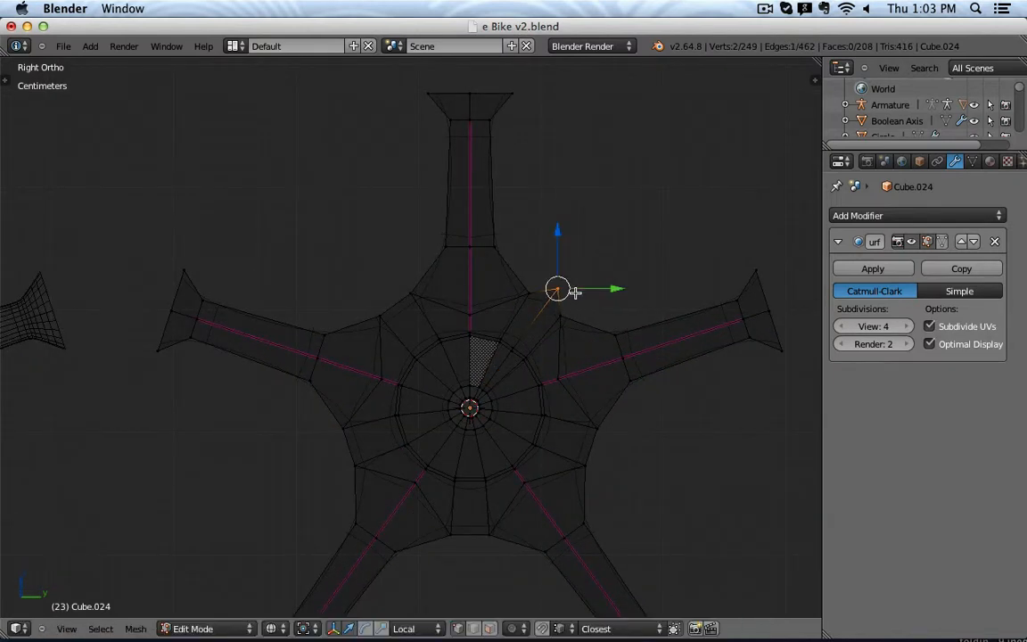
pyautogui.press('Tab')
pyautogui.press('z')
pyautogui.scroll(-3, 616, 339)
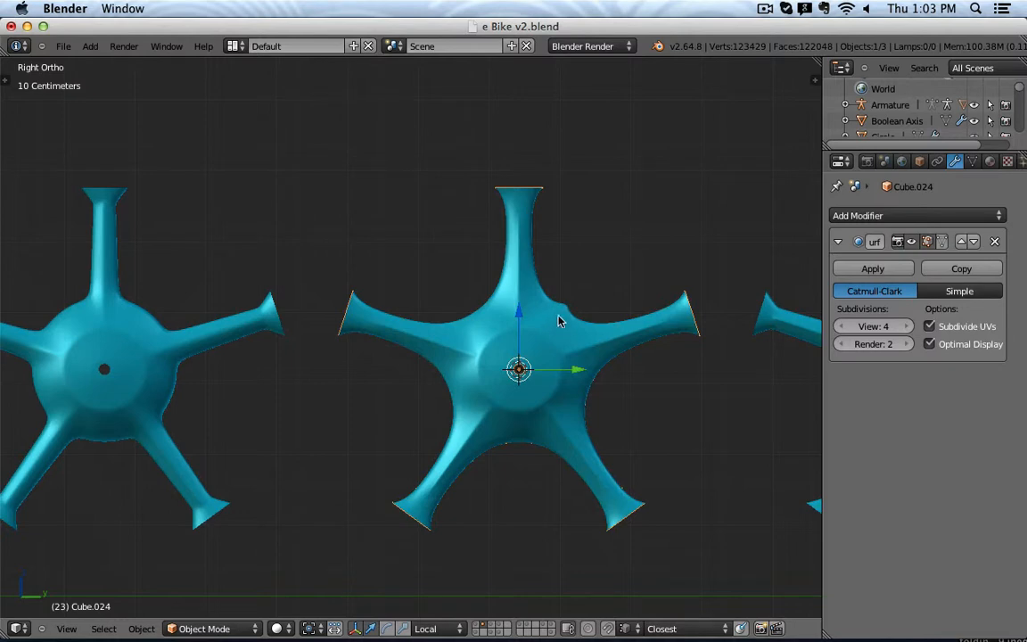
# Move the existing outer hub vertices beside the bulge outward to widen it toward the neighbouring spoke.
pyautogui.press('Tab')
pyautogui.press('z')
pyautogui.scroll(4, 594, 322)
pyautogui.press('b')
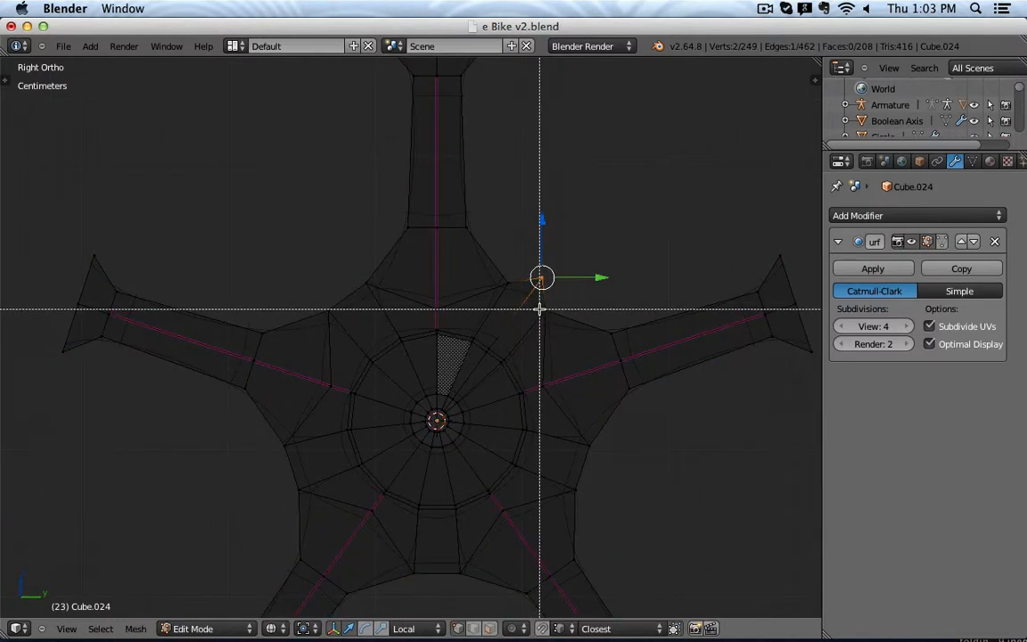
pyautogui.press('Escape')
pyautogui.press('a')
pyautogui.press('b')
pyautogui.moveTo(537, 301); pyautogui.dragTo(562, 318)
pyautogui.press('g')
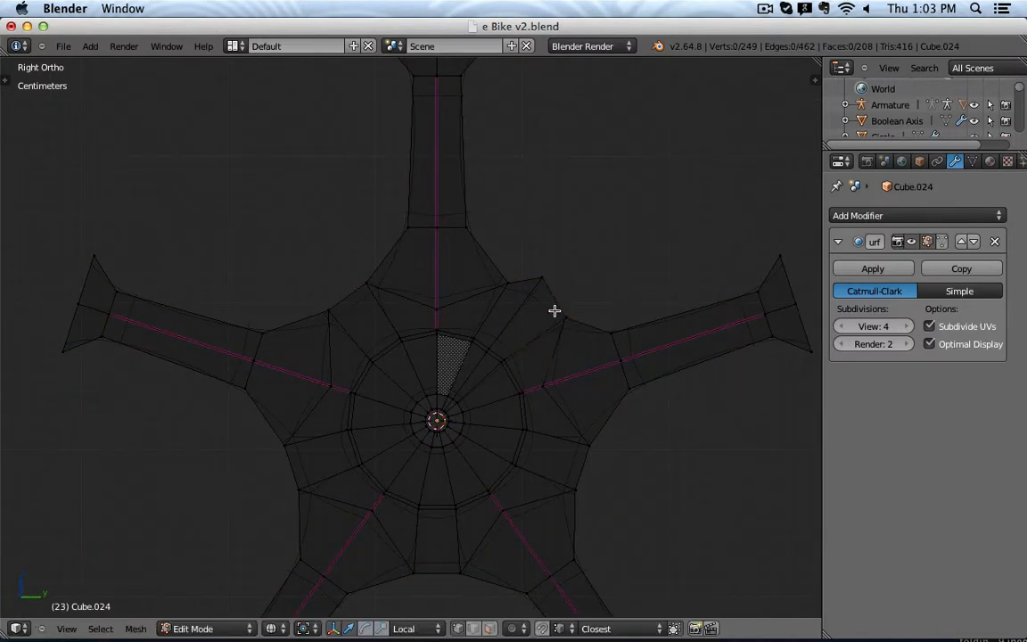
pyautogui.click(514, 286)
# Reposition the bulge's peak vertices so the hub outline between the two spokes becomes rounder.
pyautogui.press('a')
pyautogui.press('b')
pyautogui.moveTo(536, 269); pyautogui.dragTo(550, 287)
pyautogui.press('g')
pyautogui.click(555, 296)
pyautogui.press('Tab')
pyautogui.press('z')
pyautogui.scroll(-3, 581, 267)
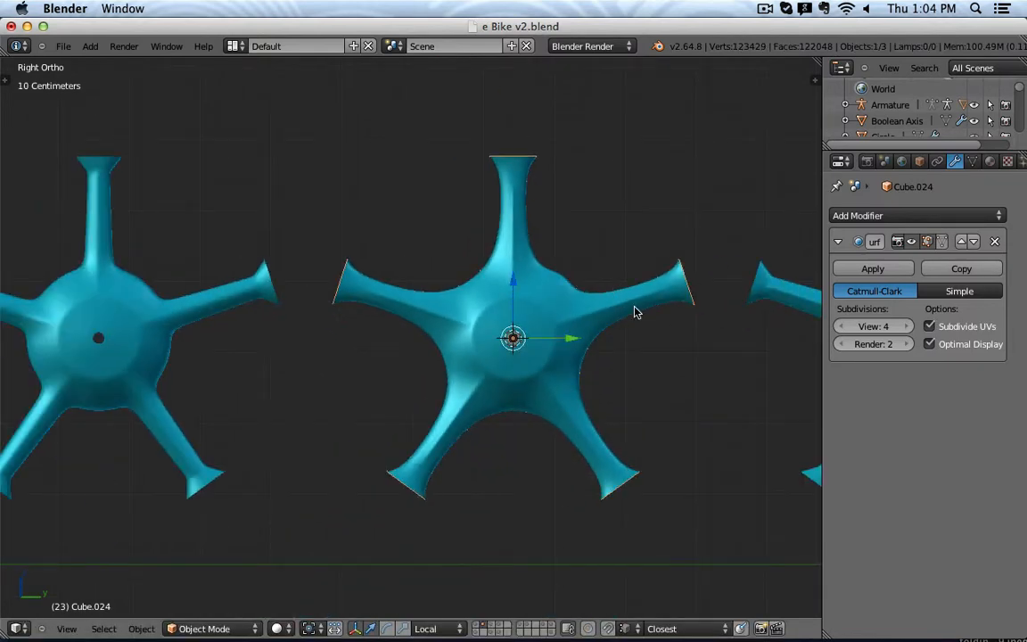
# Undo the bulge edits and the loop cut on the middle star and return to Object Mode.
pyautogui.press('Tab')
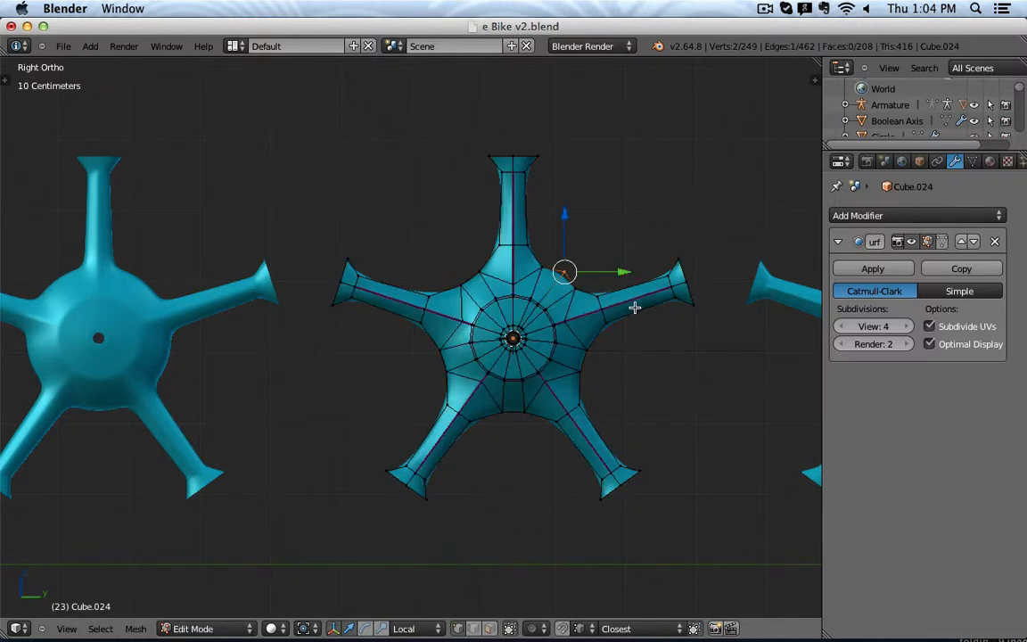
pyautogui.hotkey('ctrl', 'z')
pyautogui.hotkey('ctrl', 'z')
pyautogui.hotkey('ctrl', 'z')
pyautogui.hotkey('ctrl', 'z')
pyautogui.hotkey('ctrl', 'z')
pyautogui.hotkey('ctrl', 'z')
pyautogui.hotkey('ctrl', 'z')
pyautogui.hotkey('ctrl', 'z')
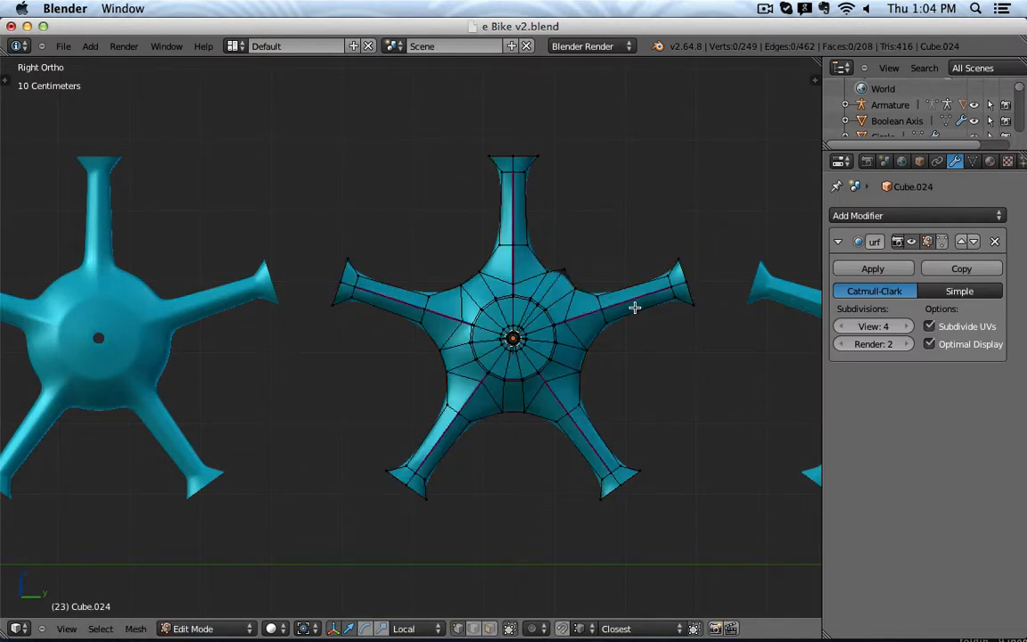
pyautogui.hotkey('ctrl', 'z')
pyautogui.hotkey('ctrl', 'z')
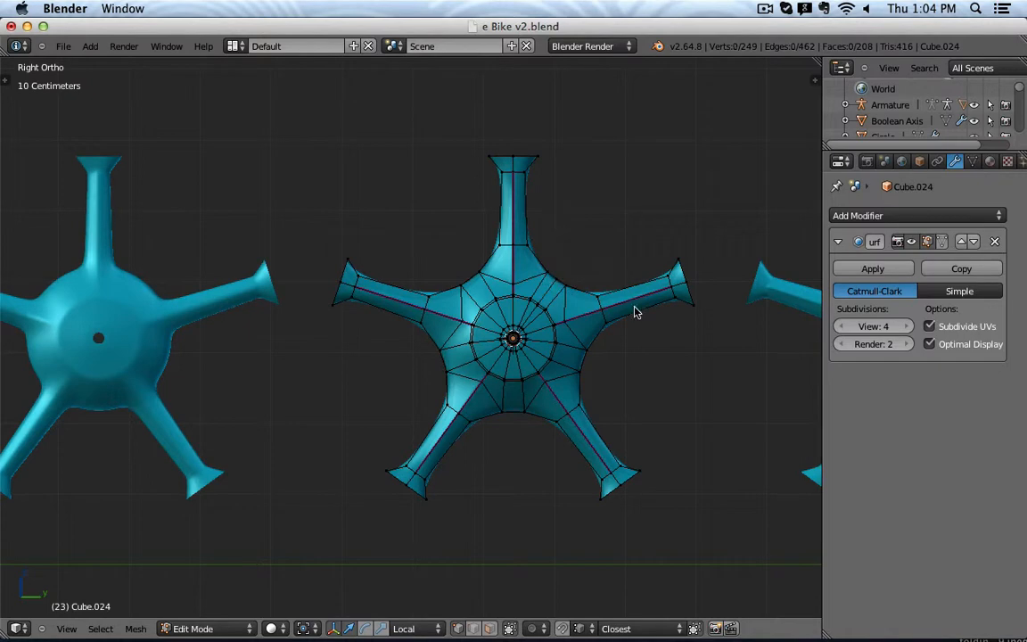
pyautogui.hotkey('ctrl', 'z')
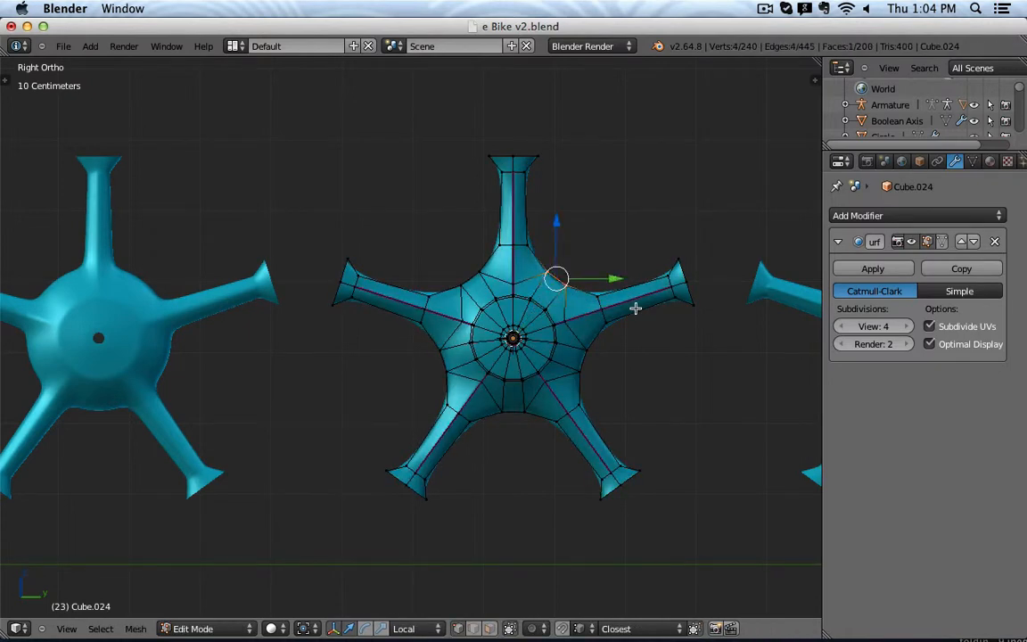
pyautogui.scroll(-4, 637, 314)
pyautogui.press('Tab')
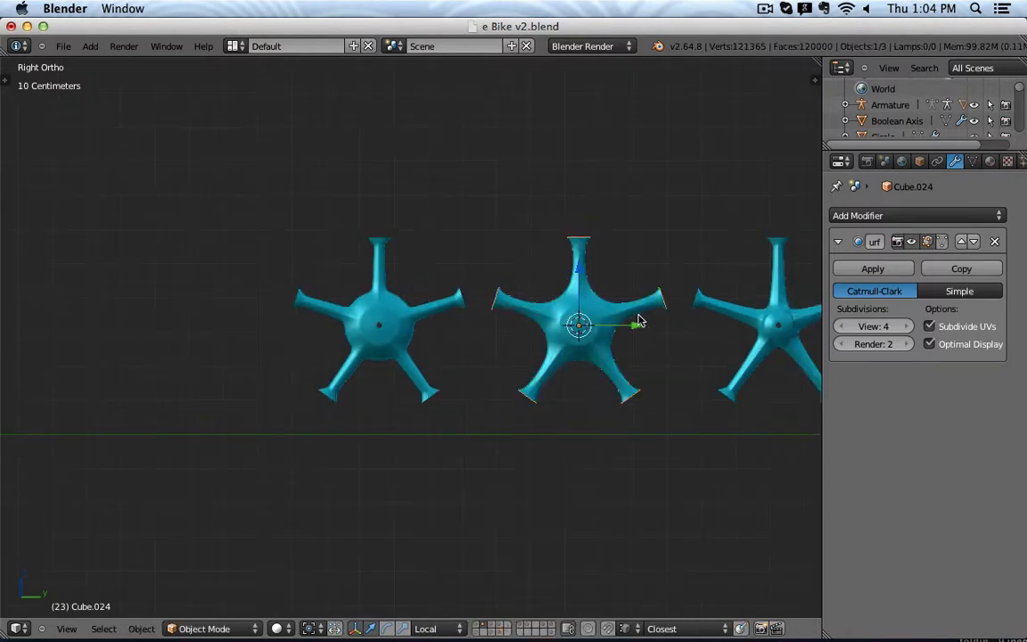
# Duplicate the small-hub star and move the copy along Y to the opposite end of the row, beyond the round-hub star.
pyautogui.keyDown('shift'); pyautogui.moveTo(637, 350); pyautogui.dragTo(524, 359, button='middle'); pyautogui.keyUp('shift')
pyautogui.rightClick(661, 335)
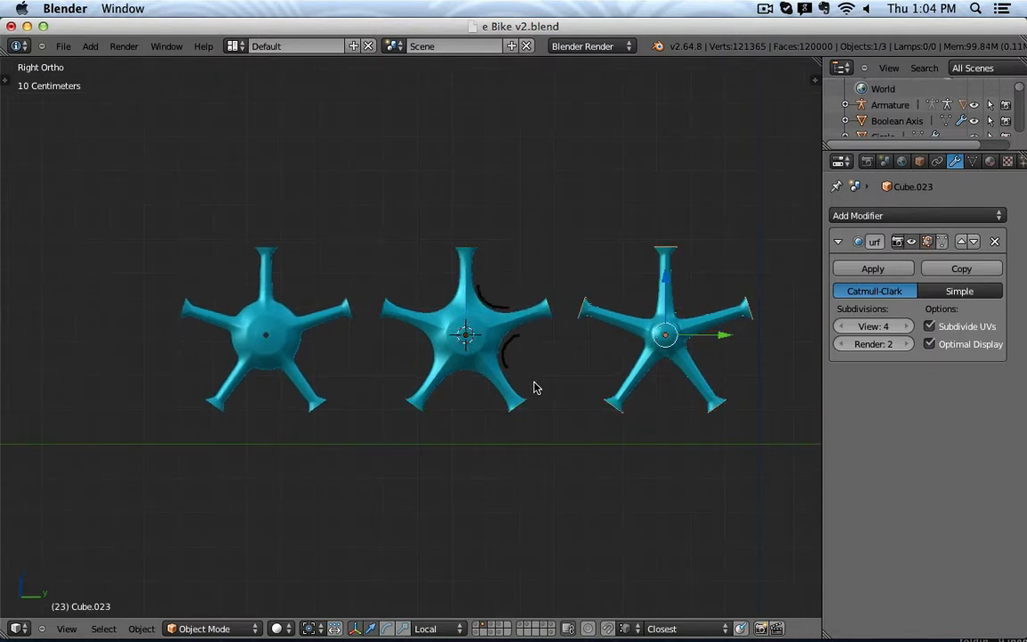
pyautogui.hotkey('shift', 'd')
pyautogui.click(535, 386)
pyautogui.moveTo(724, 337); pyautogui.dragTo(101, 367)
# Delete all hub vertices of the duplicated small-hub star, through its full depth, and return to Object Mode.
pyautogui.keyDown('shift'); pyautogui.moveTo(198, 365); pyautogui.dragTo(607, 395, button='middle'); pyautogui.keyUp('shift')
pyautogui.scroll(1, 499, 361)
pyautogui.scroll(3, 499, 361)
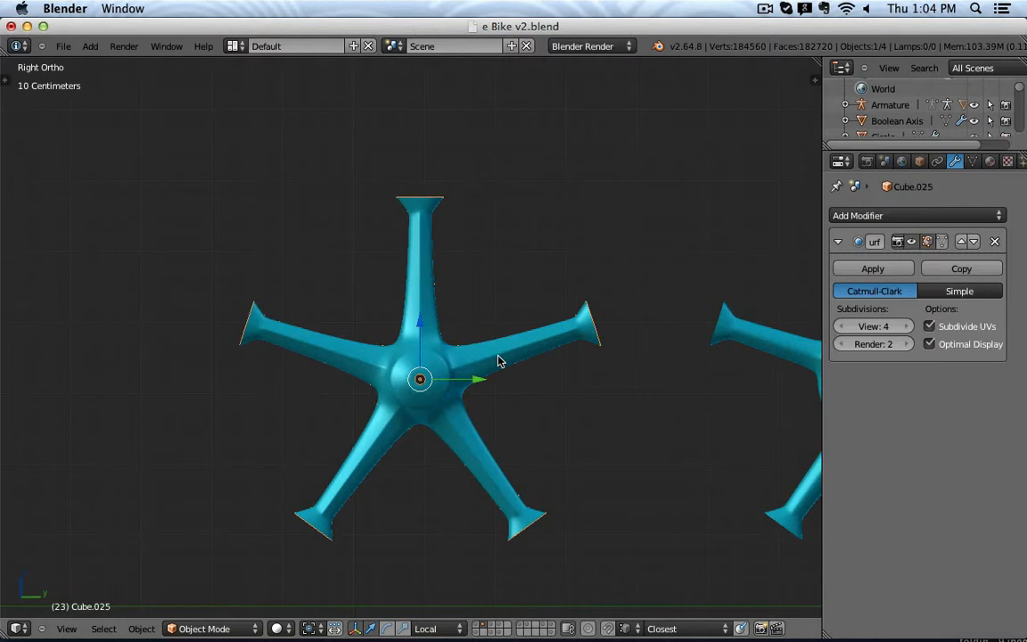
pyautogui.scroll(-1, 499, 361)
pyautogui.press('Tab')
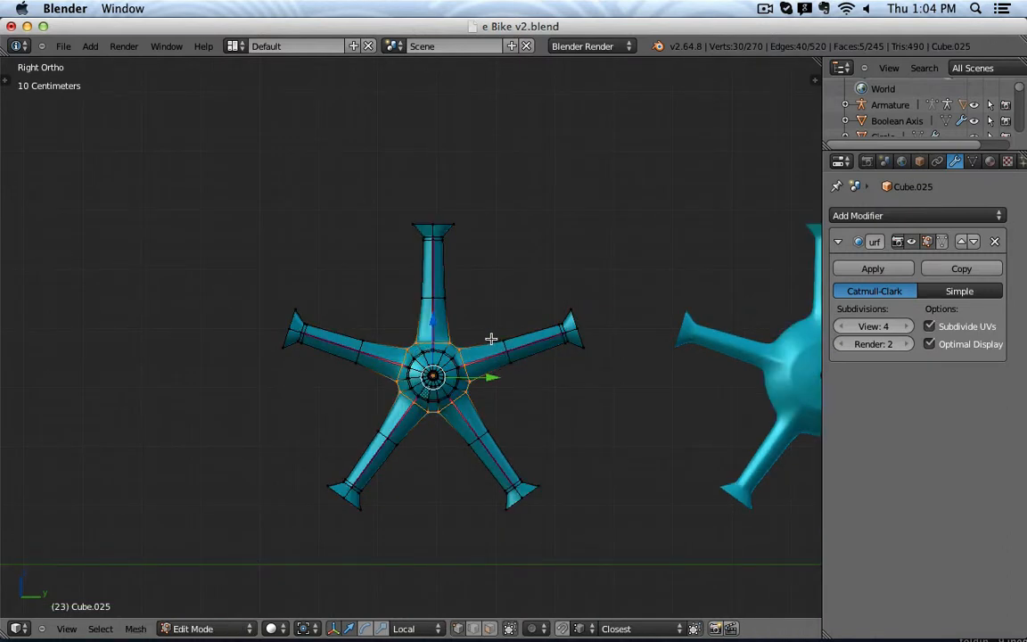
pyautogui.press('z')
pyautogui.press('c')
pyautogui.click(433, 375)
pyautogui.rightClick(454, 374)
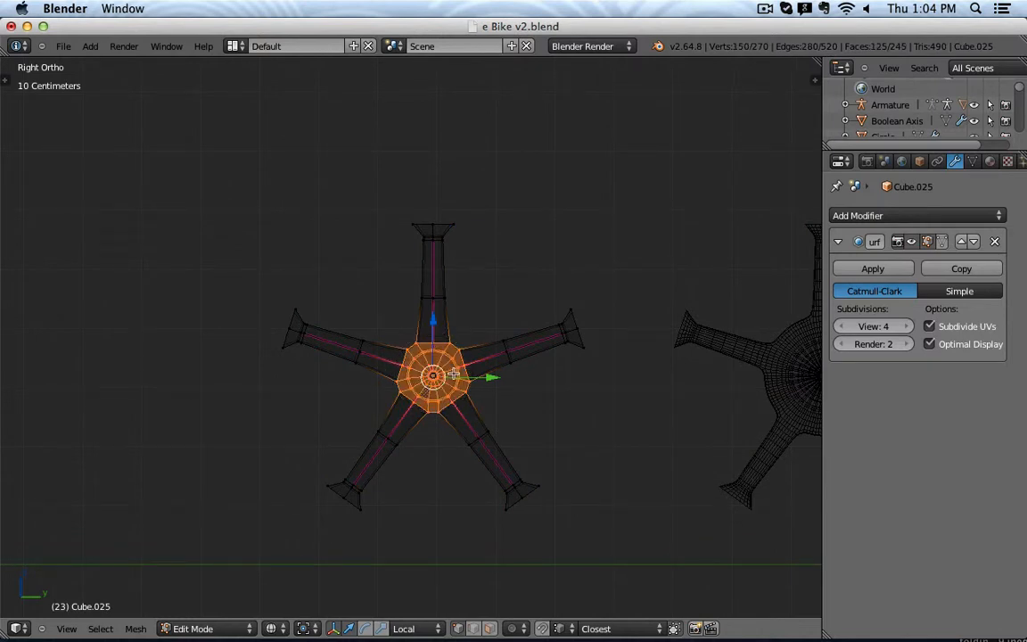
pyautogui.press('z')
pyautogui.press('x')
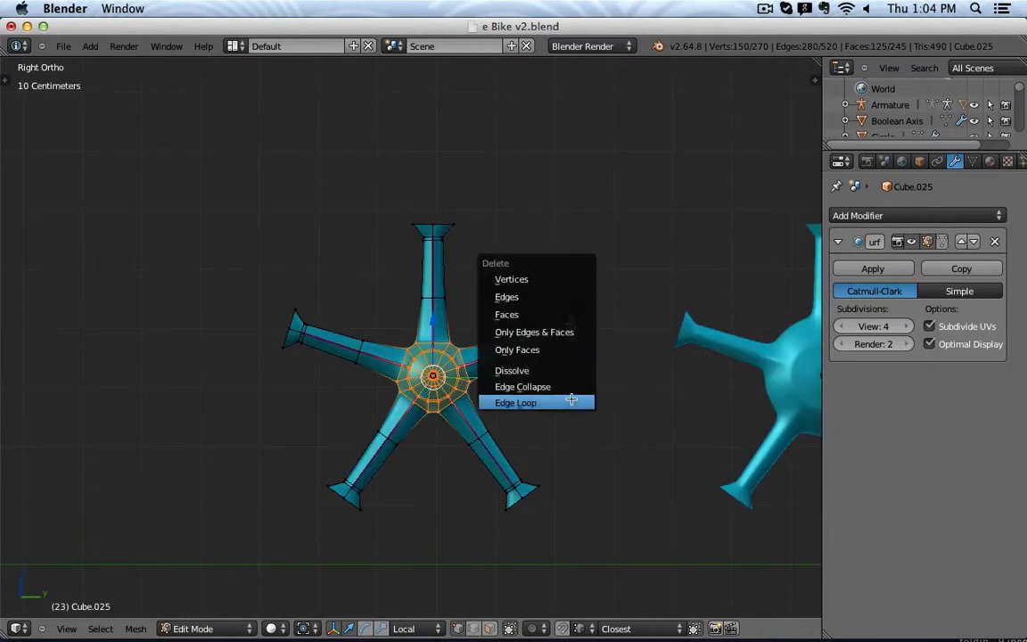
pyautogui.click(550, 281)
pyautogui.scroll(-3, 546, 348)
pyautogui.press('Tab')
pyautogui.scroll(-3, 579, 361)
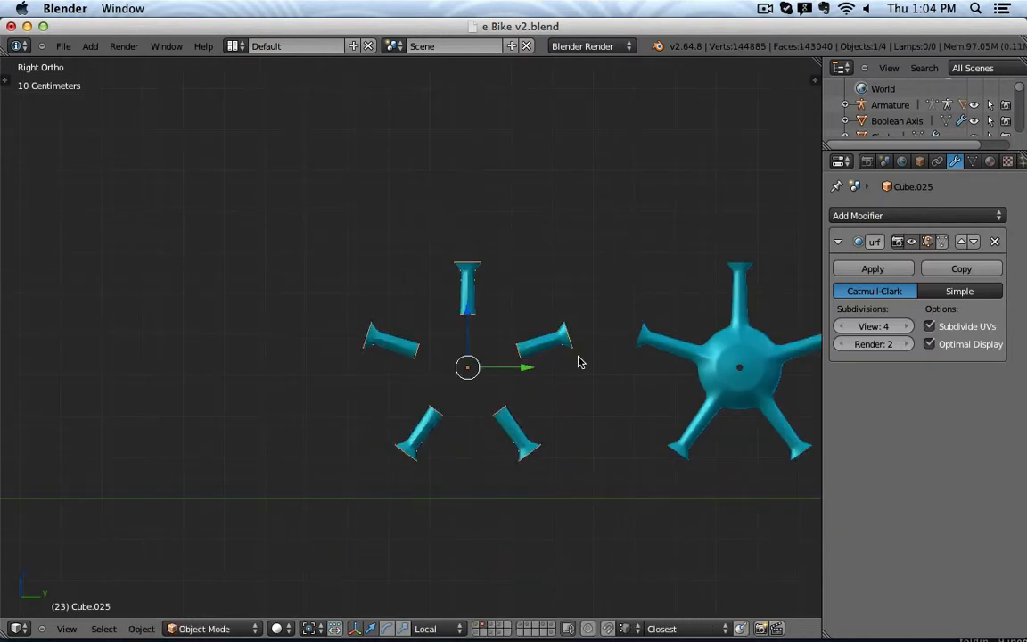
# Duplicate the middle star and move the copy along Y toward the detached spokes at the end of the row.
pyautogui.keyDown('shift'); pyautogui.moveTo(539, 365); pyautogui.dragTo(419, 354, button='middle'); pyautogui.keyUp('shift')
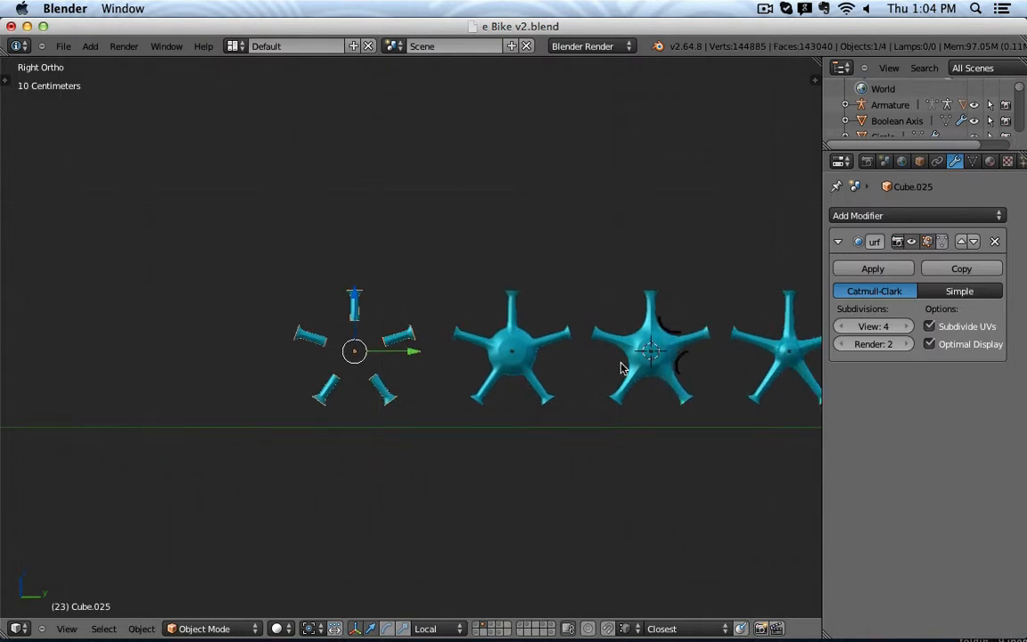
pyautogui.rightClick(677, 388)
pyautogui.scroll(4, 669, 365)
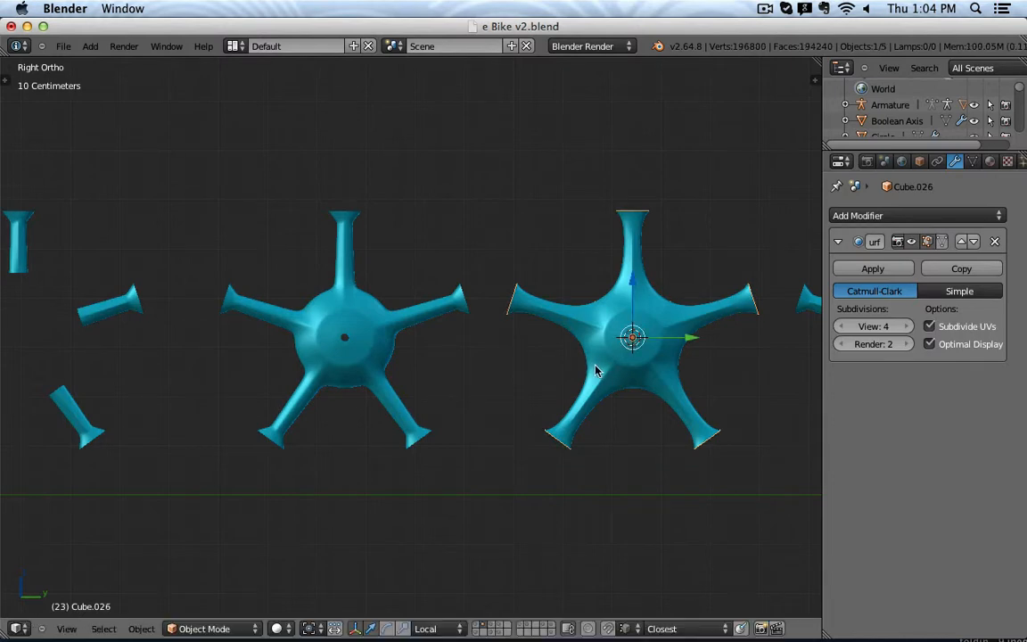
pyautogui.scroll(-2, 606, 353)
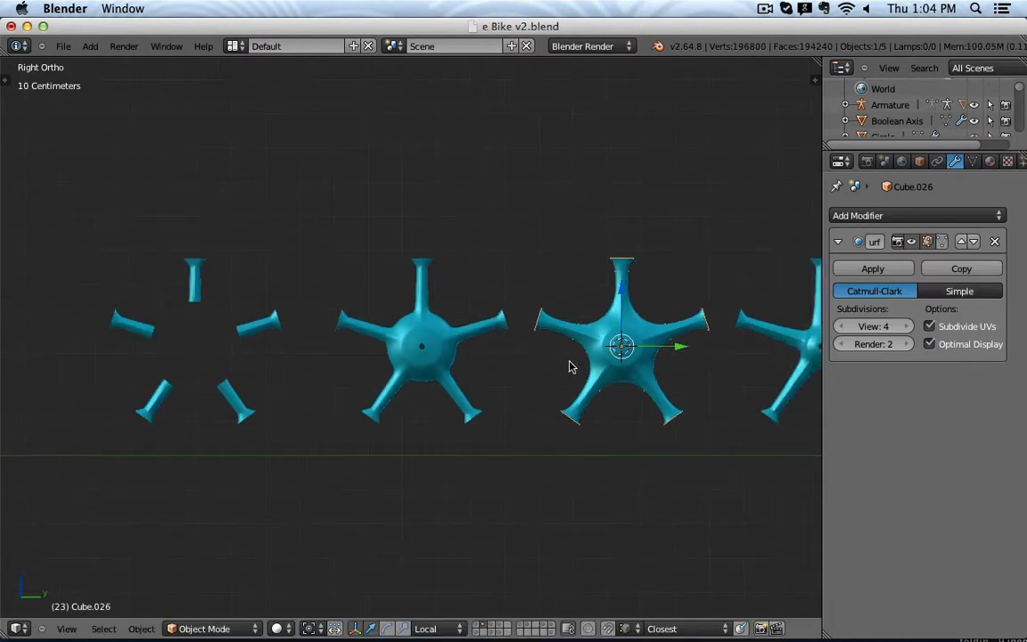
pyautogui.moveTo(726, 340); pyautogui.dragTo(446, 346)
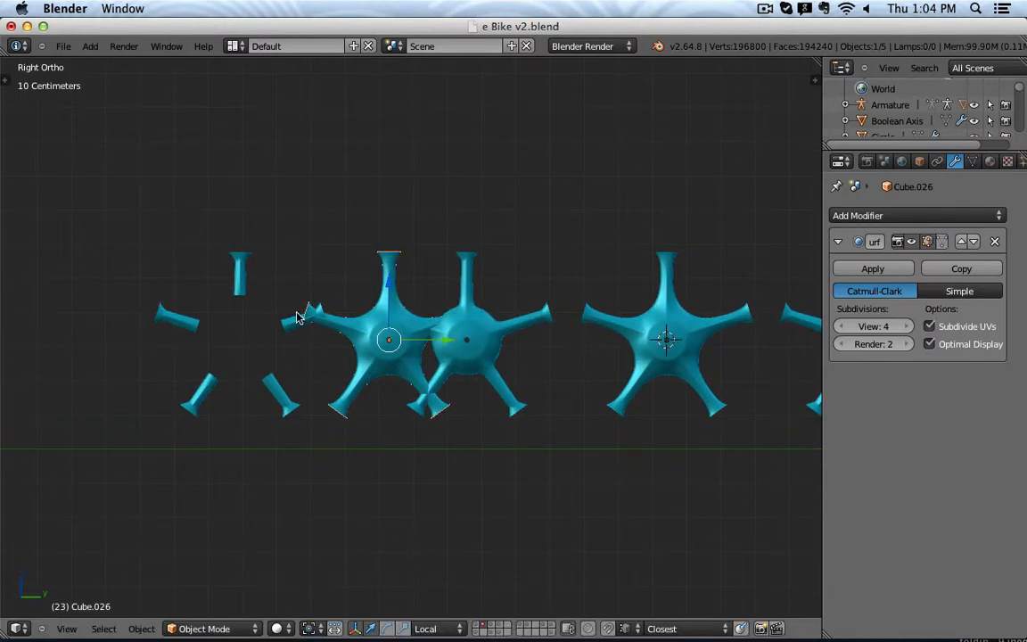
# Try to snap the copied star and the detached spokes together to the 3D cursor, and undo it.
pyautogui.keyDown('shift'); pyautogui.rightClick(239, 277); pyautogui.keyUp('shift')
pyautogui.hotkey('shift', 's')
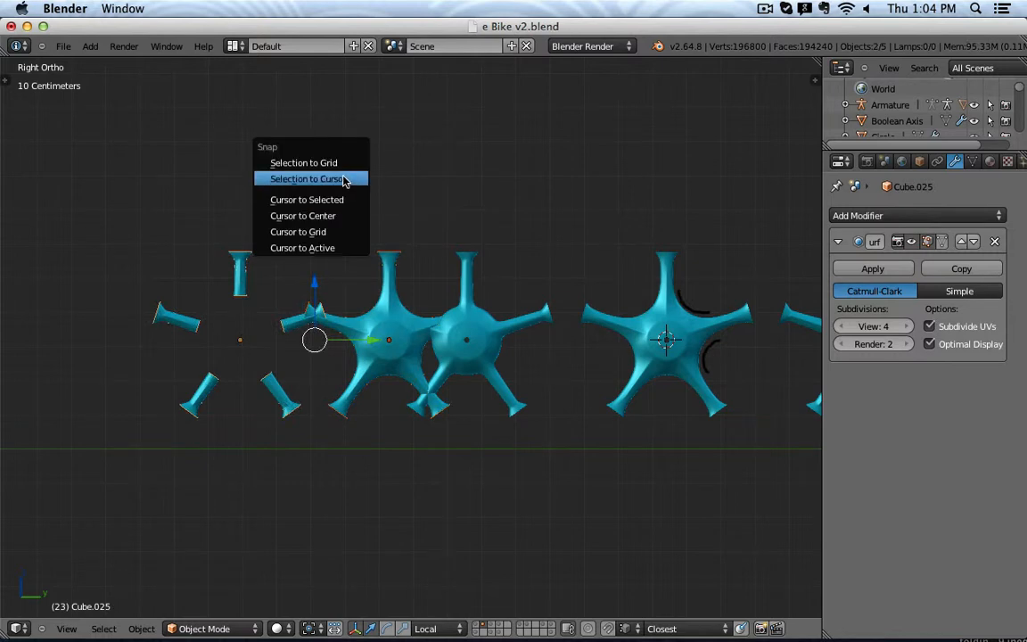
pyautogui.click(344, 183)
pyautogui.hotkey('ctrl', 'z')
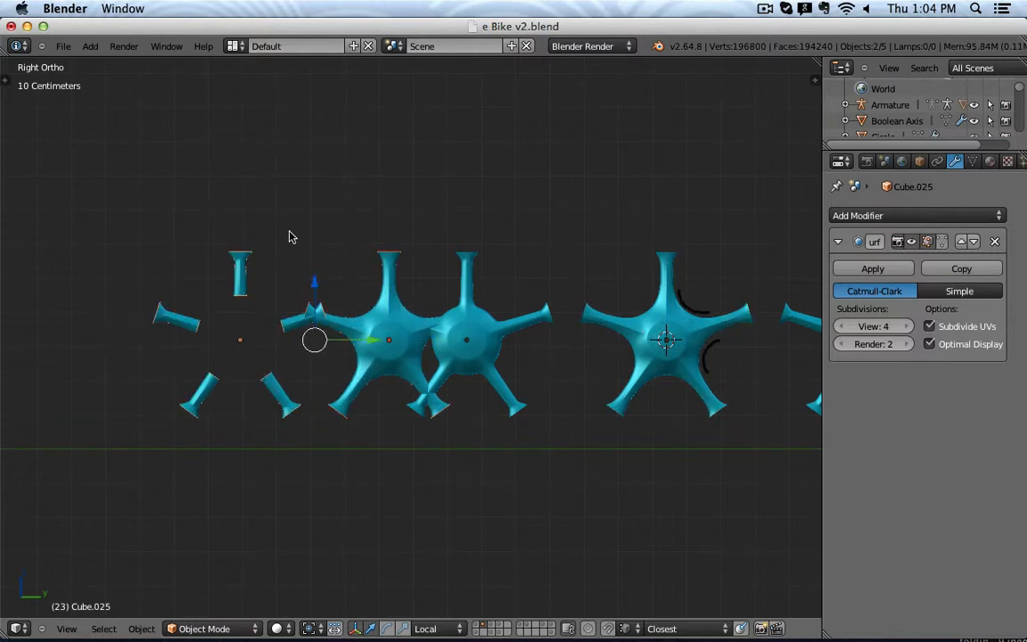
# Snap the 3D cursor to the detached spokes' origin and snap the copied star to the cursor.
pyautogui.rightClick(221, 234)
pyautogui.hotkey('shift', 's')
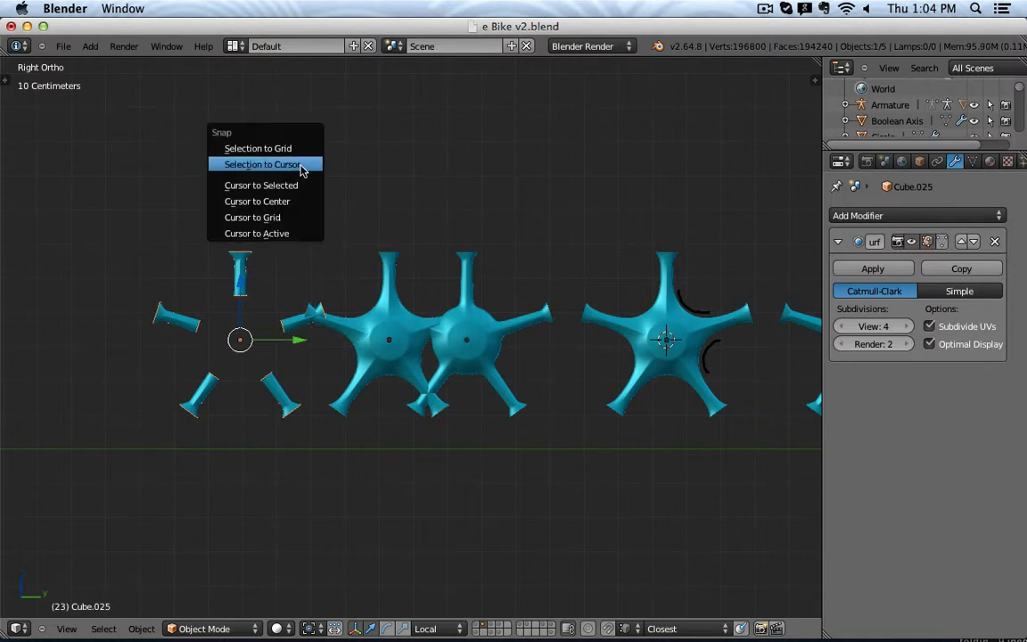
pyautogui.click(305, 185)
pyautogui.rightClick(381, 248)
pyautogui.hotkey('shift', 's')
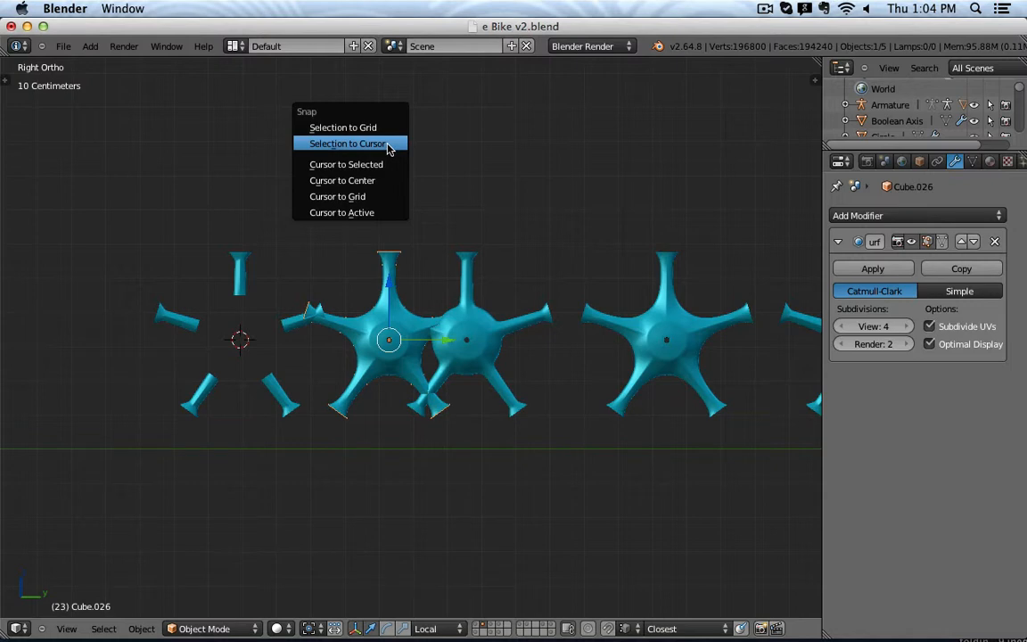
pyautogui.click(387, 145)
# Delete all vertices of the copied star's five spokes and their bases, through the full depth, and return to Object Mode.
pyautogui.scroll(2, 380, 251)
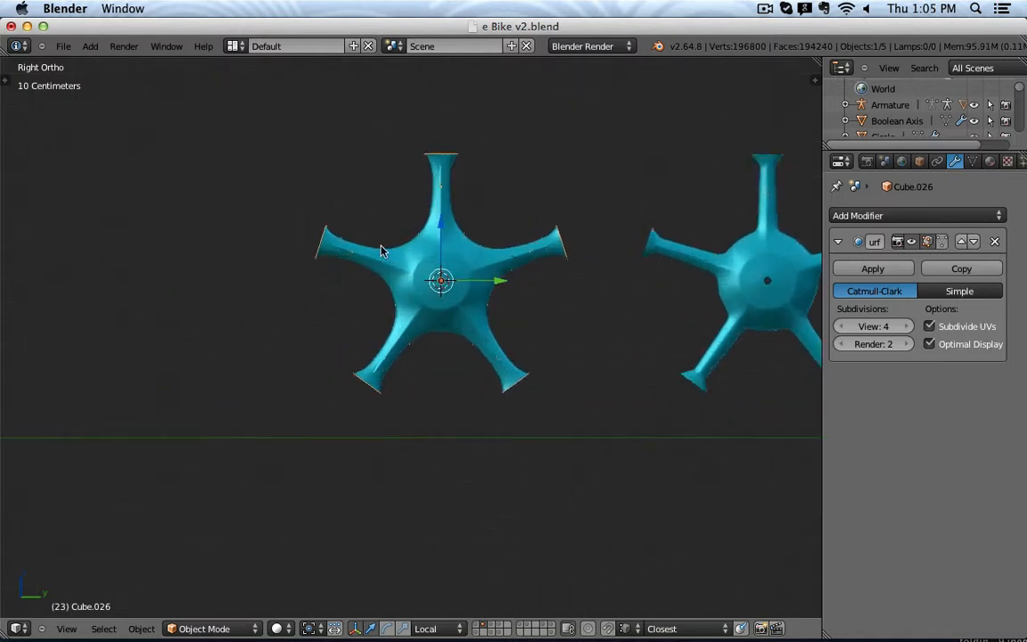
pyautogui.scroll(1, 383, 253)
pyautogui.press('Tab')
pyautogui.press('z')
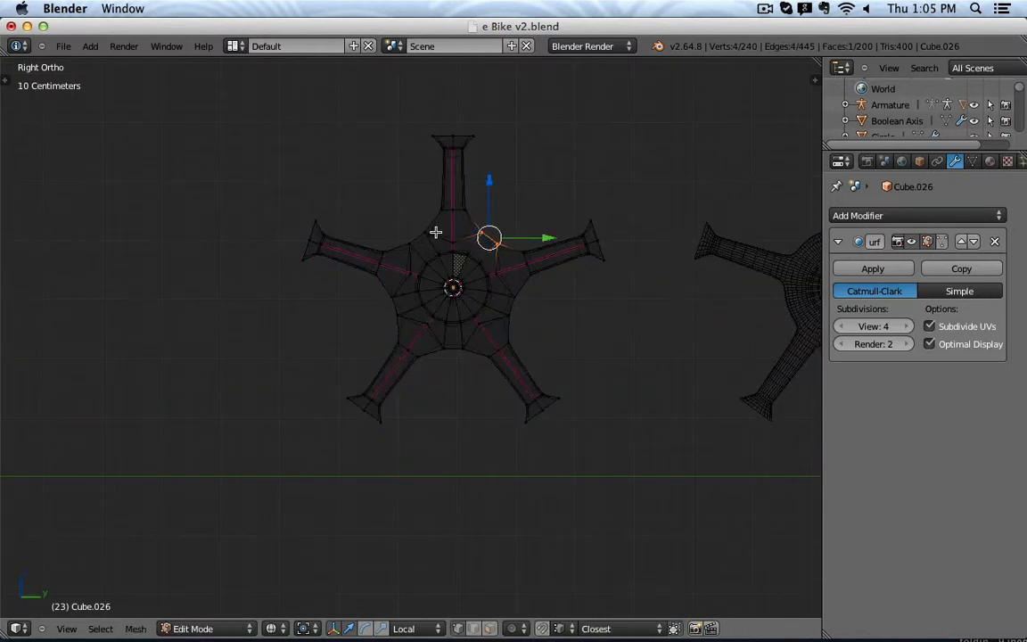
pyautogui.press('c')
pyautogui.moveTo(443, 191)
pyautogui.mouseDown()
pyautogui.moveTo(454, 205)
pyautogui.moveTo(447, 172)
pyautogui.moveTo(527, 218)
pyautogui.moveTo(535, 248)
pyautogui.moveTo(606, 249)
pyautogui.mouseUp()
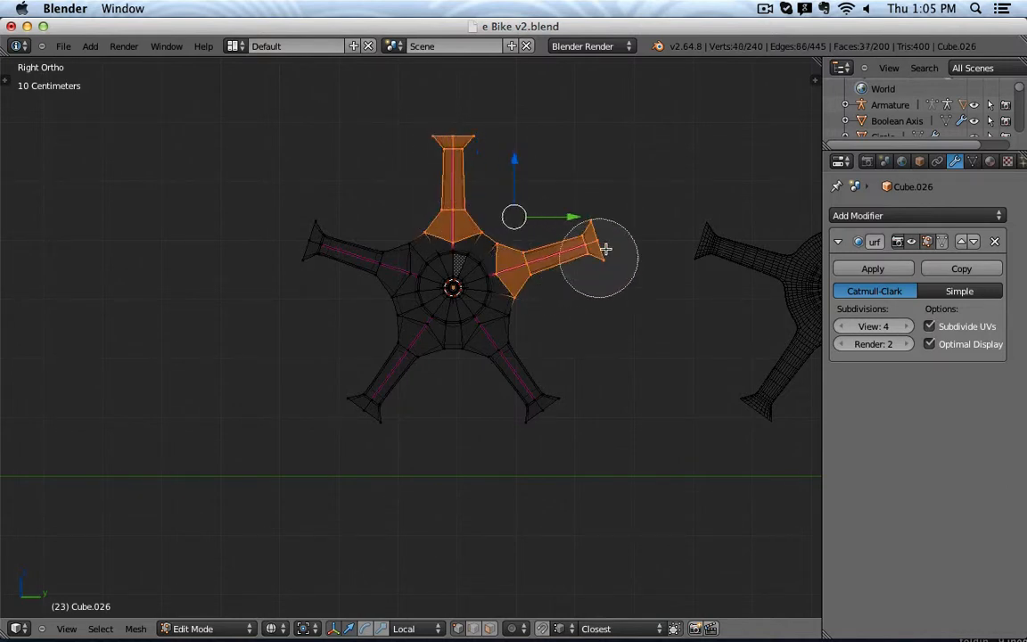
pyautogui.moveTo(557, 447)
pyautogui.mouseDown()
pyautogui.moveTo(517, 351)
pyautogui.moveTo(420, 370)
pyautogui.moveTo(394, 354)
pyautogui.moveTo(362, 361)
pyautogui.moveTo(365, 289)
pyautogui.moveTo(381, 259)
pyautogui.moveTo(297, 236)
pyautogui.mouseUp()
pyautogui.press('Escape')
pyautogui.press('x')
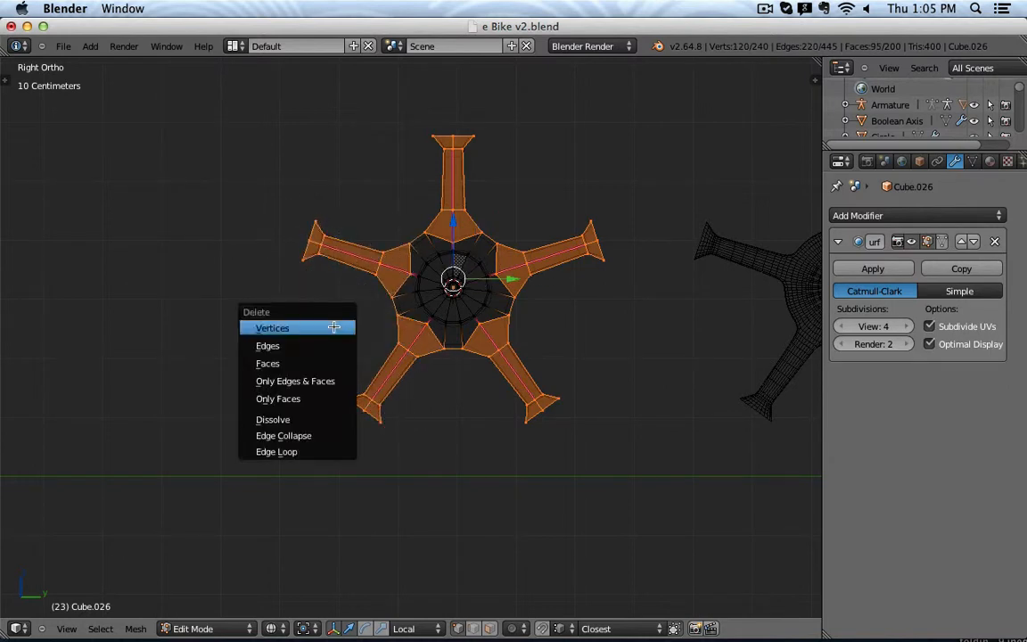
pyautogui.click(334, 328)
pyautogui.press('Tab')
pyautogui.press('z')
pyautogui.moveTo(338, 328)
pyautogui.mouseDown(button='middle')
pyautogui.moveTo(370, 337)
pyautogui.moveTo(481, 282)
pyautogui.mouseUp(button='middle')
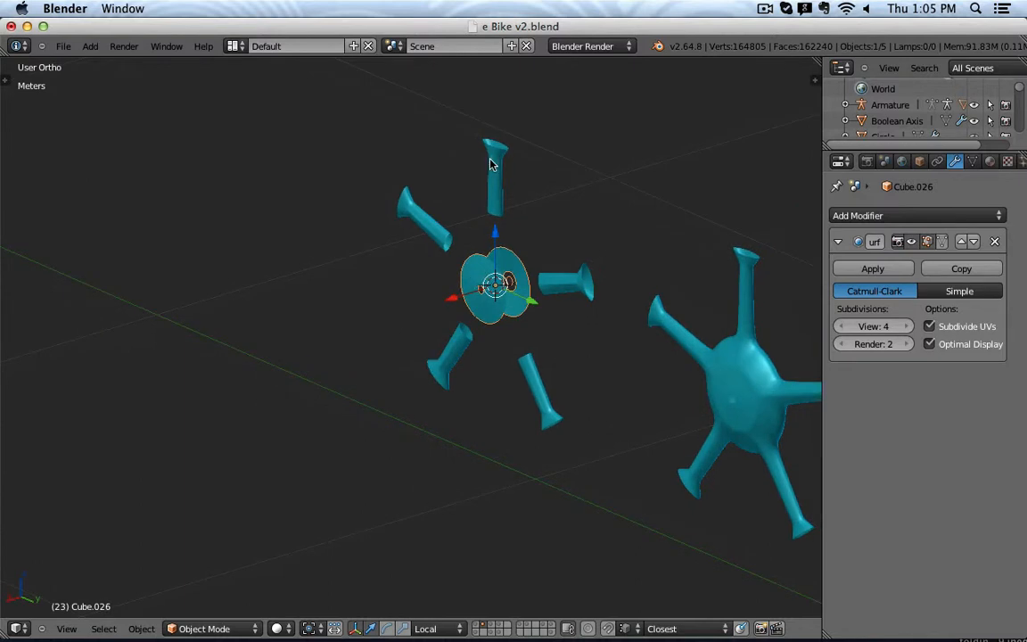
pyautogui.press('KP_1')
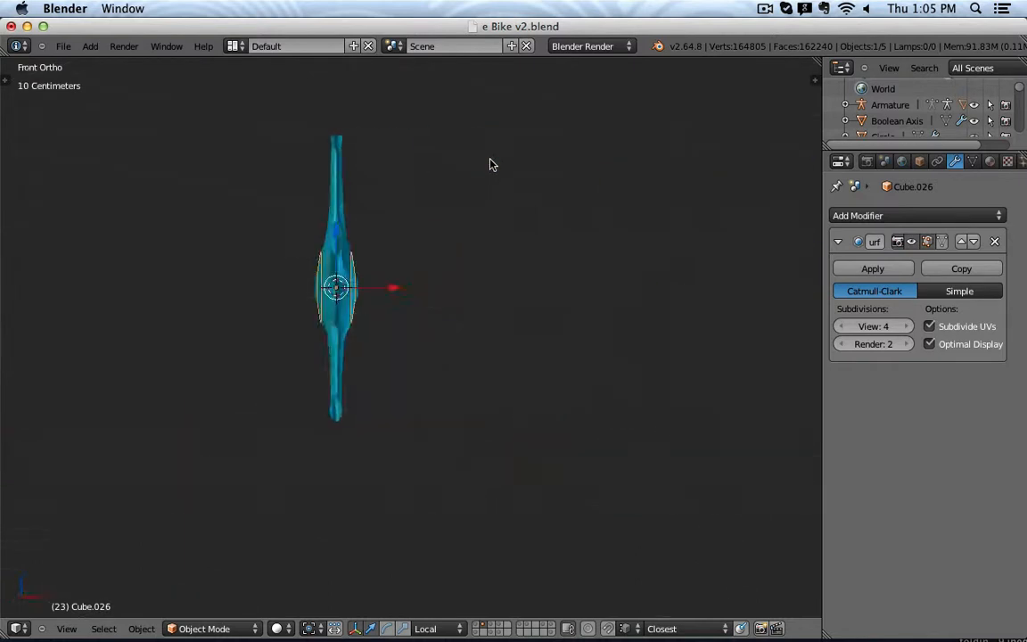
pyautogui.press('KP_3')
pyautogui.scroll(1, 477, 239)
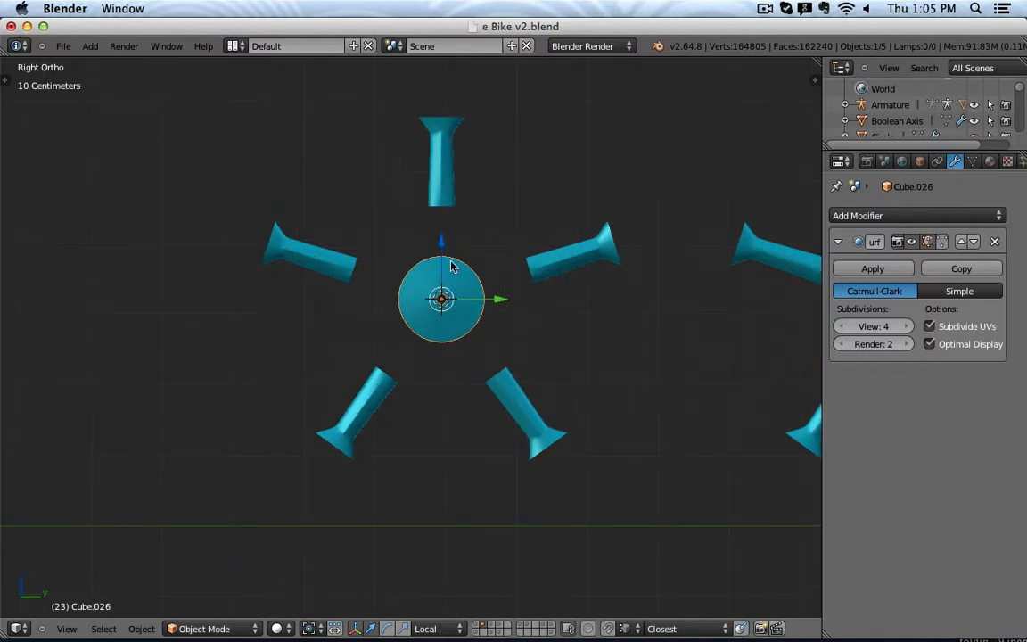
# Examine the round-hub star's rim vertices where the upper spoke attaches and those between it and the neighbouring spoke.
pyautogui.keyDown('shift'); pyautogui.moveTo(610, 280); pyautogui.dragTo(270, 293, button='middle'); pyautogui.keyUp('shift')
pyautogui.rightClick(536, 286)
pyautogui.press('Tab')
pyautogui.scroll(5, 553, 286)
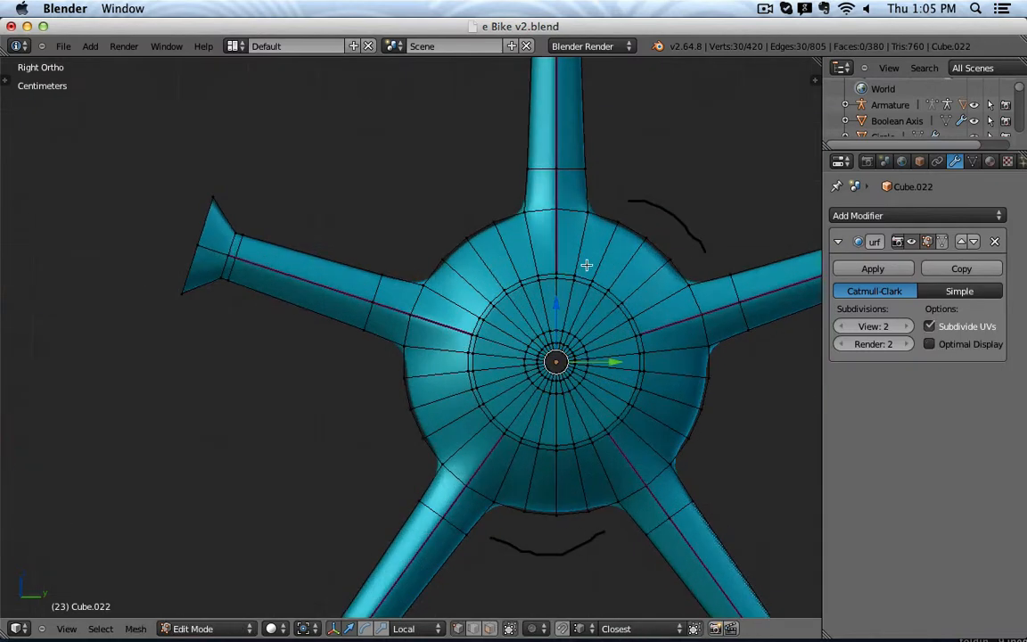
pyautogui.press('c')
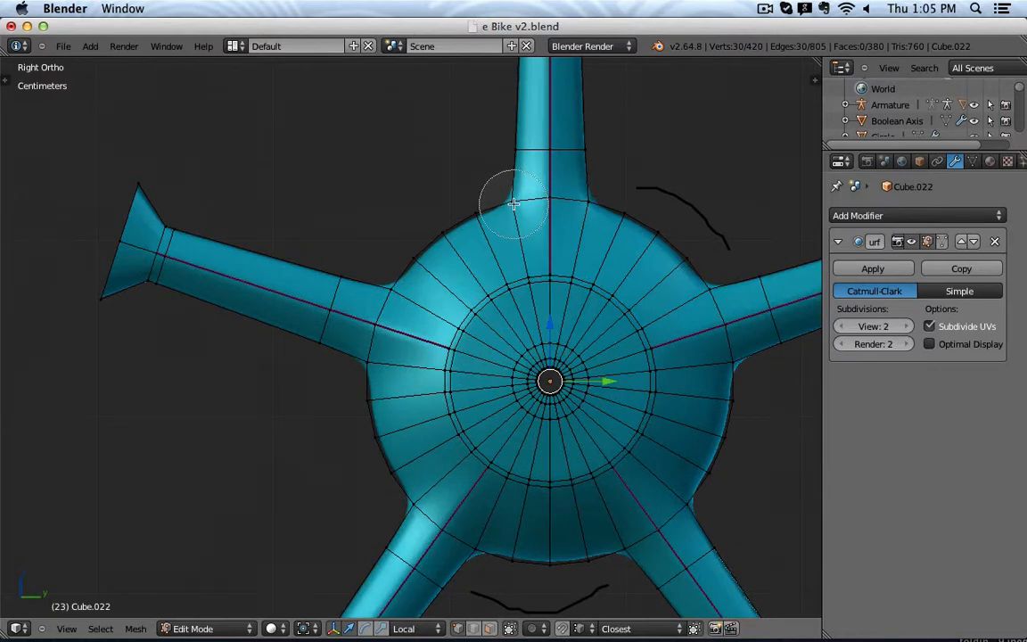
pyautogui.moveTo(499, 203); pyautogui.dragTo(591, 199)
pyautogui.press('Escape')
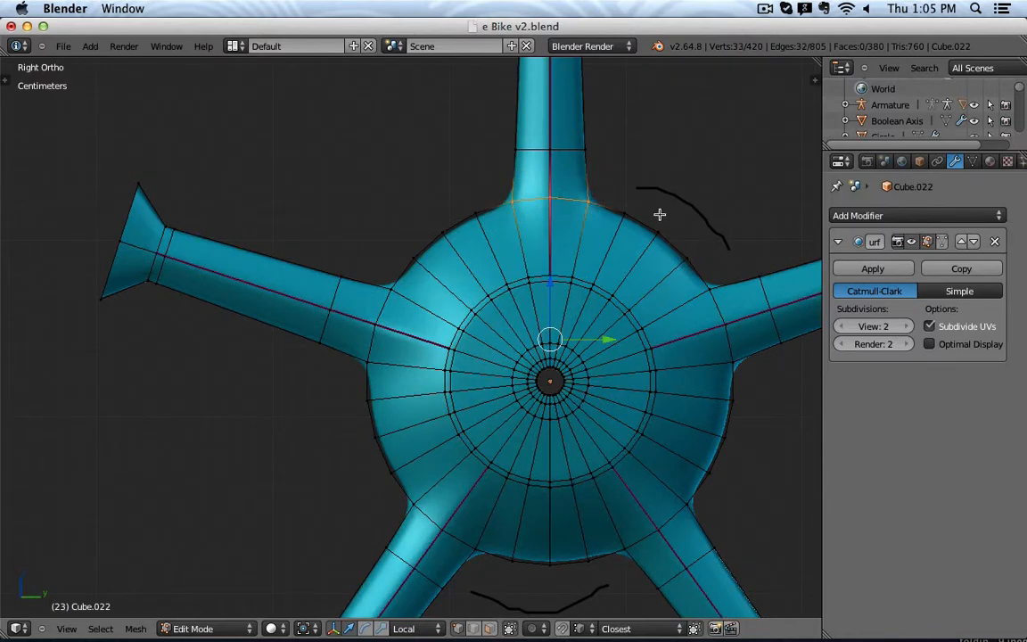
pyautogui.press('a')
pyautogui.press('c')
pyautogui.moveTo(471, 219); pyautogui.dragTo(413, 246)
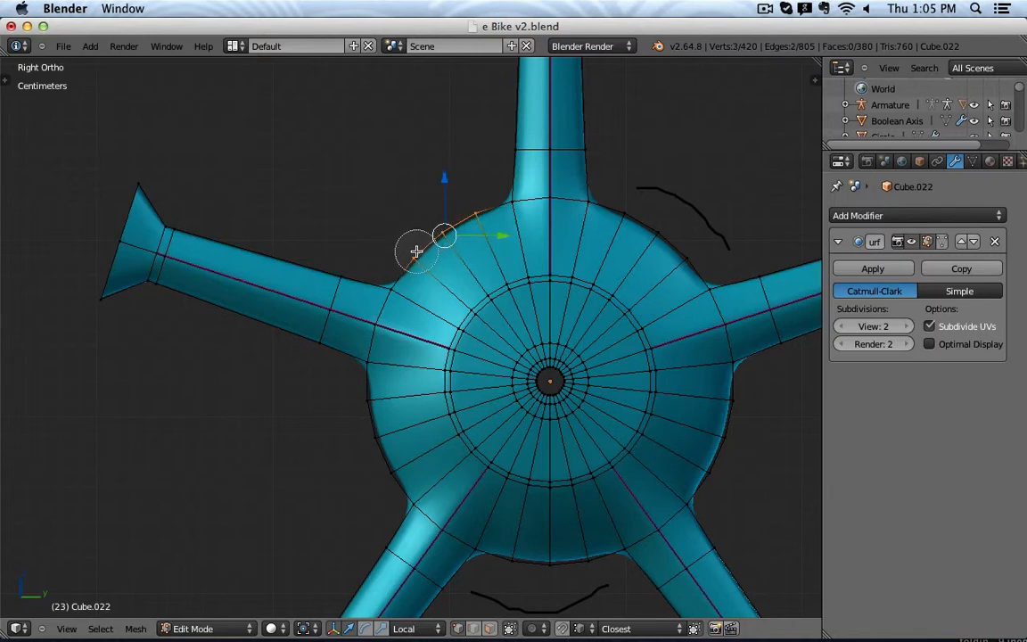
pyautogui.press('Escape')
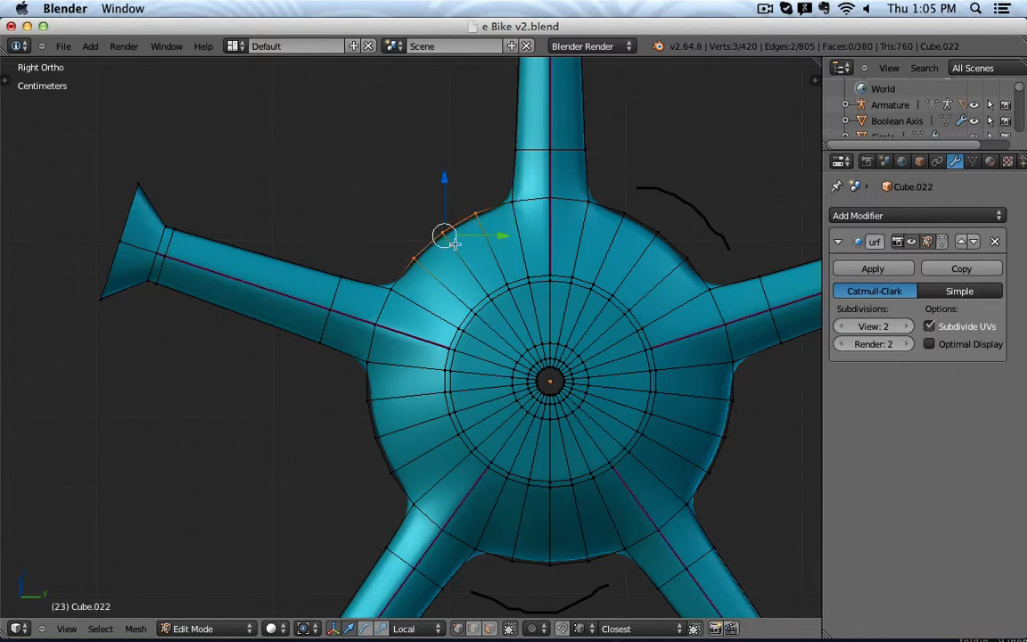
# Compare the vertex layout of the new hub discs' rim with the inner ends of the detached spokes.
pyautogui.scroll(-6, 454, 243)
pyautogui.keyDown('shift'); pyautogui.moveTo(420, 236); pyautogui.dragTo(673, 256, button='middle'); pyautogui.keyUp('shift')
pyautogui.press('Tab')
pyautogui.rightClick(433, 263)
pyautogui.press('Tab')
pyautogui.scroll(4, 423, 240)
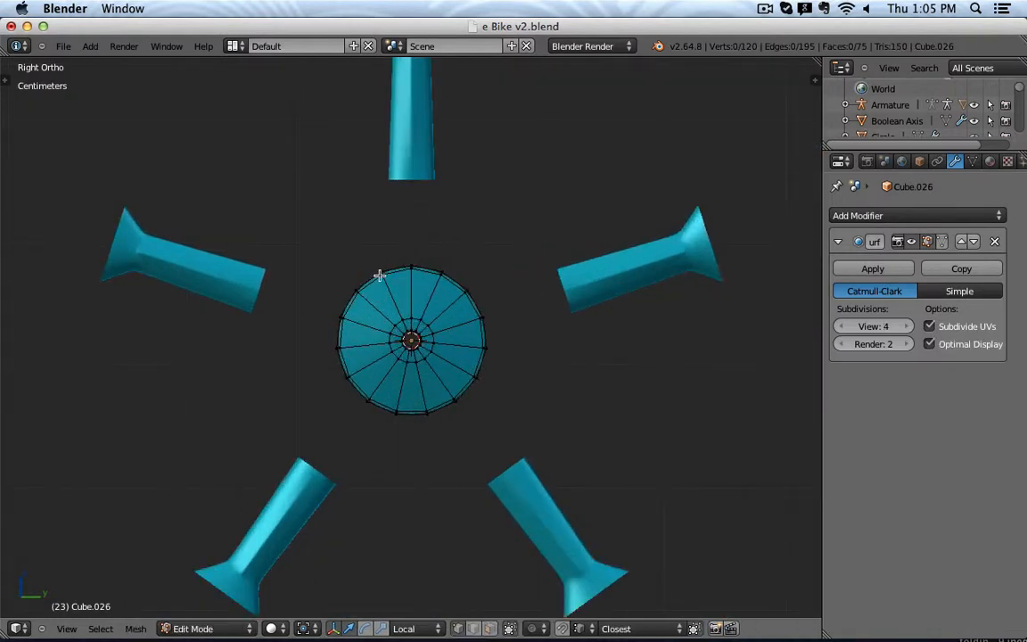
pyautogui.press('Tab')
pyautogui.rightClick(411, 177)
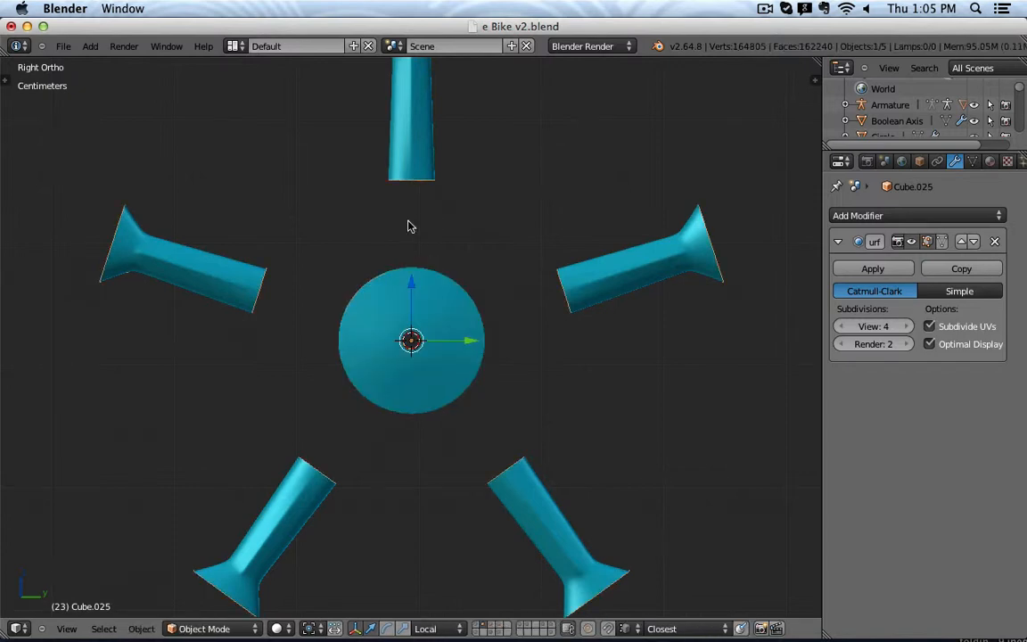
pyautogui.press('Tab')
pyautogui.press('Tab')
pyautogui.scroll(-2, 324, 295)
pyautogui.rightClick(383, 281)
pyautogui.press('Tab')
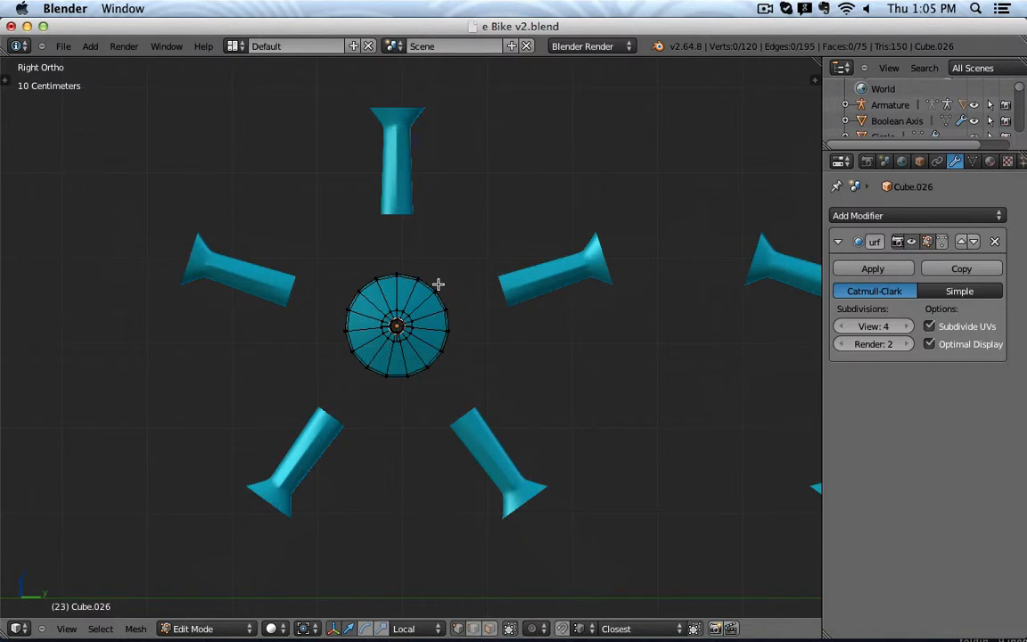
pyautogui.press('Tab')
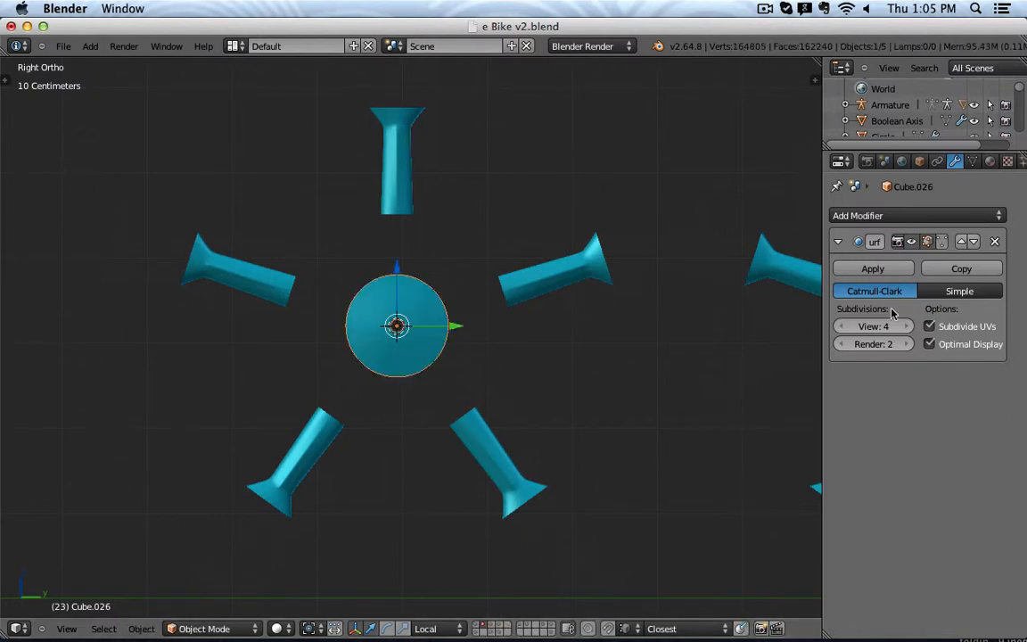
# Set the hub discs' subdivision surface view level to 1 and apply the modifier.
pyautogui.click(841, 326)
pyautogui.click(841, 327)
pyautogui.click(841, 327)
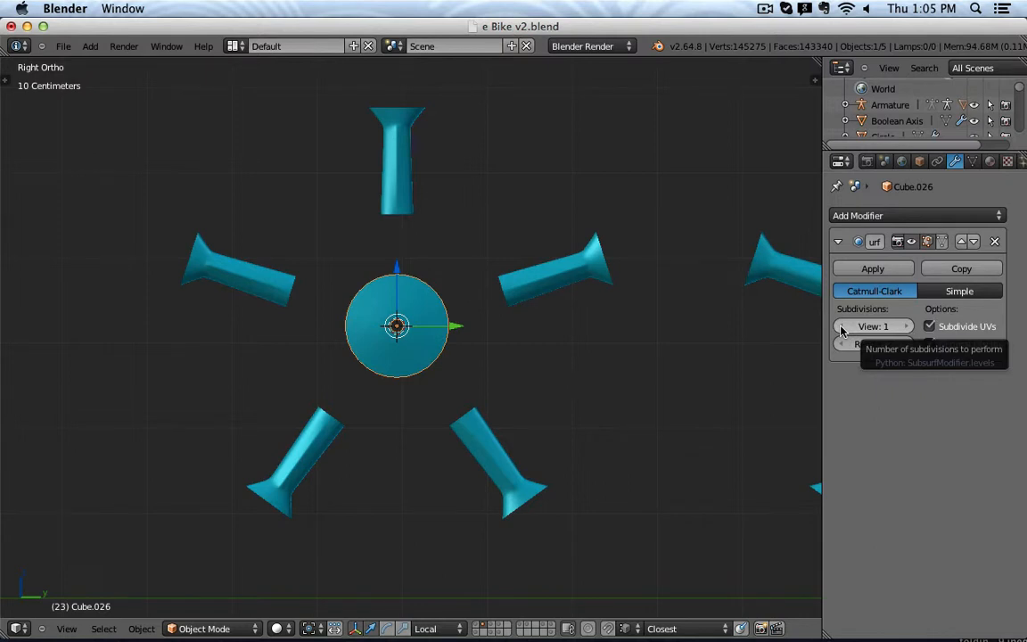
pyautogui.click(860, 270)
# Delete the intermediate concentric edge loops on the first hub disc, between its outer rim and centre hole.
pyautogui.press('Tab')
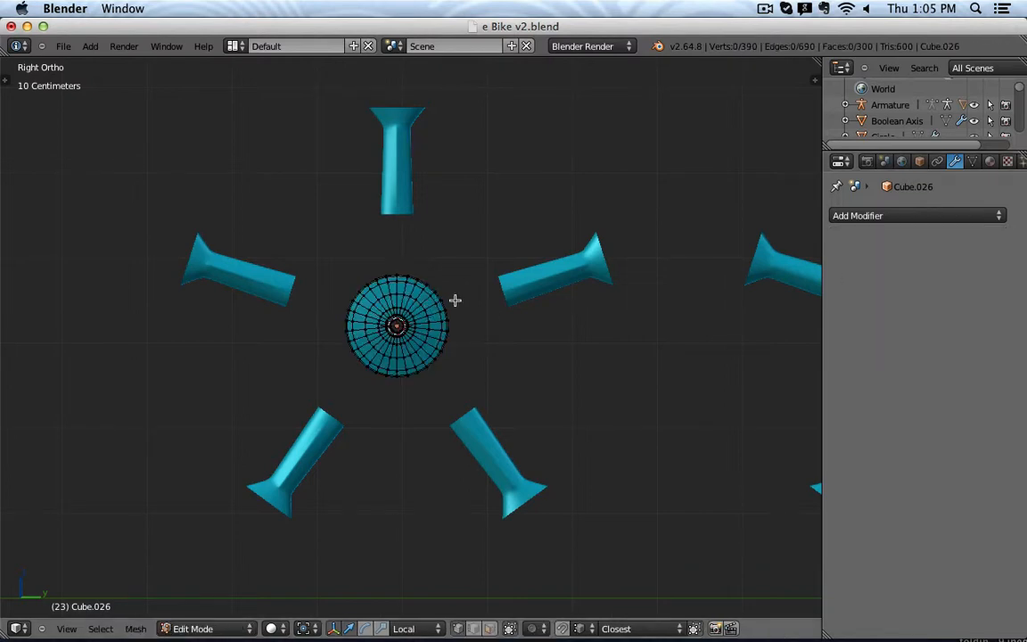
pyautogui.scroll(5, 465, 286)
pyautogui.moveTo(391, 311); pyautogui.dragTo(406, 289, button='middle')
pyautogui.keyDown('alt'); pyautogui.rightClick(406, 289); pyautogui.keyUp('alt')
pyautogui.press('x')
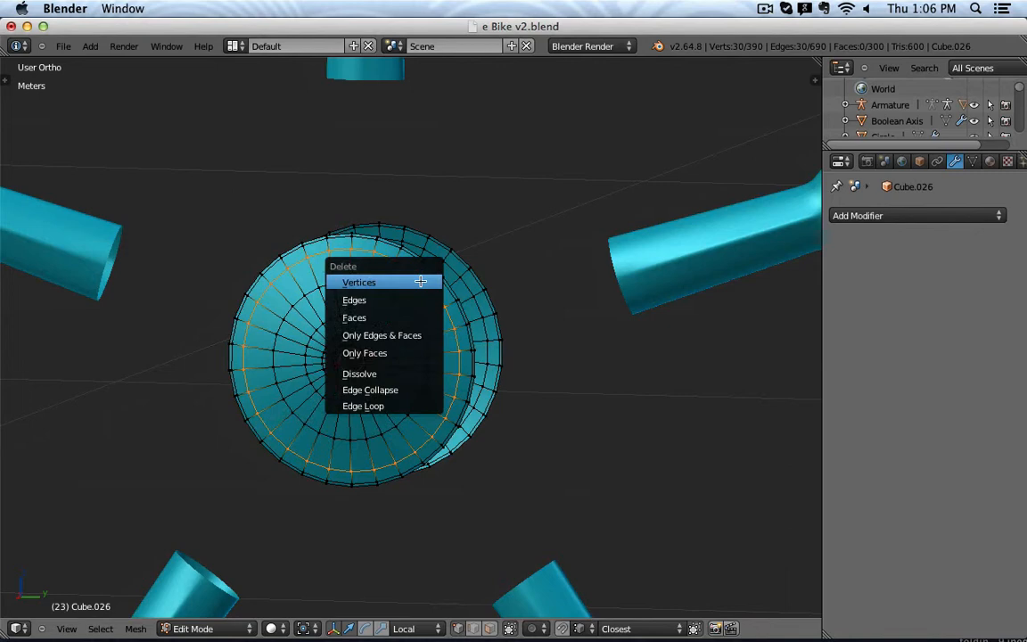
pyautogui.click(409, 389)
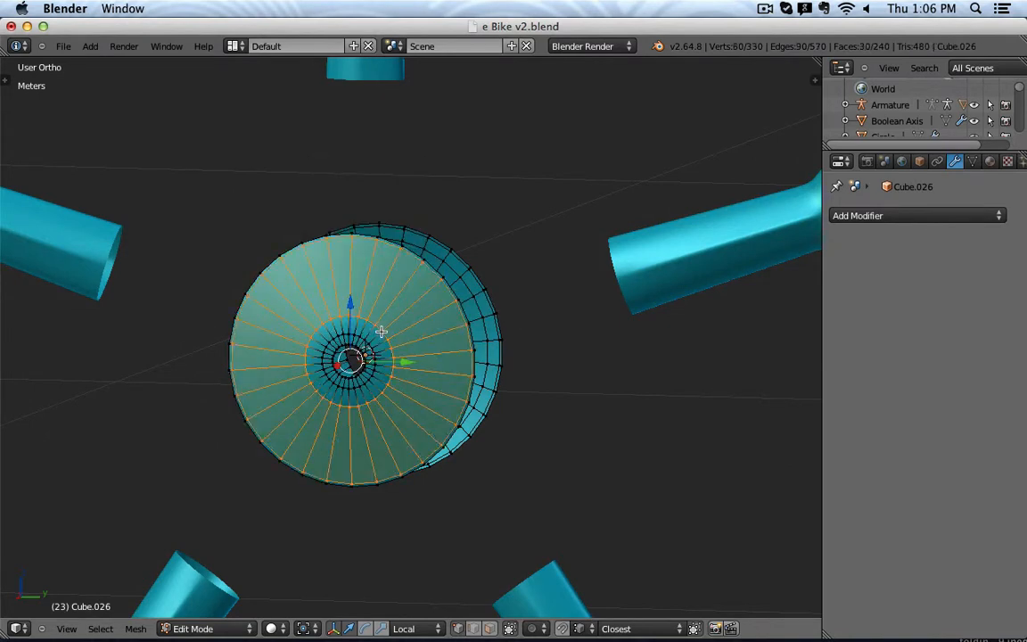
pyautogui.keyDown('alt'); pyautogui.rightClick(379, 332); pyautogui.keyUp('alt')
pyautogui.scroll(4, 370, 343)
pyautogui.press('x')
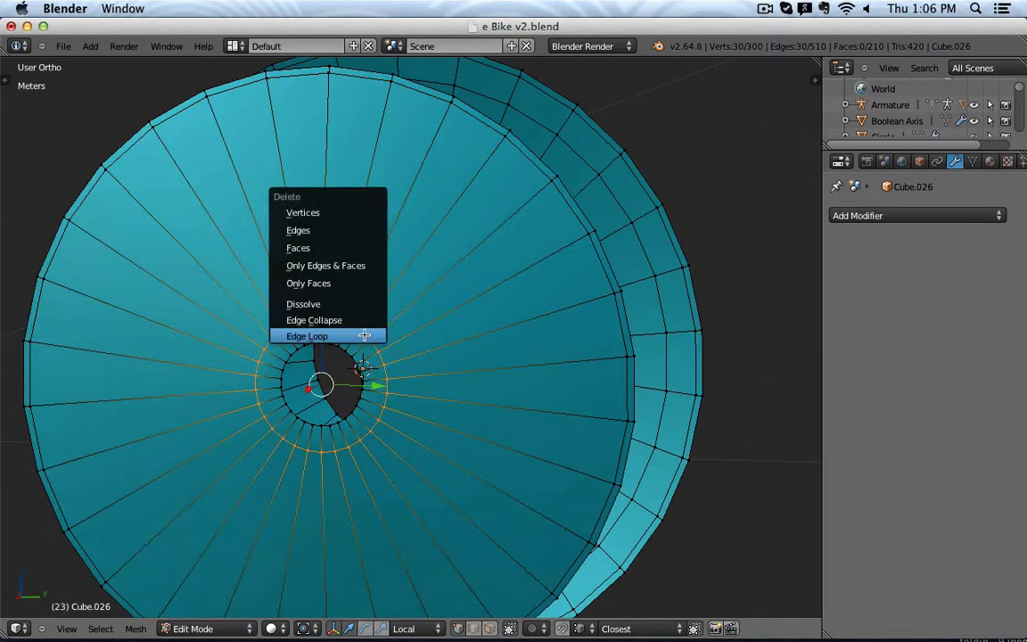
pyautogui.click(365, 335)
# Delete the intermediate concentric edge loops on the opposite hub disc's face.
pyautogui.scroll(-5, 360, 333)
pyautogui.moveTo(486, 333); pyautogui.dragTo(493, 339, button='middle')
pyautogui.scroll(2, 529, 352)
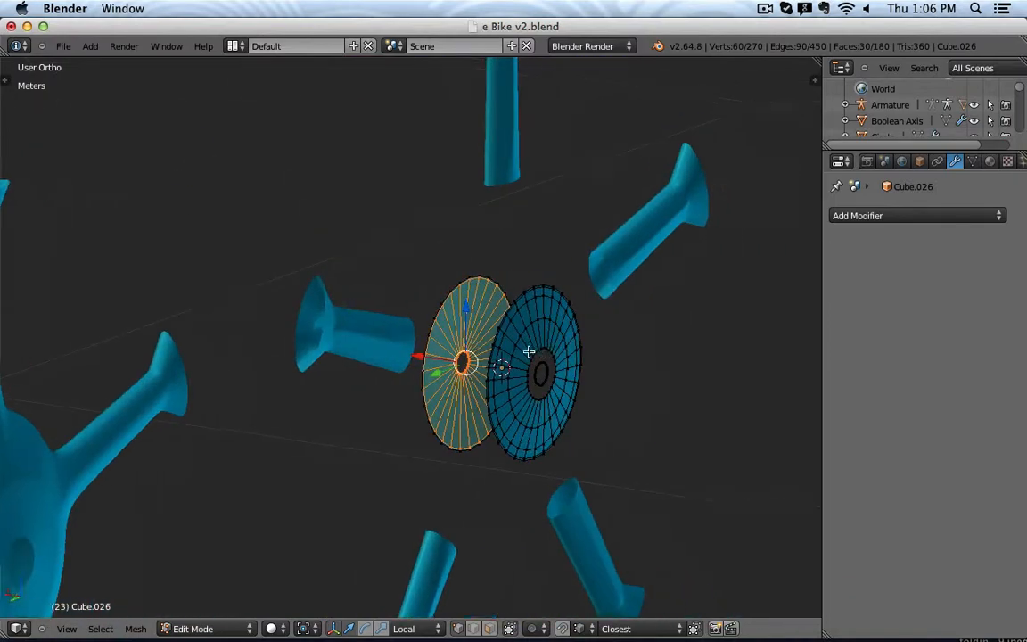
pyautogui.scroll(5, 528, 352)
pyautogui.keyDown('alt'); pyautogui.rightClick(428, 287); pyautogui.keyUp('alt')
pyautogui.press('x')
pyautogui.click(430, 289)
pyautogui.keyDown('alt'); pyautogui.rightClick(445, 317); pyautogui.keyUp('alt')
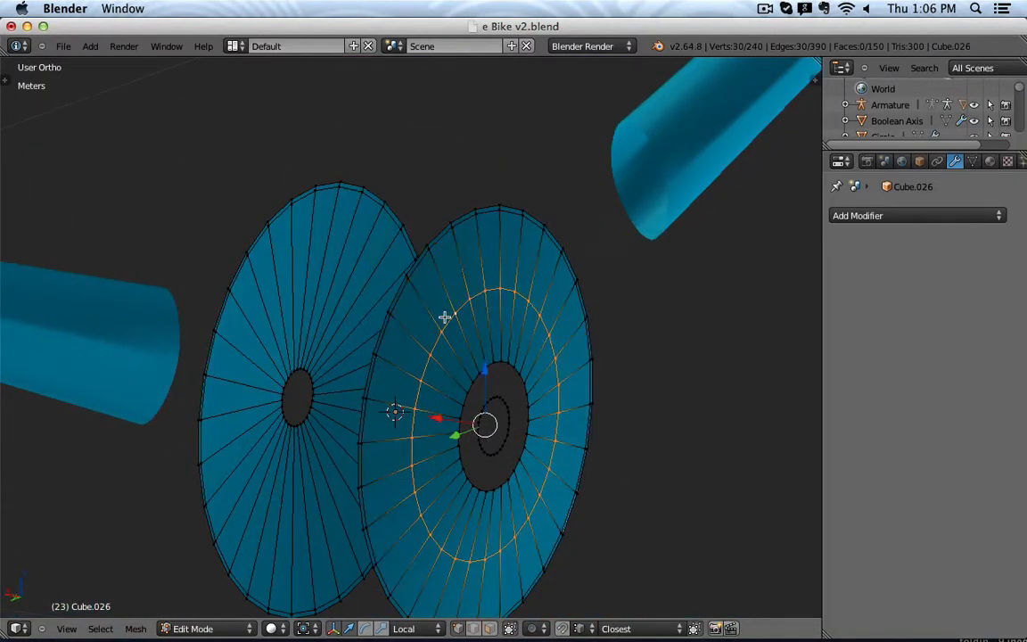
pyautogui.press('x')
pyautogui.click(446, 319)
# Try to connect the opposite disc's inner edge to the loose centre circle with Bridge Two Edge Loops.
pyautogui.scroll(-2, 479, 352)
pyautogui.moveTo(475, 350); pyautogui.dragTo(355, 337, button='middle')
pyautogui.scroll(5, 390, 361)
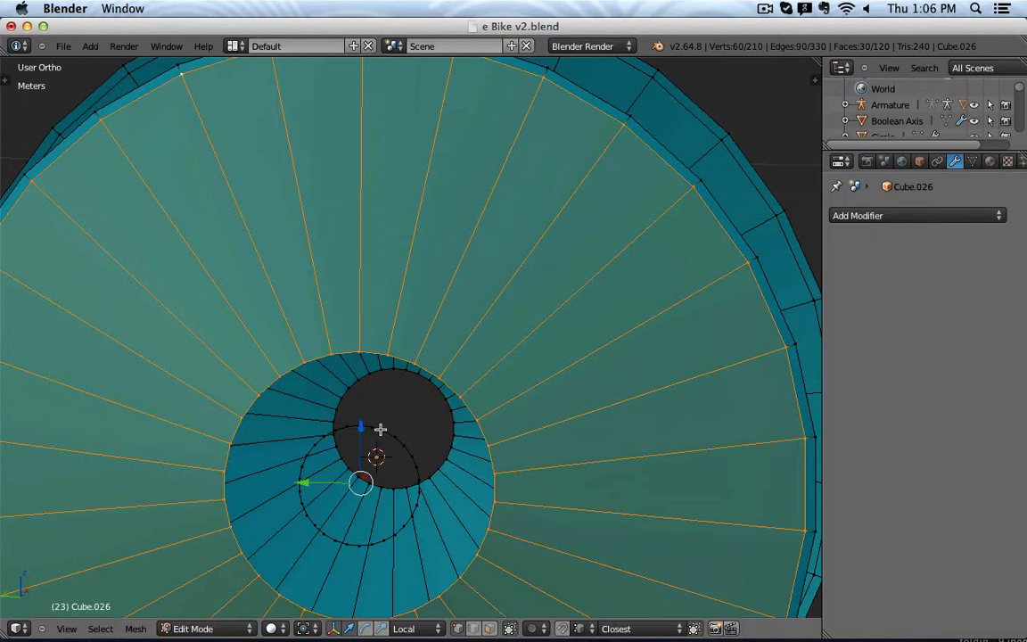
pyautogui.keyDown('alt'); pyautogui.keyDown('shift'); pyautogui.rightClick(382, 430); pyautogui.keyUp('shift'); pyautogui.keyUp('alt')
pyautogui.press('space')
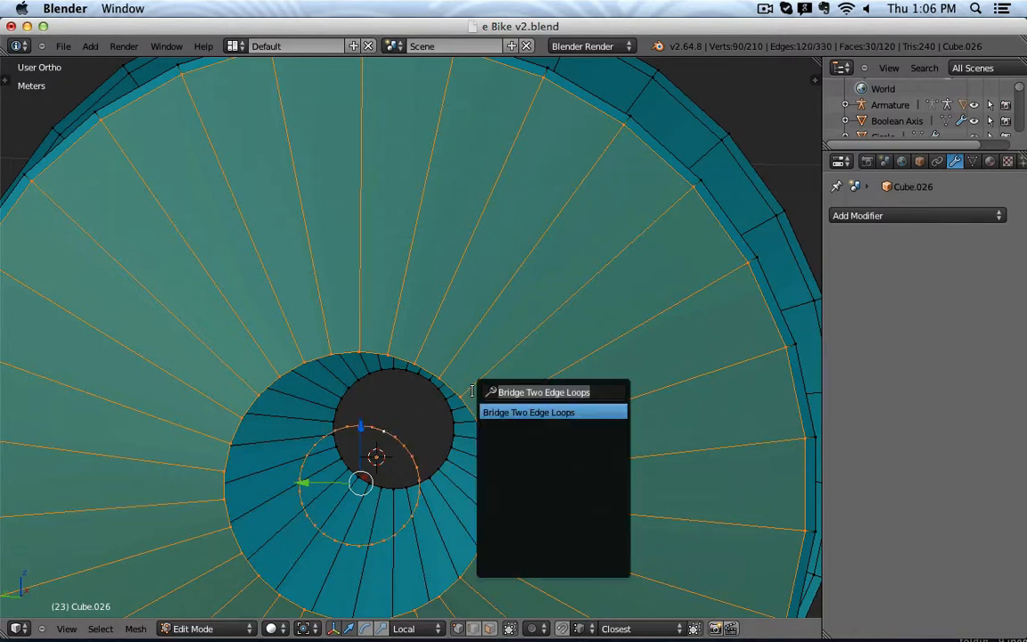
pyautogui.write('brid')
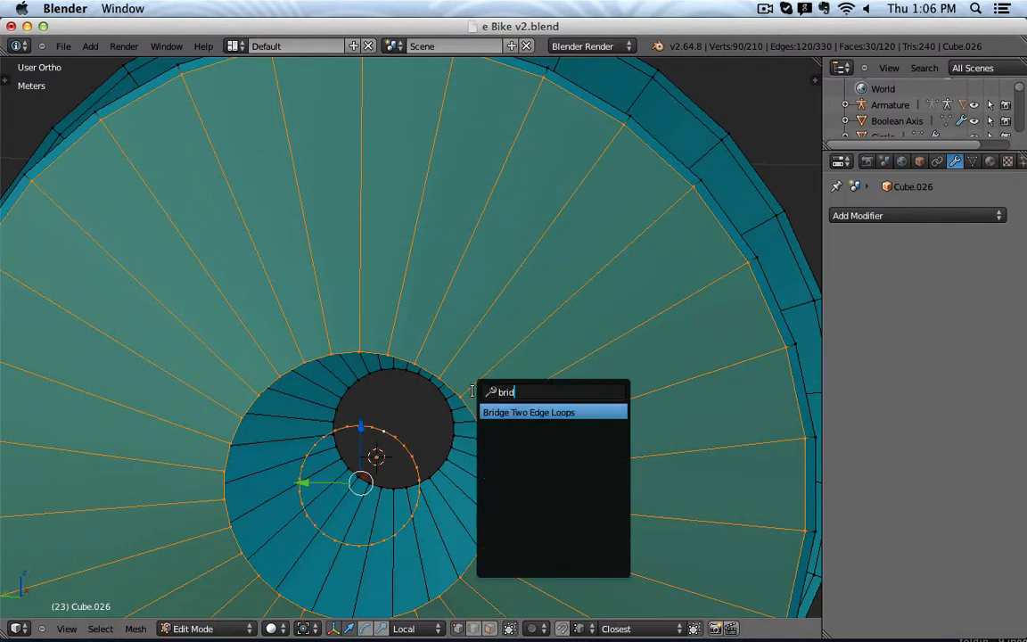
pyautogui.press('Return')
pyautogui.scroll(-4, 511, 323)
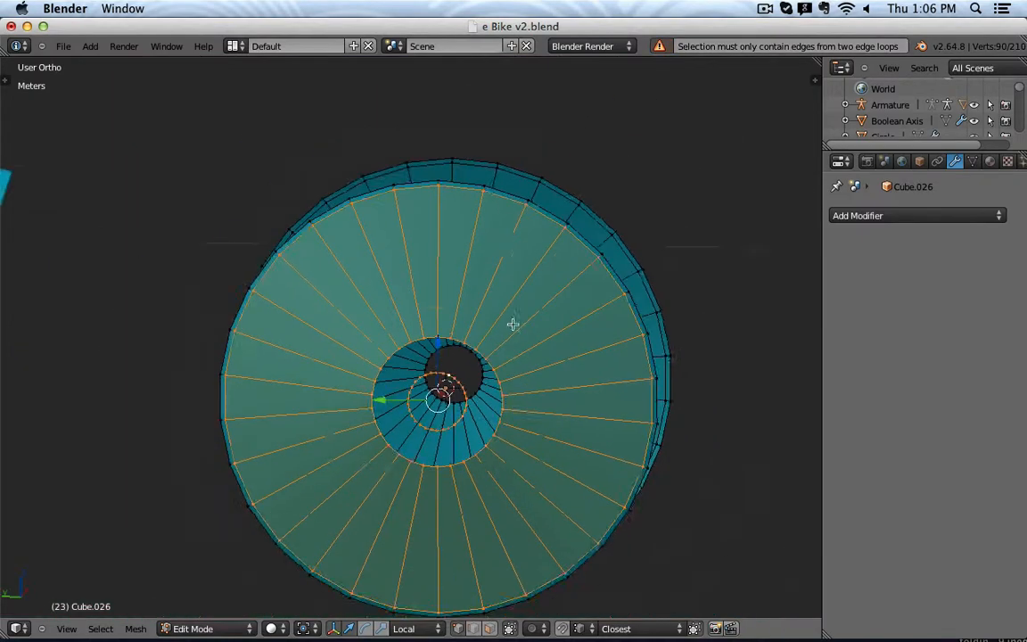
# Select the hub disc on the negative X side from the top view in wireframe and delete its vertices.
pyautogui.scroll(4, 509, 348)
pyautogui.scroll(-5, 459, 354)
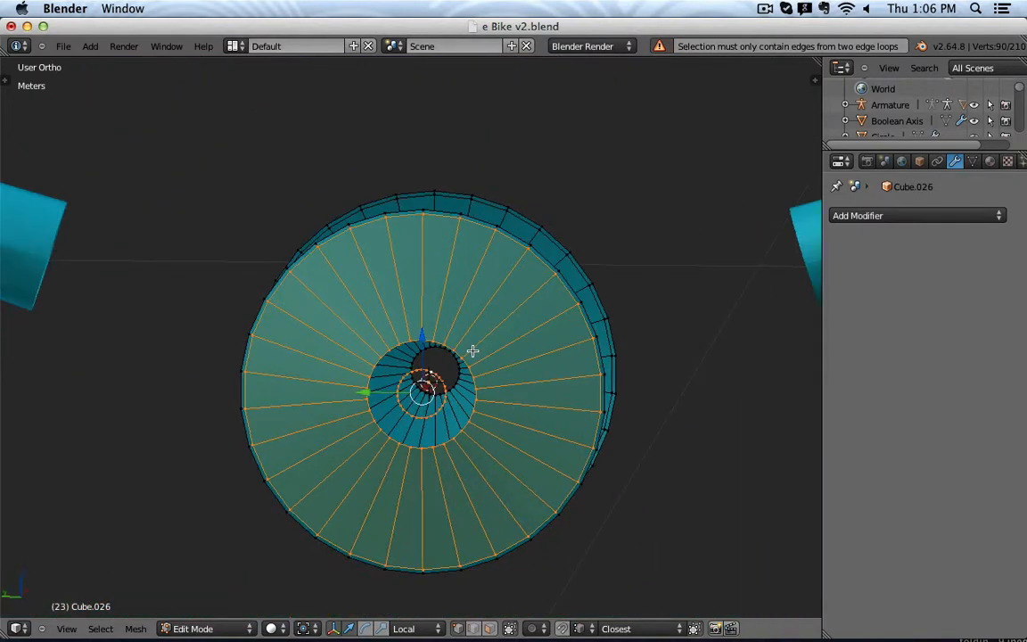
pyautogui.press('KP_7')
pyautogui.press('z')
pyautogui.press('b')
pyautogui.moveTo(224, 133); pyautogui.dragTo(344, 588)
pyautogui.press('x')
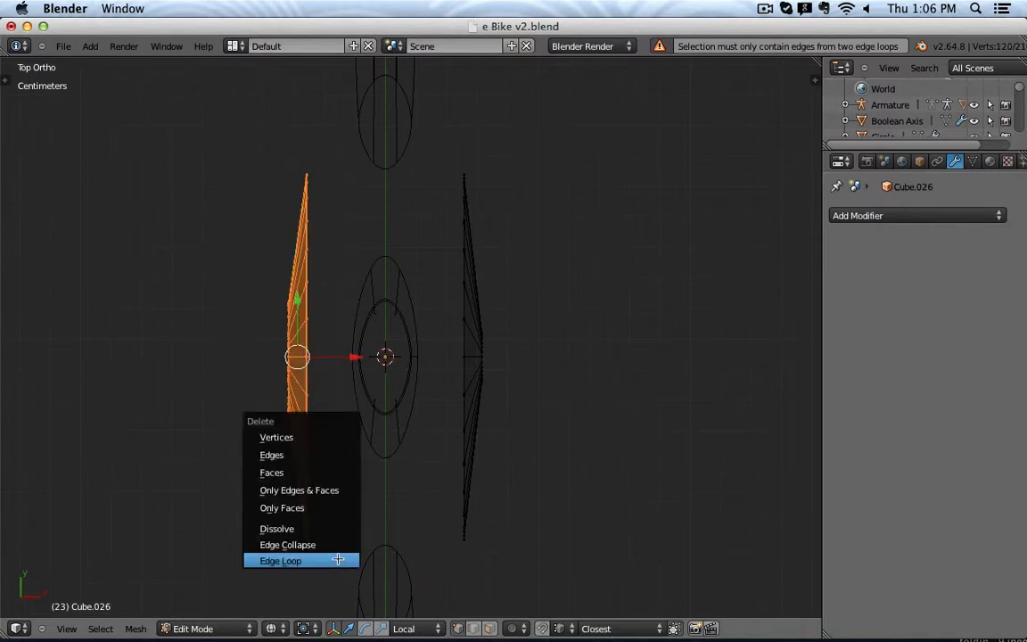
pyautogui.click(331, 437)
# Set the pivot point to the 3D Cursor, duplicate the remaining hub disc in place and mirror the copy along global X.
pyautogui.press('b')
pyautogui.moveTo(443, 121); pyautogui.dragTo(511, 560)
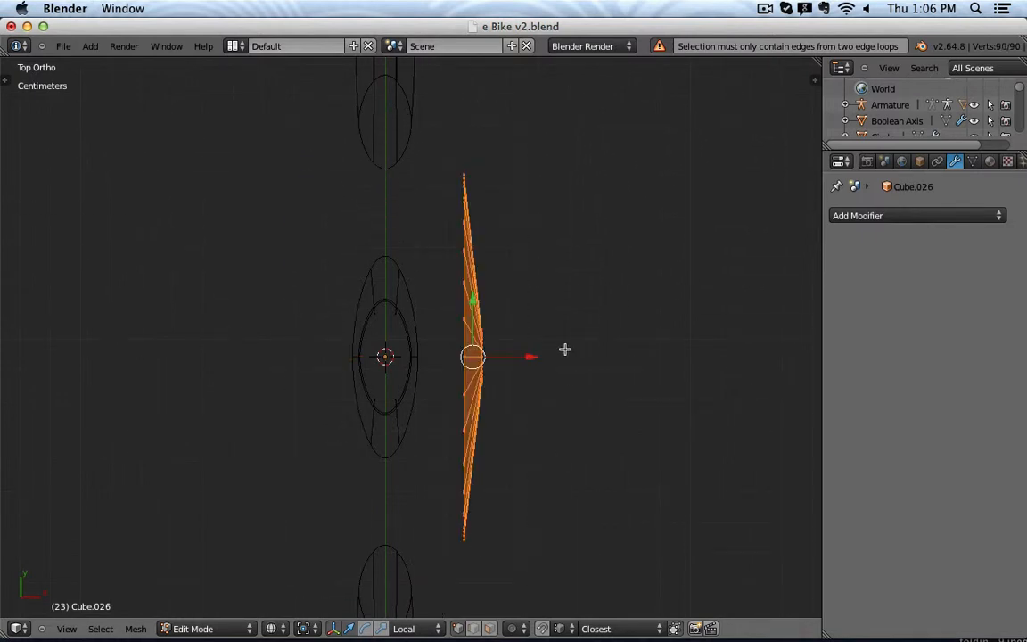
pyautogui.click(308, 629)
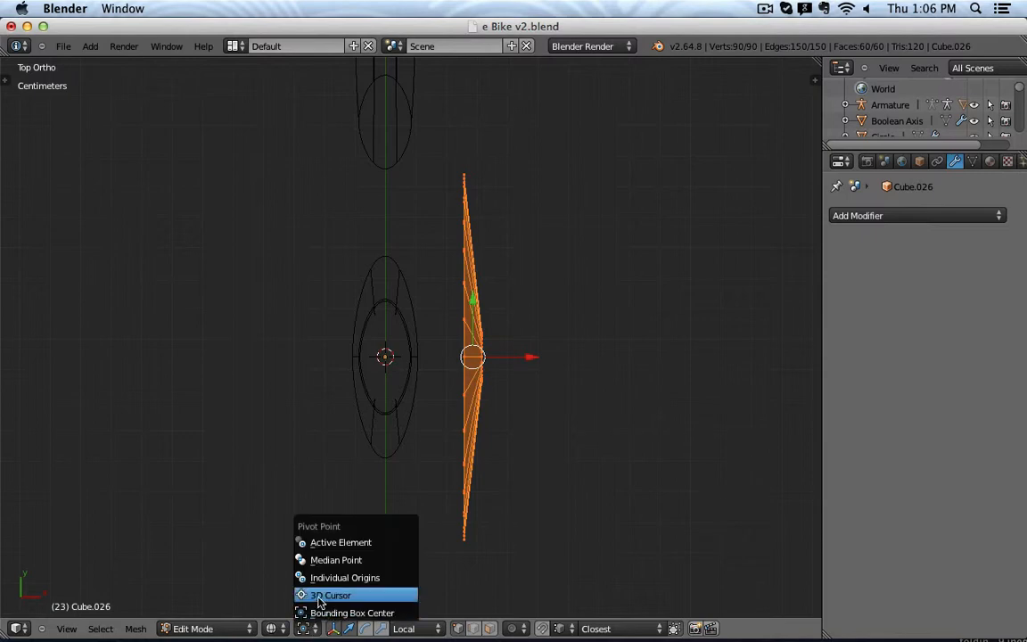
pyautogui.click(321, 591)
pyautogui.hotkey('shift', 'd')
pyautogui.press('Escape')
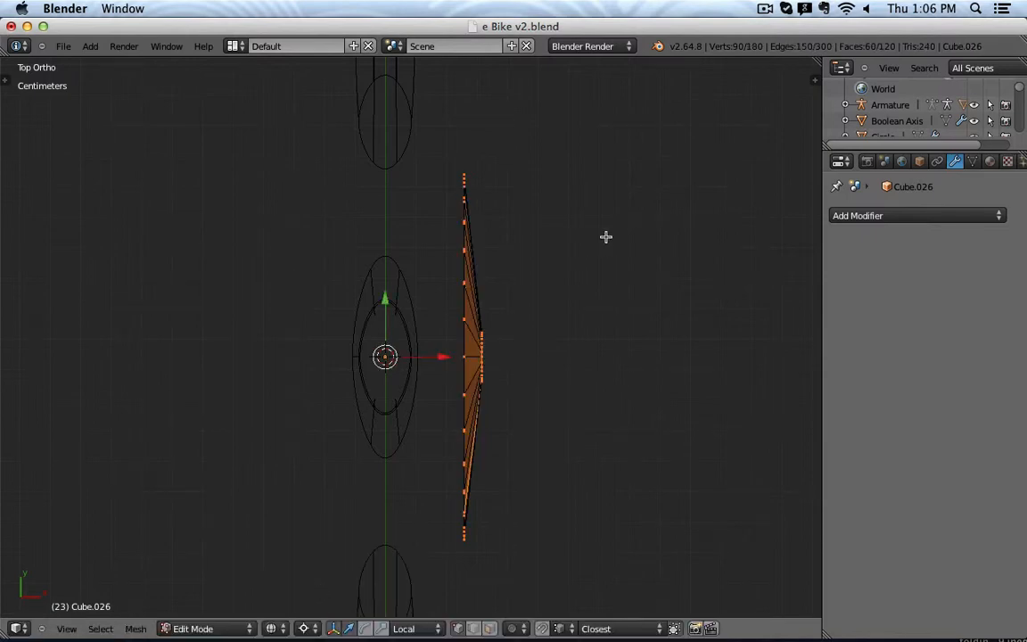
pyautogui.hotkey('ctrl', 'm')
pyautogui.press('x')
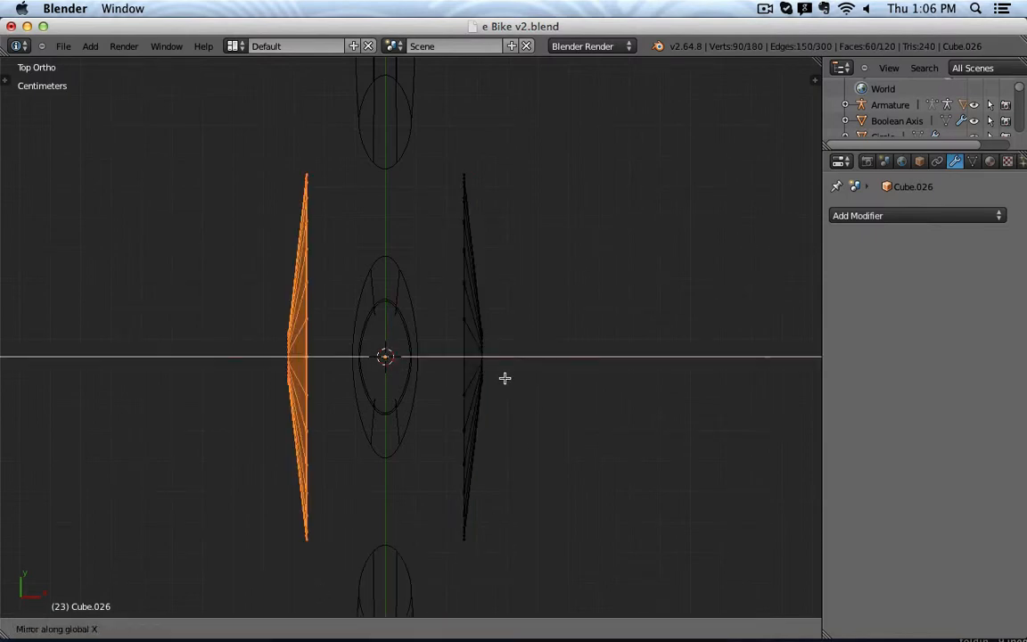
pyautogui.press('Return')
# Inspect the mirrored hub discs from the side and at an angle, in both wireframe and solid shading.
pyautogui.press('KP_3')
pyautogui.scroll(-3, 481, 355)
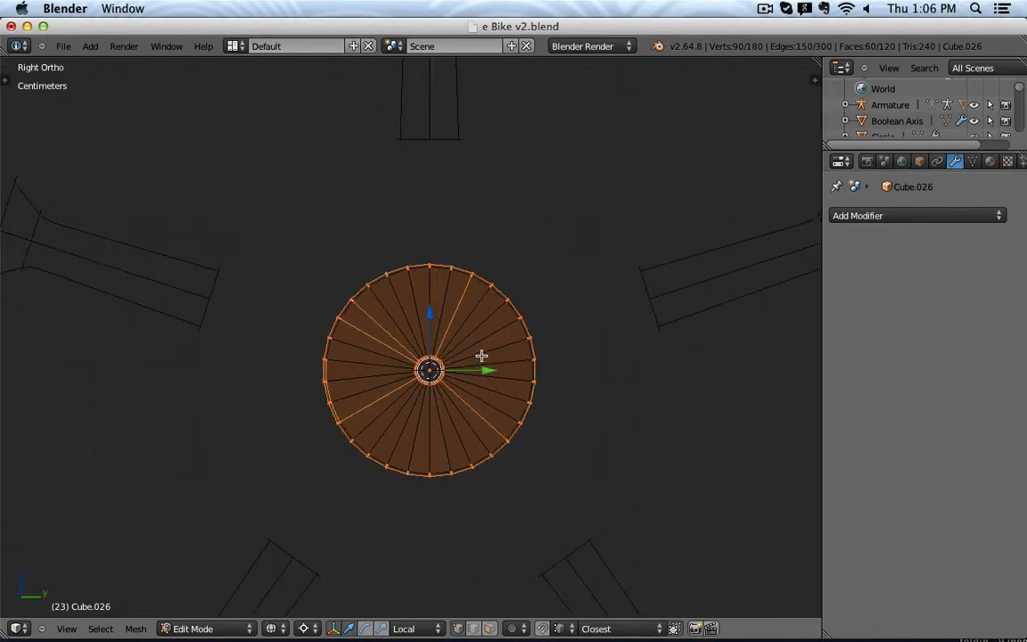
pyautogui.scroll(4, 425, 319)
pyautogui.press('z')
pyautogui.scroll(-4, 414, 332)
pyautogui.scroll(3, 393, 334)
pyautogui.moveTo(389, 334); pyautogui.dragTo(470, 353, button='middle')
pyautogui.press('KP_3')
pyautogui.press('z')
pyautogui.press('a')
pyautogui.scroll(-4, 436, 344)
pyautogui.press('z')
# Join the hub discs with the spokes in Object Mode, keeping the spokes as the active object.
pyautogui.press('Tab')
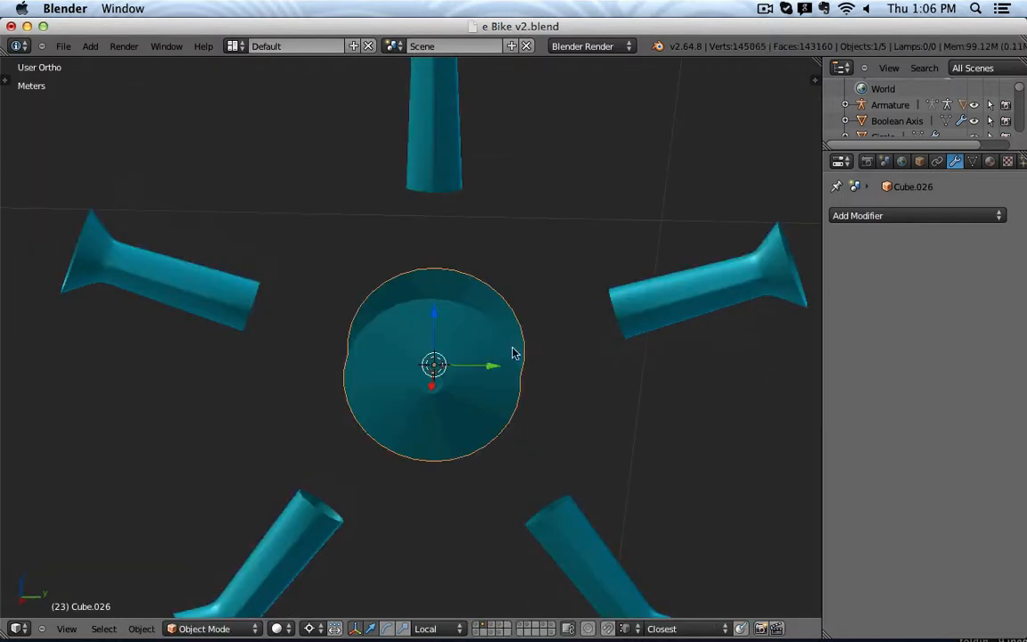
pyautogui.moveTo(491, 318); pyautogui.dragTo(475, 355, button='middle')
pyautogui.press('Tab')
pyautogui.press('Tab')
pyautogui.keyDown('shift'); pyautogui.rightClick(432, 180); pyautogui.keyUp('shift')
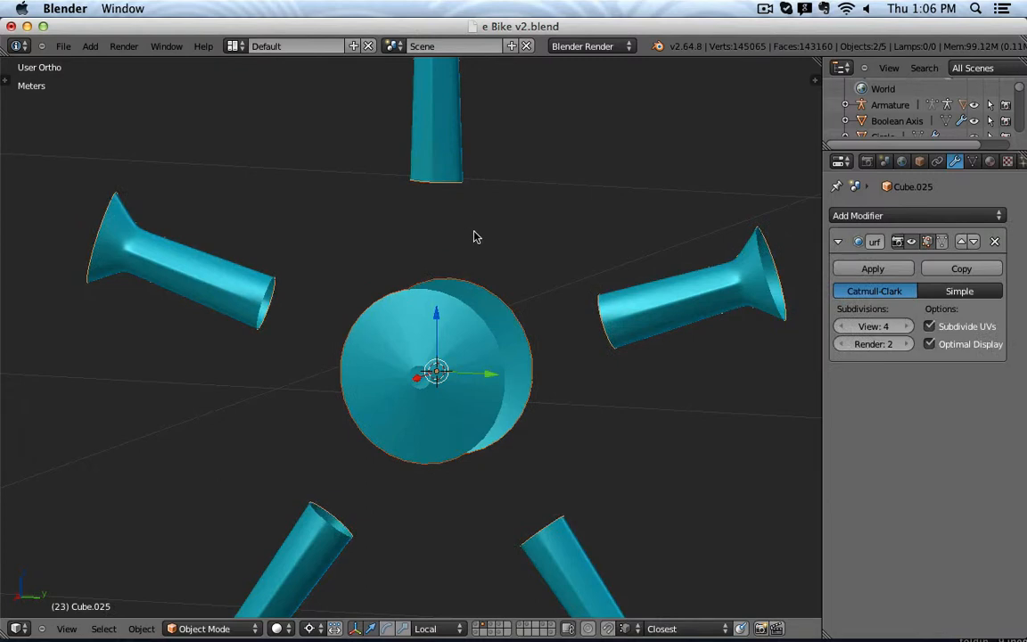
pyautogui.press('z')
pyautogui.rightClick(470, 319)
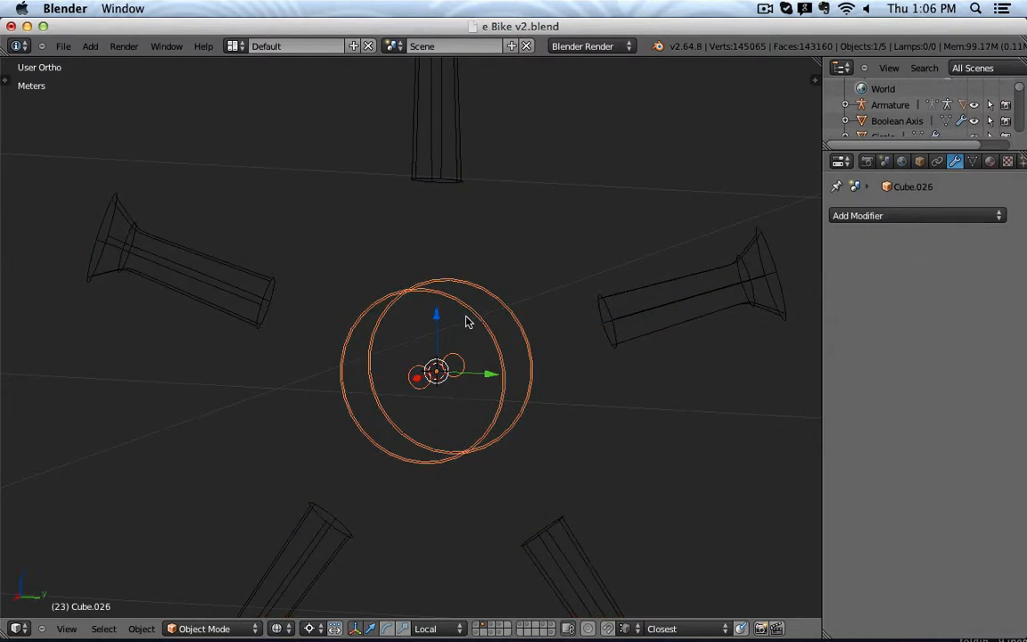
pyautogui.keyDown('shift'); pyautogui.rightClick(454, 183); pyautogui.keyUp('shift')
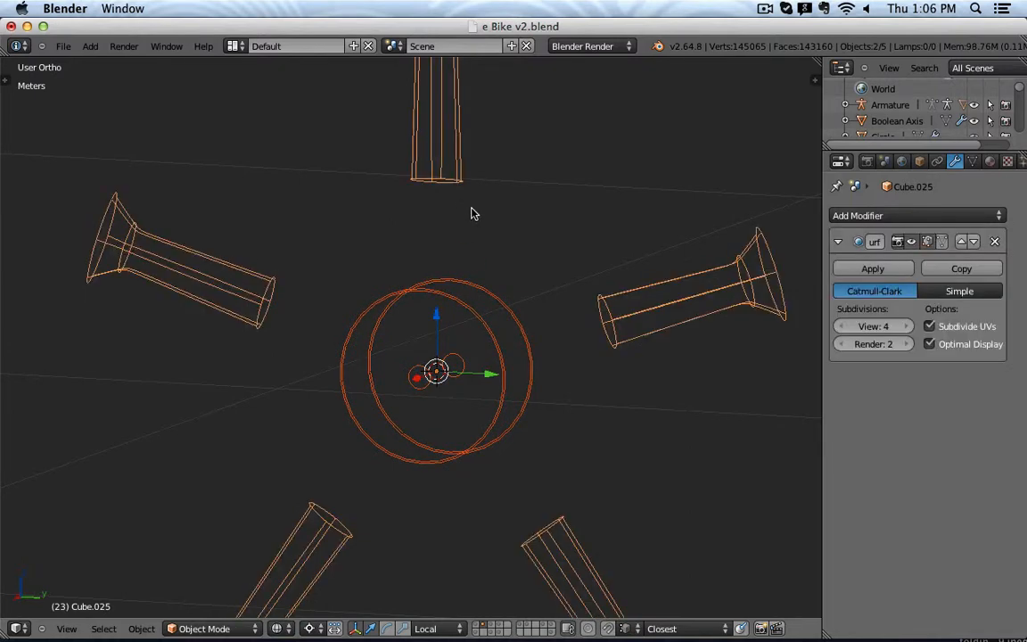
pyautogui.click(140, 629)
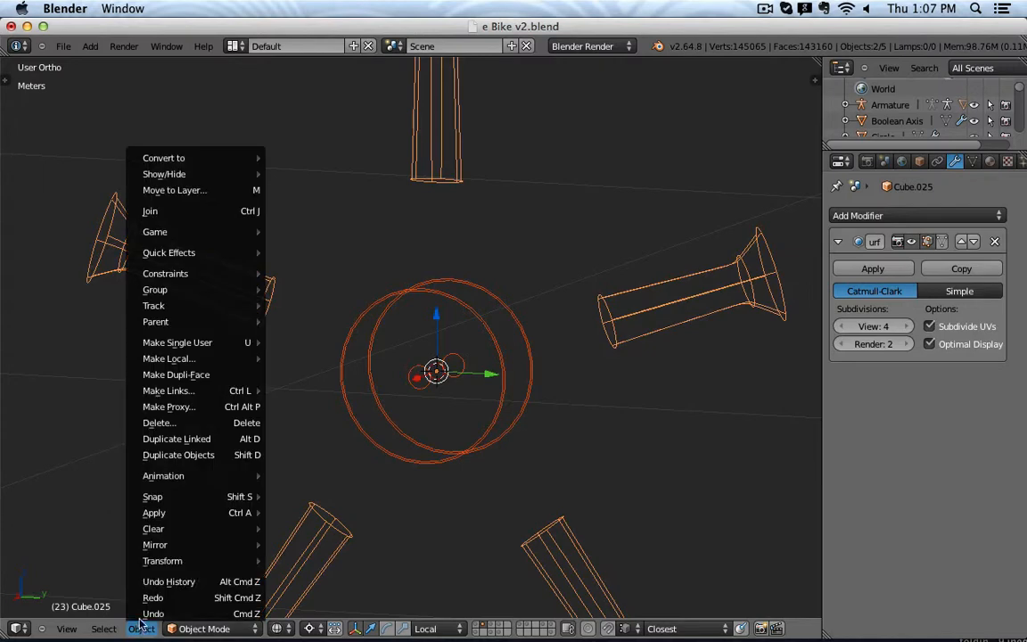
pyautogui.click(194, 211)
# Extrude the outer rim loops of both hub discs in place and scale them outward to widen the discs towards the spokes.
pyautogui.press('Tab')
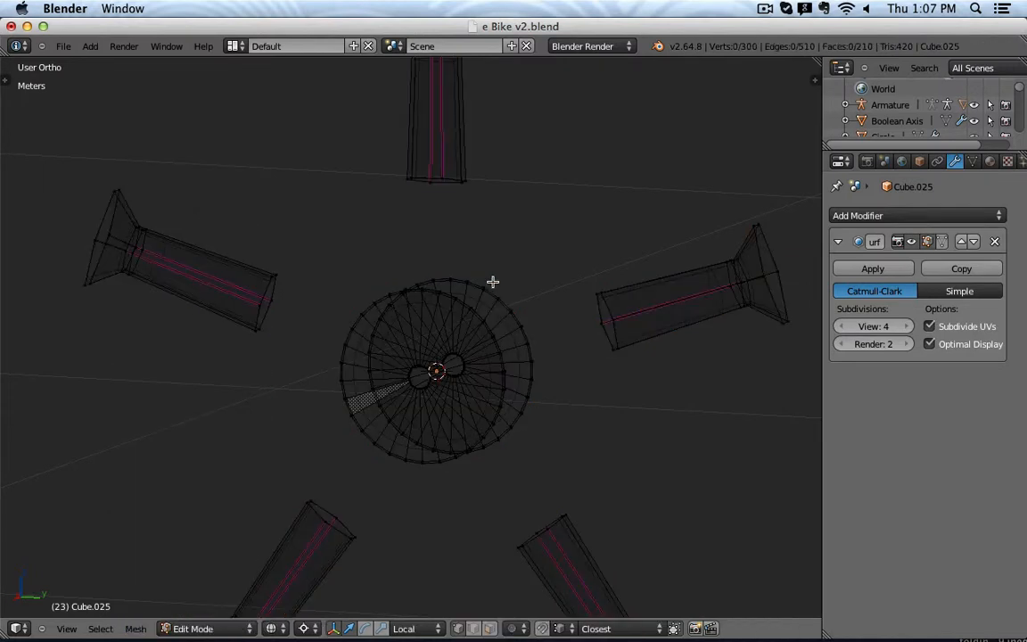
pyautogui.press('z')
pyautogui.moveTo(493, 280)
pyautogui.mouseDown(button='middle')
pyautogui.moveTo(375, 294)
pyautogui.moveTo(516, 291)
pyautogui.mouseUp(button='middle')
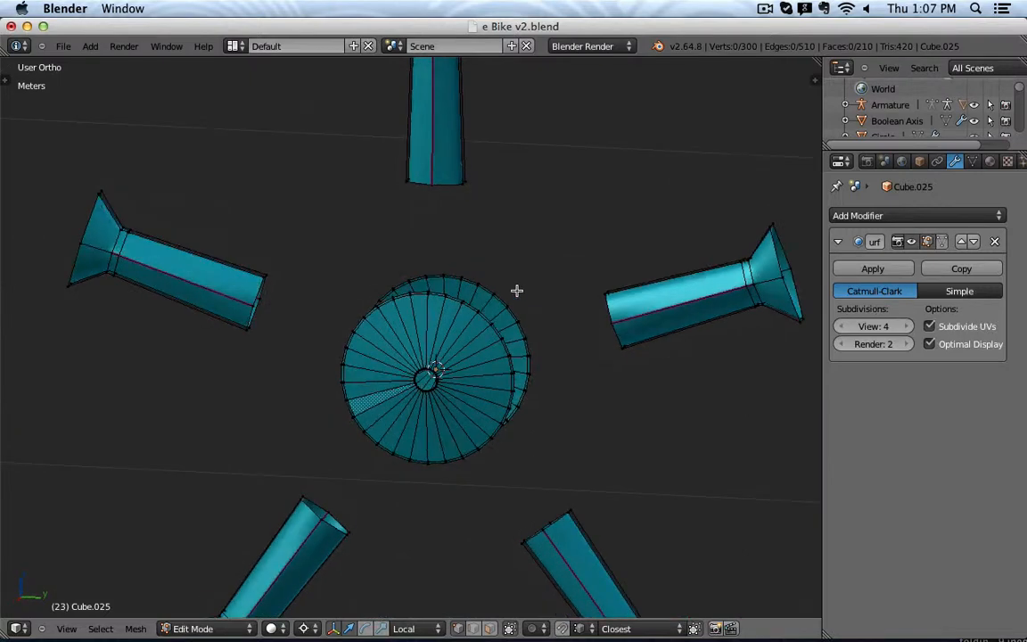
pyautogui.scroll(4, 496, 283)
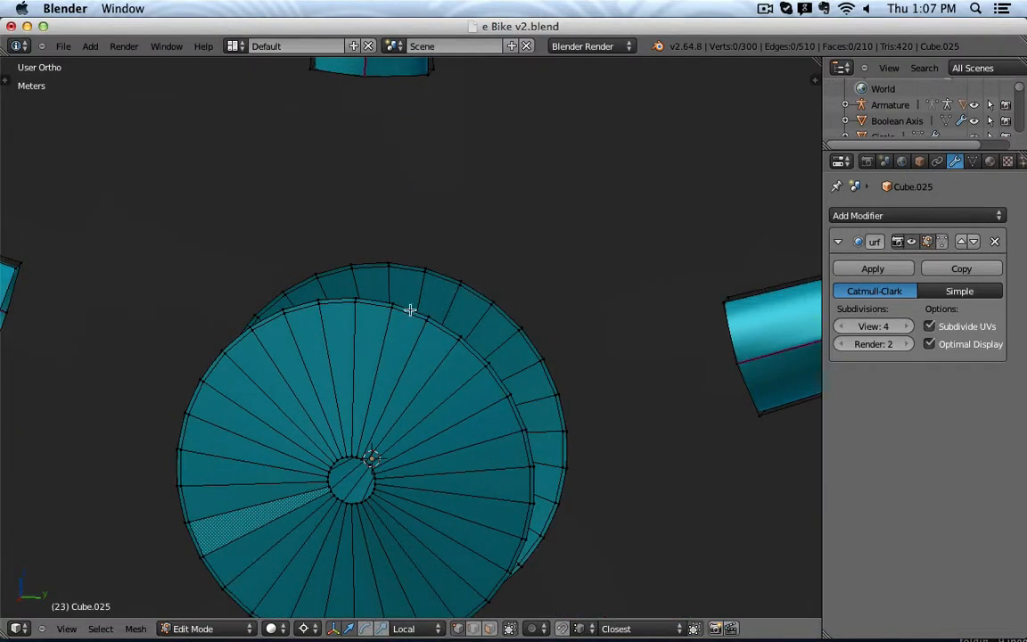
pyautogui.press('l')
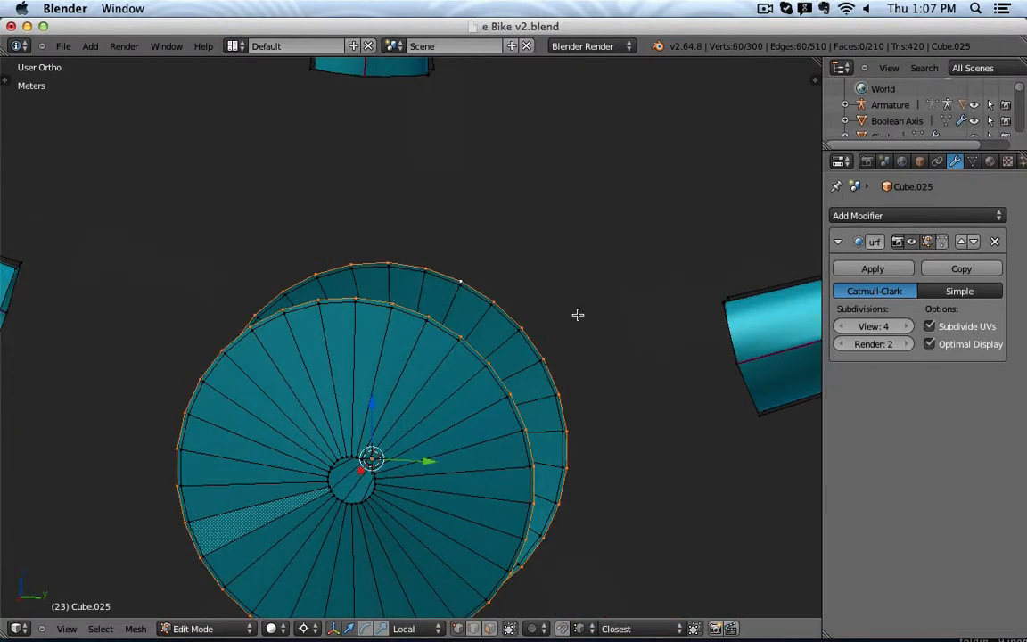
pyautogui.moveTo(624, 323); pyautogui.dragTo(583, 335, button='middle')
pyautogui.press('e')
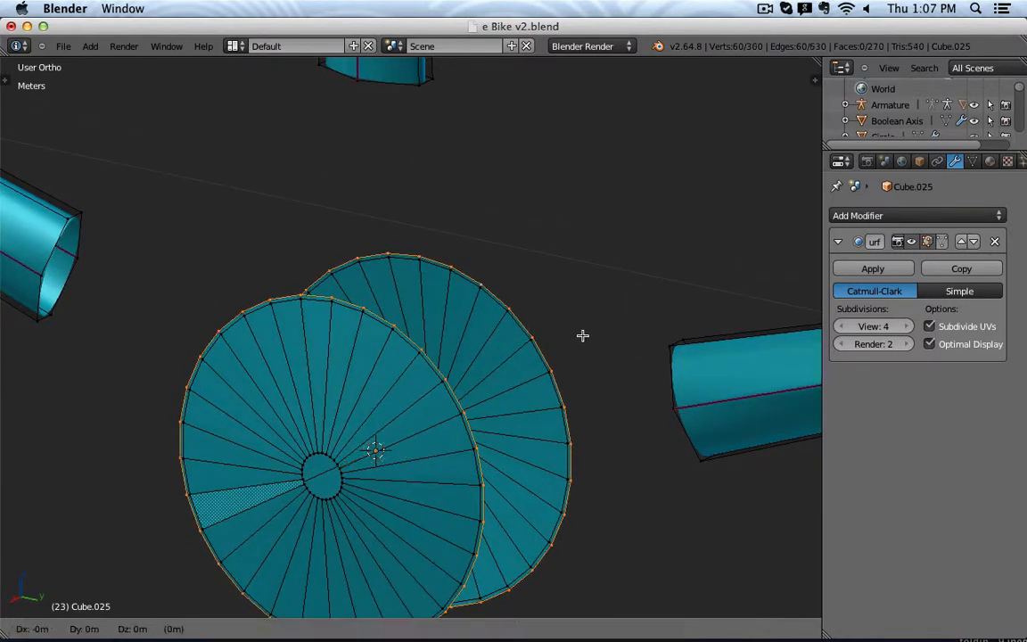
pyautogui.press('Escape')
pyautogui.press('s')
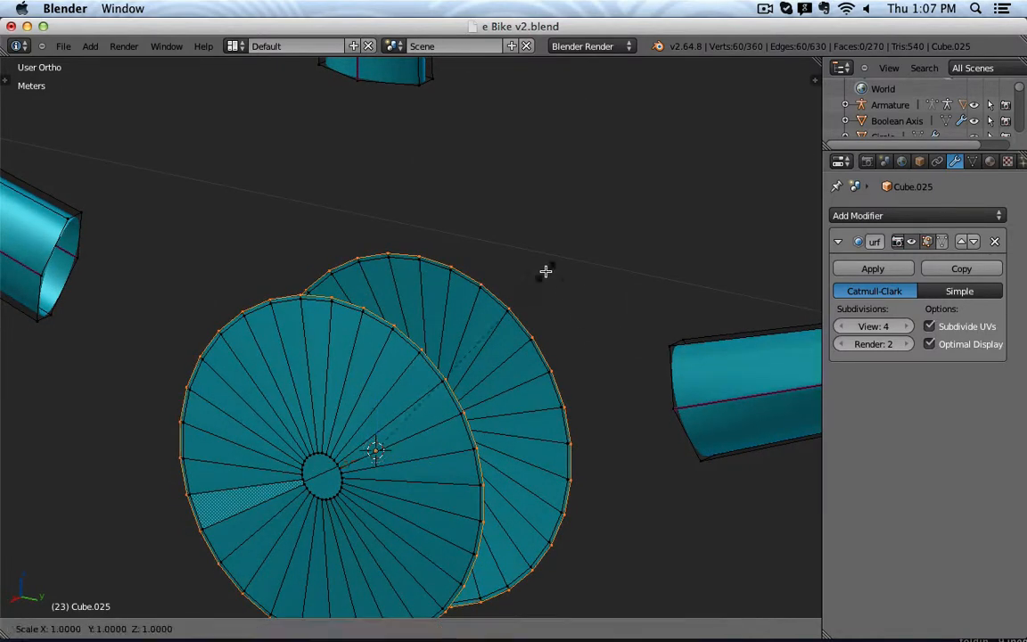
pyautogui.press('x')
pyautogui.click(621, 204)
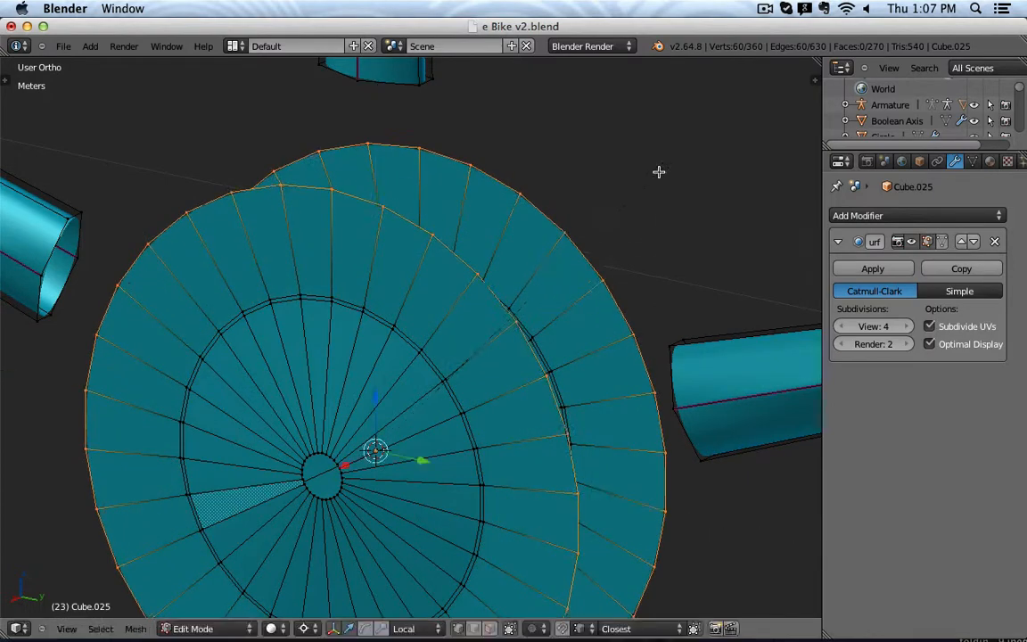
pyautogui.moveTo(660, 168); pyautogui.dragTo(506, 273, button='middle')
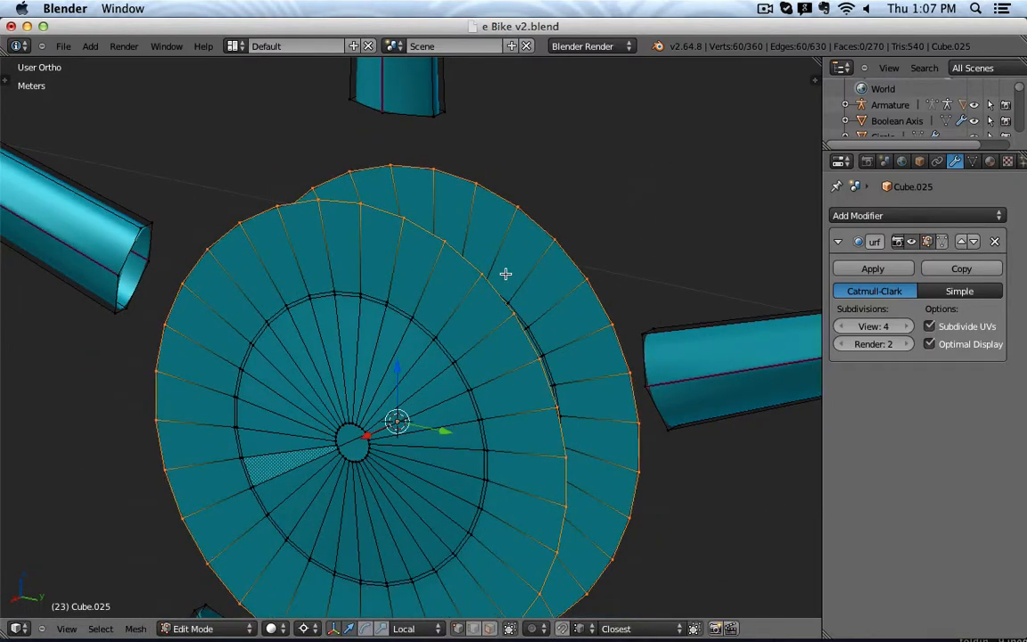
pyautogui.press('KP_3')
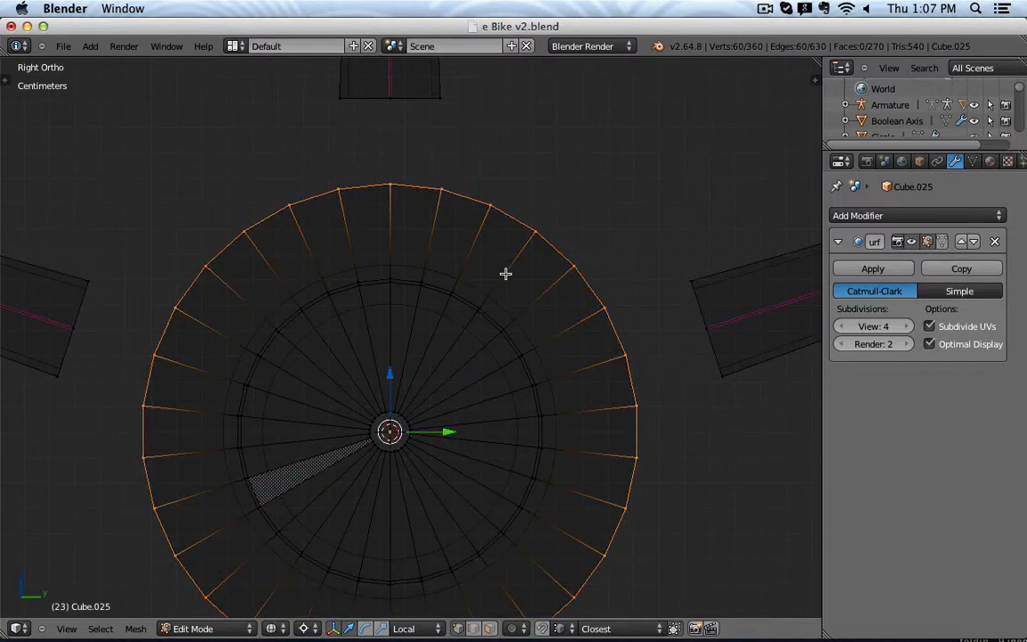
pyautogui.scroll(-3, 543, 247)
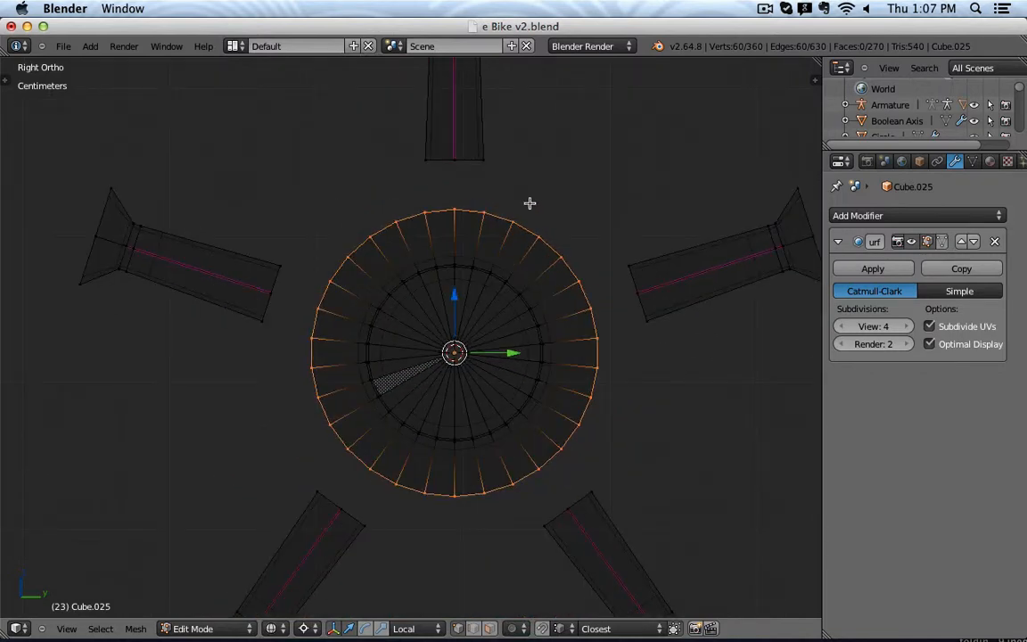
pyautogui.press('s')
pyautogui.press('x')
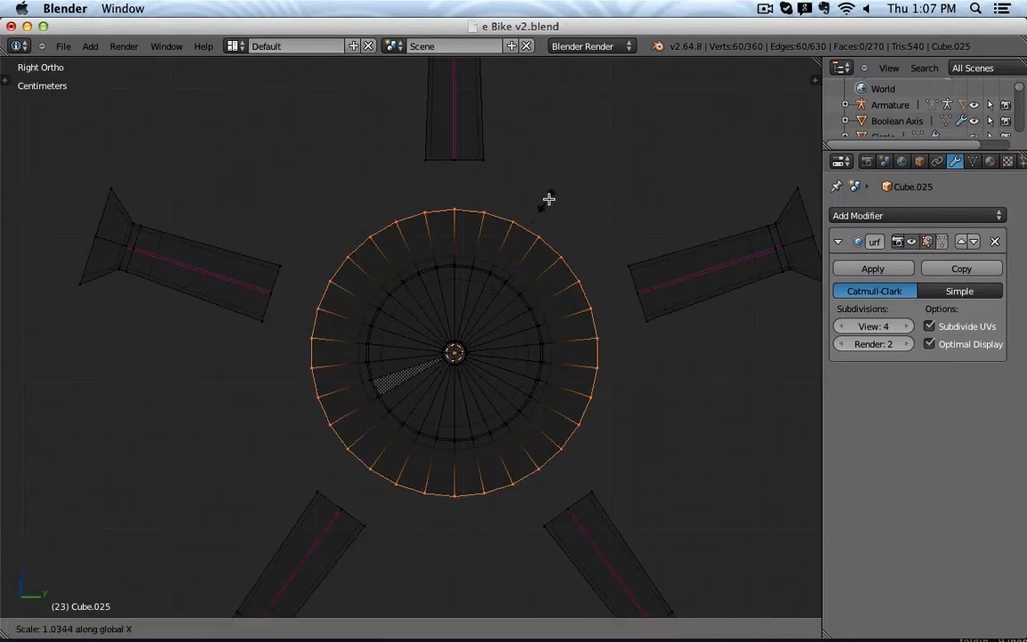
pyautogui.rightClick(555, 196)
# Scale the new outer rim loops by about 1.05 with the global X axis locked.
pyautogui.press('s')
pyautogui.hotkey('shift', 'x')
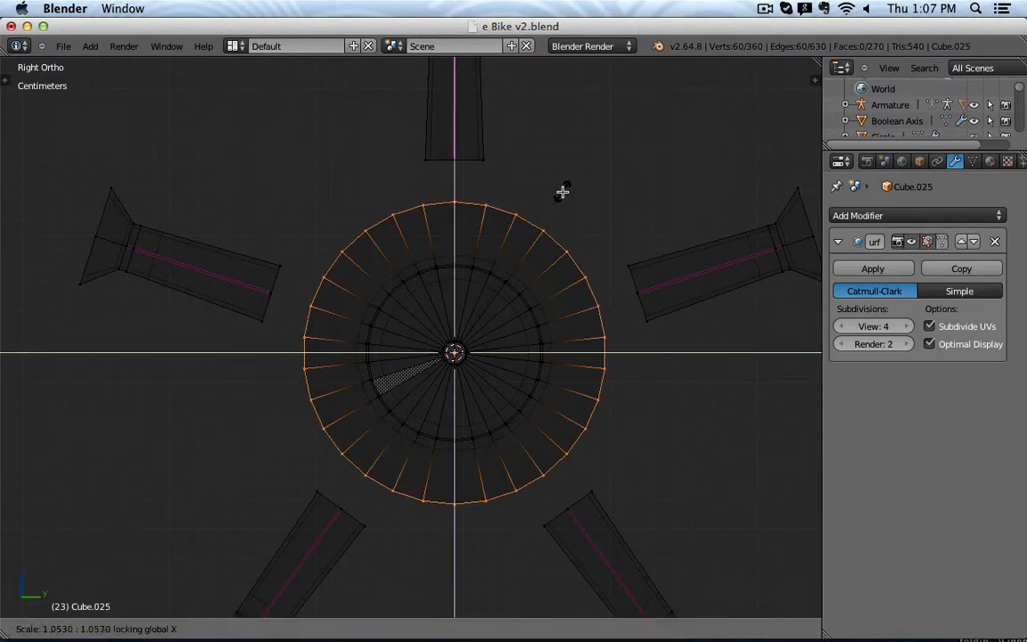
pyautogui.click(563, 192)
# Extrude the outer rim loops again and scale them to 0 along global X so they meet midway between the discs.
pyautogui.moveTo(563, 192); pyautogui.dragTo(526, 218, button='middle')
pyautogui.press('e')
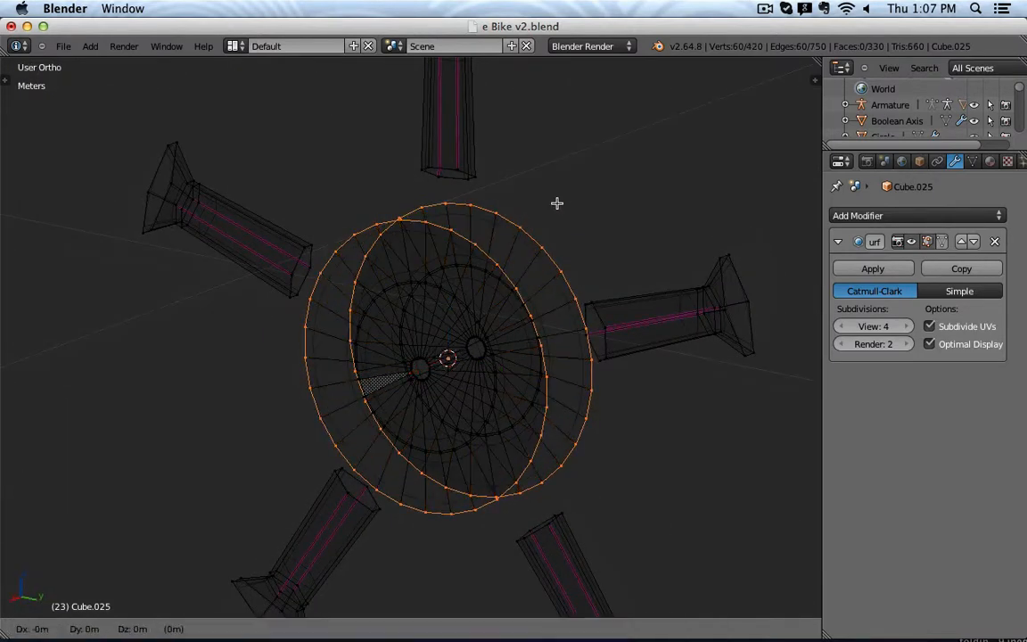
pyautogui.rightClick(557, 203)
pyautogui.press('s')
pyautogui.press('x')
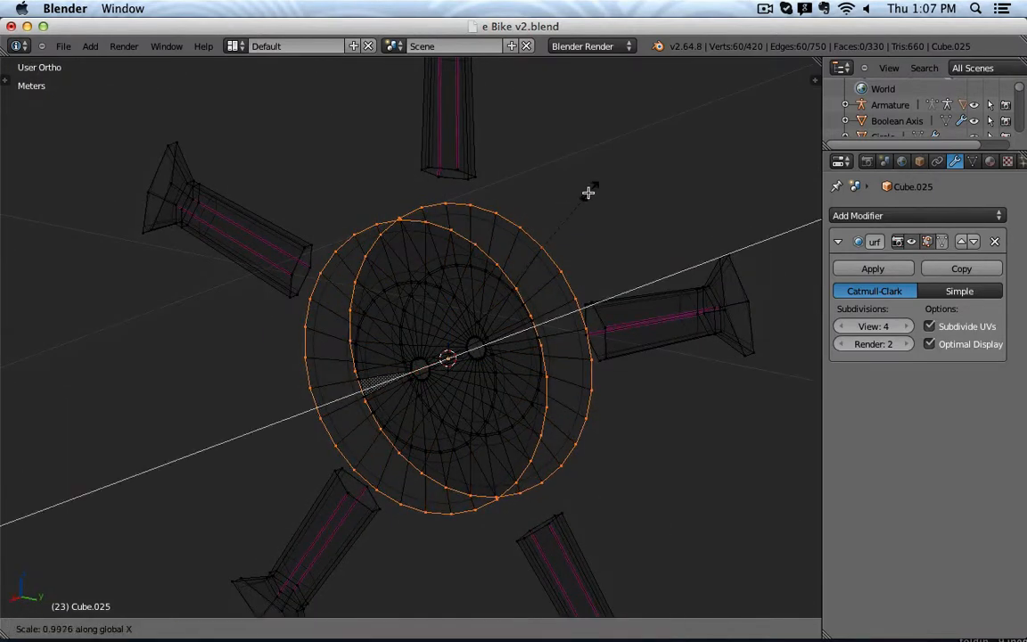
pyautogui.click(494, 291)
pyautogui.press('s')
pyautogui.press('x')
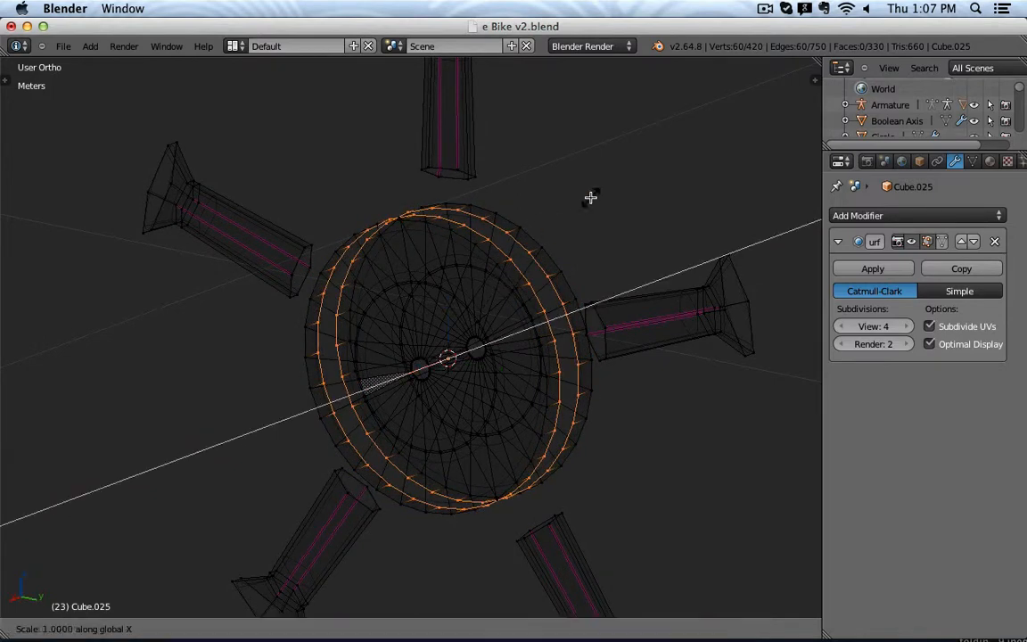
pyautogui.press('0')
pyautogui.press('Return')
# Remove the doubled vertices along the hub's middle seam and recalculate the normals of the whole mesh.
pyautogui.press('w')
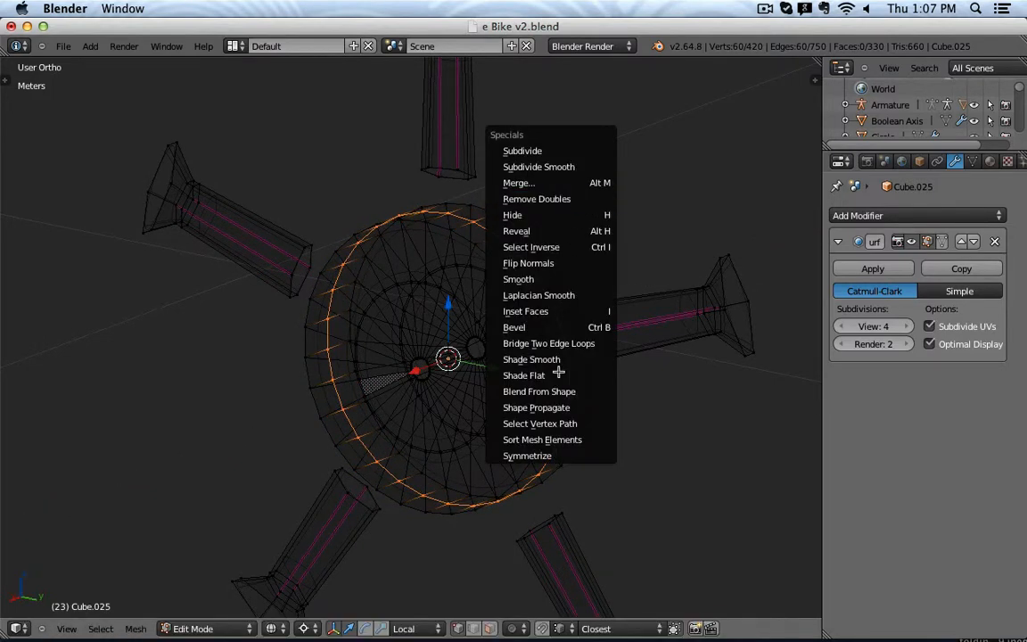
pyautogui.click(571, 199)
pyautogui.press('z')
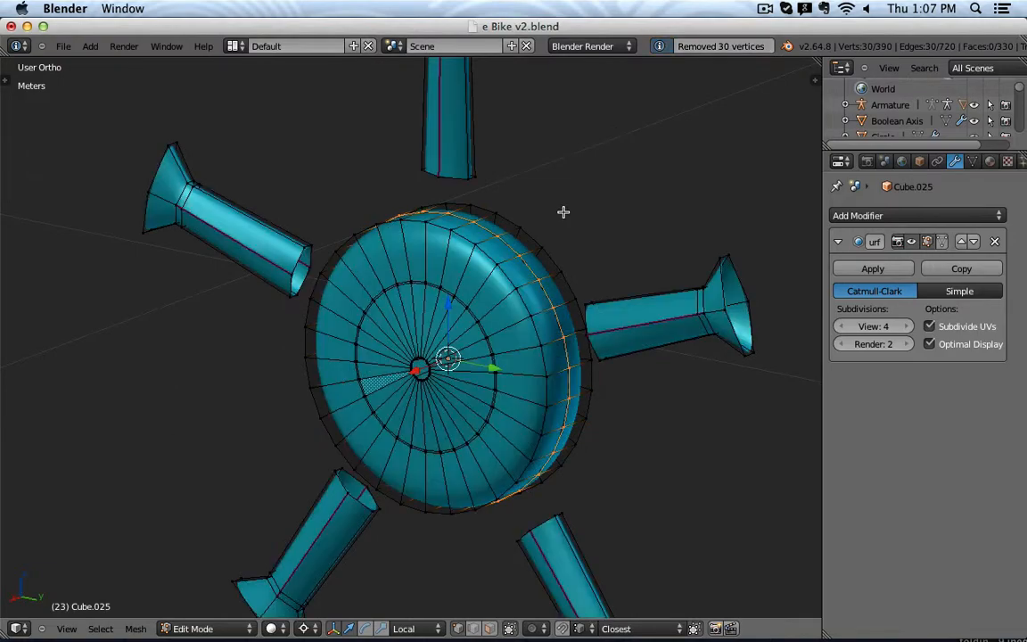
pyautogui.moveTo(562, 212)
pyautogui.mouseDown(button='middle')
pyautogui.moveTo(497, 228)
pyautogui.moveTo(429, 204)
pyautogui.moveTo(451, 216)
pyautogui.moveTo(610, 204)
pyautogui.moveTo(592, 234)
pyautogui.mouseUp(button='middle')
pyautogui.scroll(5, 447, 206)
pyautogui.press('a')
pyautogui.press('a')
pyautogui.hotkey('ctrl', 'n')
pyautogui.press('a')
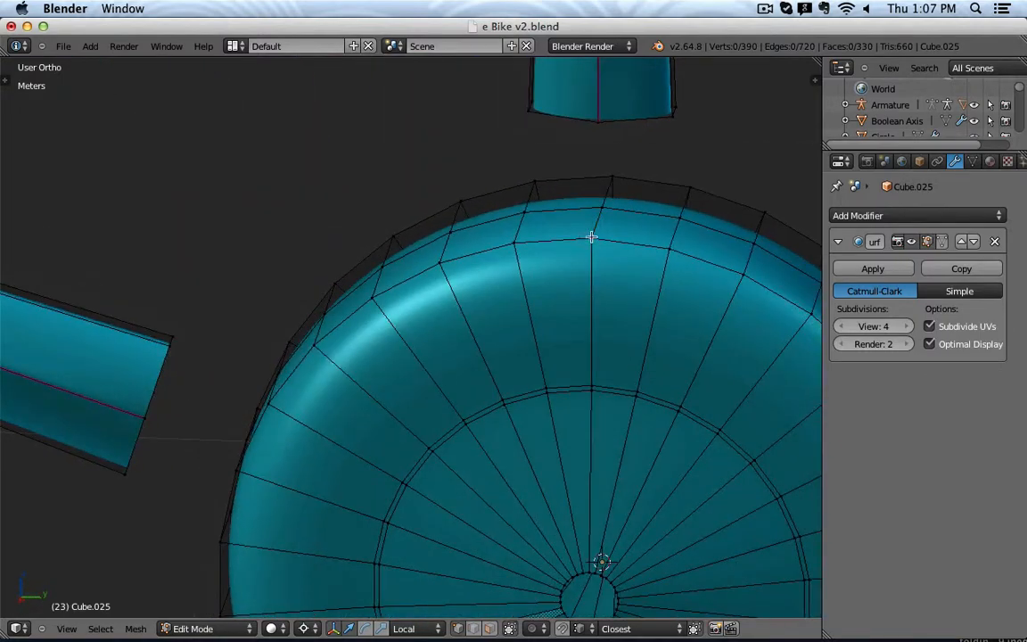
# Delete the edge loop running around the middle of the hub's outer rim.
pyautogui.rightClick(591, 236)
pyautogui.moveTo(596, 135); pyautogui.dragTo(354, 281, button='middle')
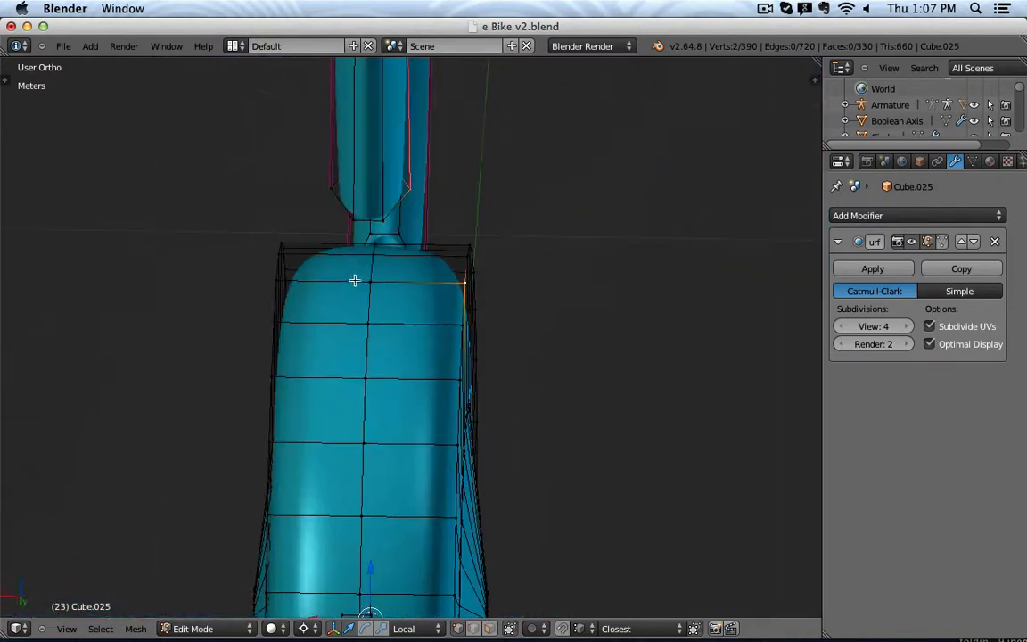
pyautogui.rightClick(358, 221)
pyautogui.keyDown('shift'); pyautogui.rightClick(383, 226); pyautogui.keyUp('shift')
pyautogui.keyDown('shift'); pyautogui.rightClick(370, 324); pyautogui.keyUp('shift')
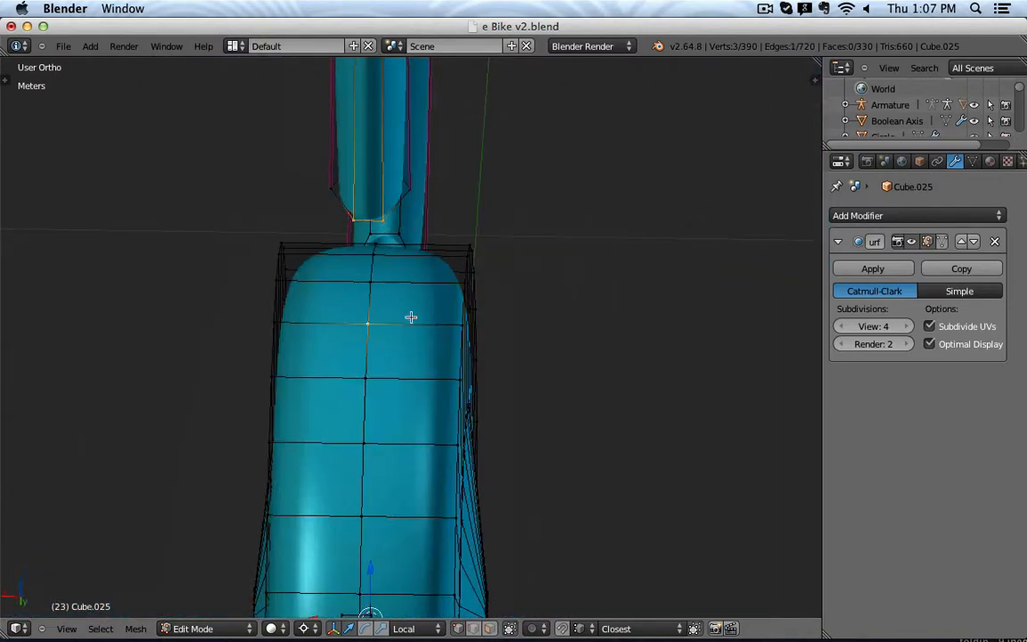
pyautogui.keyDown('ctrl'); pyautogui.keyDown('alt'); pyautogui.rightClick(364, 351); pyautogui.keyUp('alt'); pyautogui.keyUp('ctrl')
pyautogui.press('x')
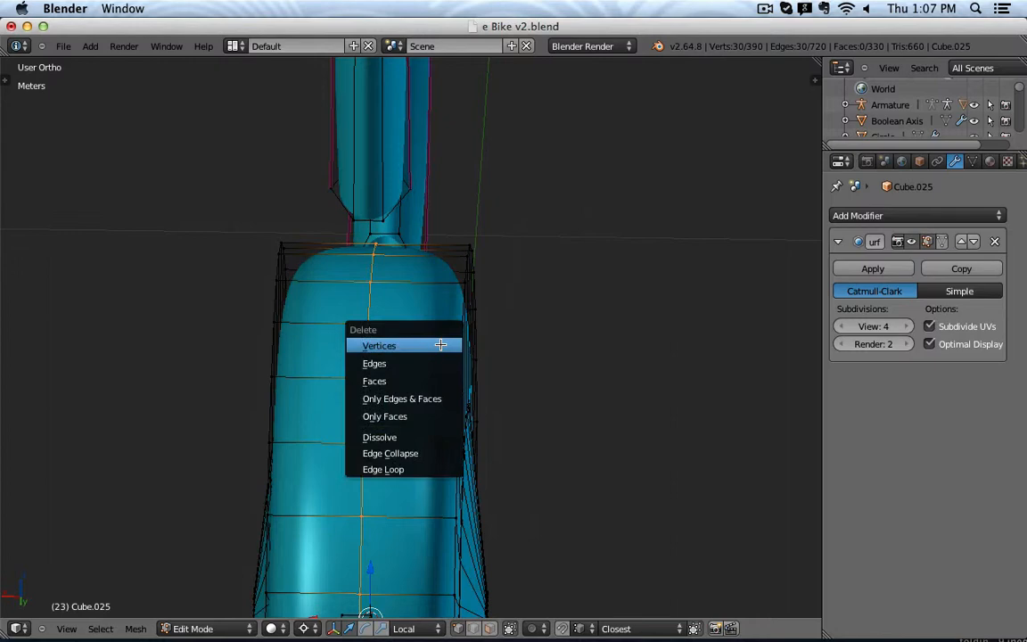
pyautogui.click(450, 449)
# Add a loop cut with 2 cuts around the hub's outer rim, evenly spaced across its width.
pyautogui.hotkey('ctrl', 'r')
pyautogui.scroll(1, 383, 362)
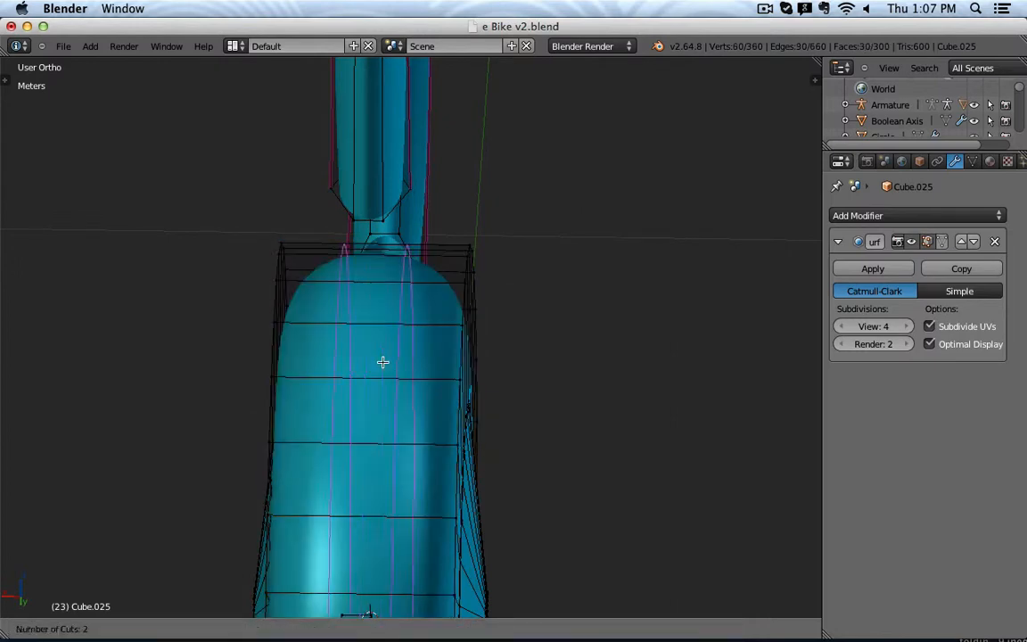
pyautogui.click(382, 362)
pyautogui.scroll(-3, 488, 401)
pyautogui.moveTo(484, 398); pyautogui.dragTo(536, 416, button='middle')
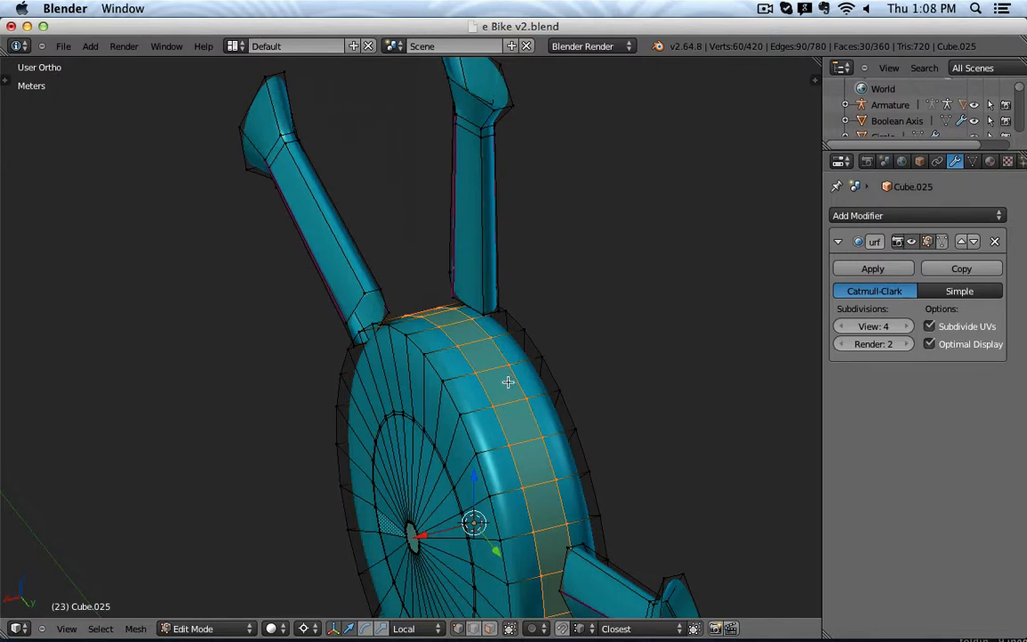
# Scale the two middle edge loops of the hub's outer rim outward to about 1.12, excluding the global X axis.
pyautogui.scroll(4, 459, 331)
pyautogui.moveTo(508, 381); pyautogui.dragTo(553, 360, button='middle')
pyautogui.rightClick(448, 316)
pyautogui.keyDown('shift'); pyautogui.rightClick(428, 430); pyautogui.keyUp('shift')
pyautogui.scroll(-2, 552, 363)
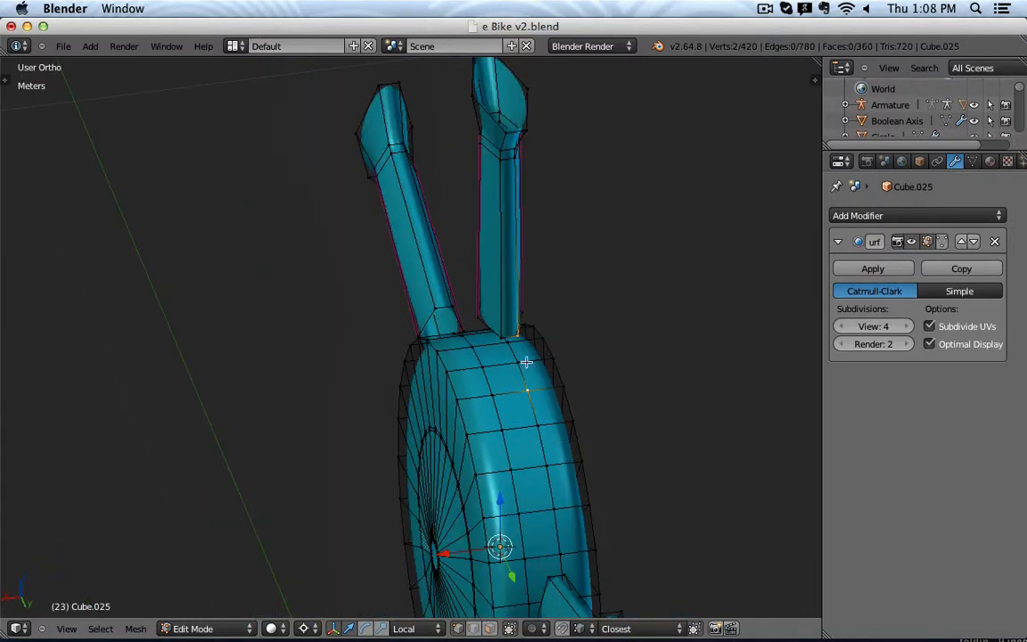
pyautogui.keyDown('alt'); pyautogui.rightClick(527, 372); pyautogui.keyUp('alt')
pyautogui.keyDown('alt'); pyautogui.keyDown('shift'); pyautogui.rightClick(531, 404); pyautogui.keyUp('shift'); pyautogui.keyUp('alt')
pyautogui.press('KP_1')
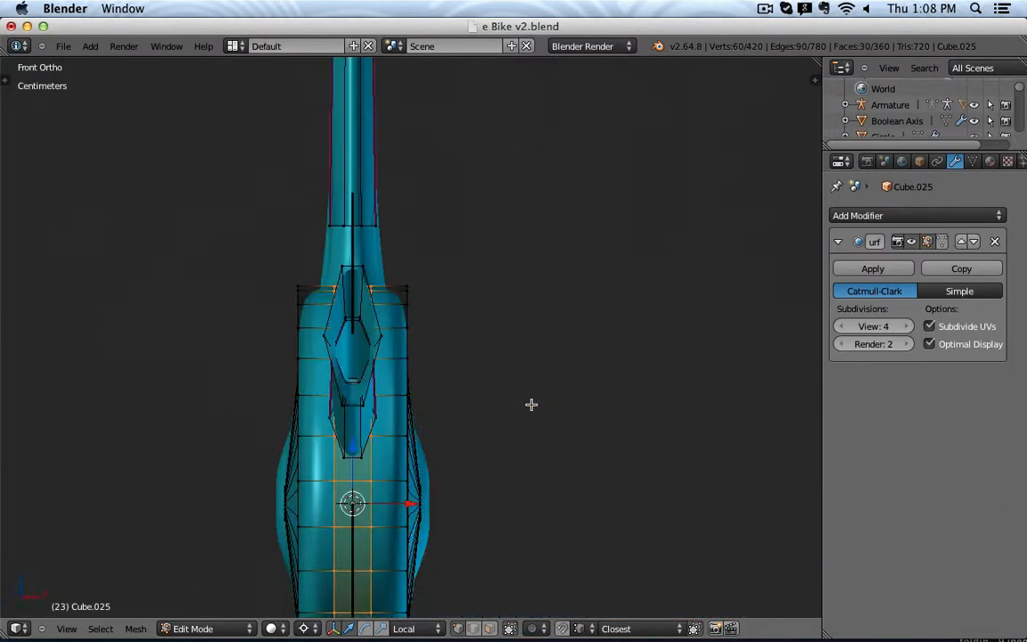
pyautogui.press('KP_3')
pyautogui.press('z')
pyautogui.scroll(-2, 615, 278)
pyautogui.keyDown('shift'); pyautogui.moveTo(621, 281); pyautogui.dragTo(576, 234, button='middle'); pyautogui.keyUp('shift')
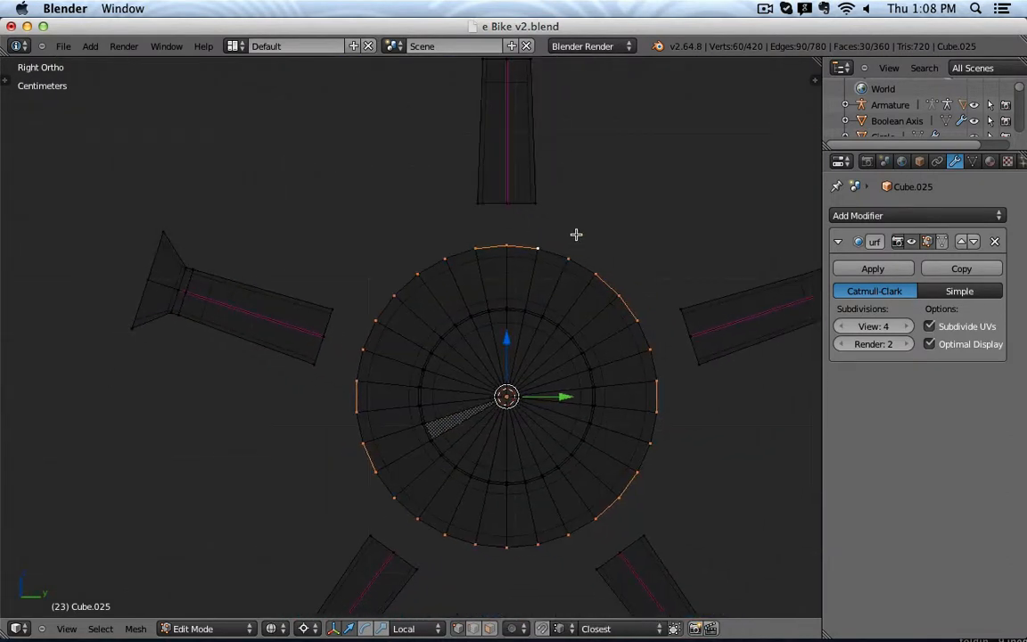
pyautogui.press('s')
pyautogui.hotkey('shift', 'x')
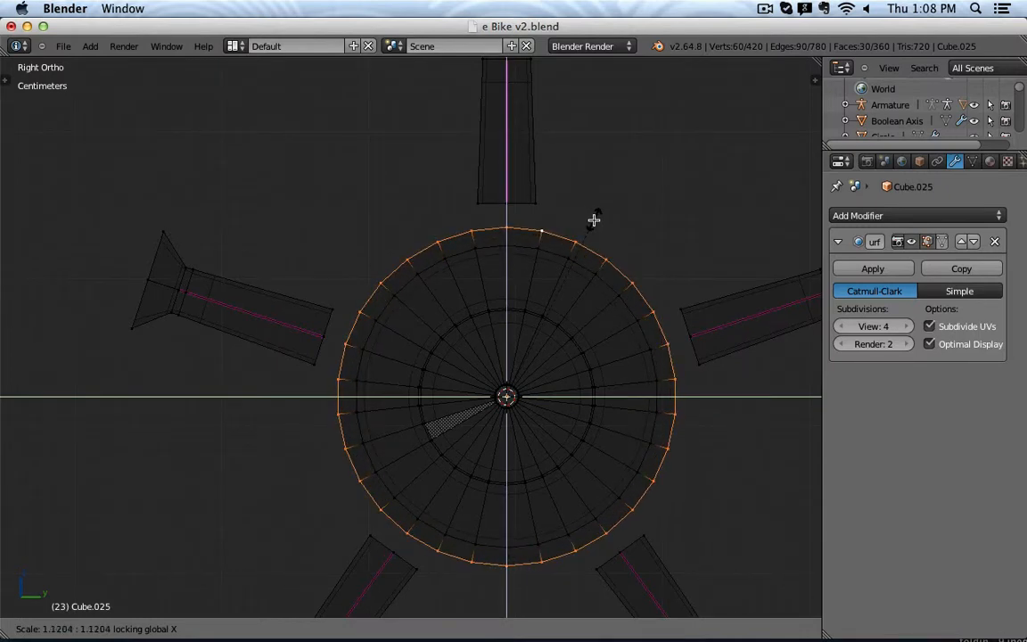
pyautogui.click(594, 220)
# Delete the two neighbouring faces in the rim's middle band directly below the top spoke.
pyautogui.moveTo(651, 208); pyautogui.dragTo(560, 232, button='middle')
pyautogui.press('z')
pyautogui.moveTo(624, 223)
pyautogui.mouseDown(button='middle')
pyautogui.moveTo(434, 225)
pyautogui.moveTo(442, 195)
pyautogui.mouseUp(button='middle')
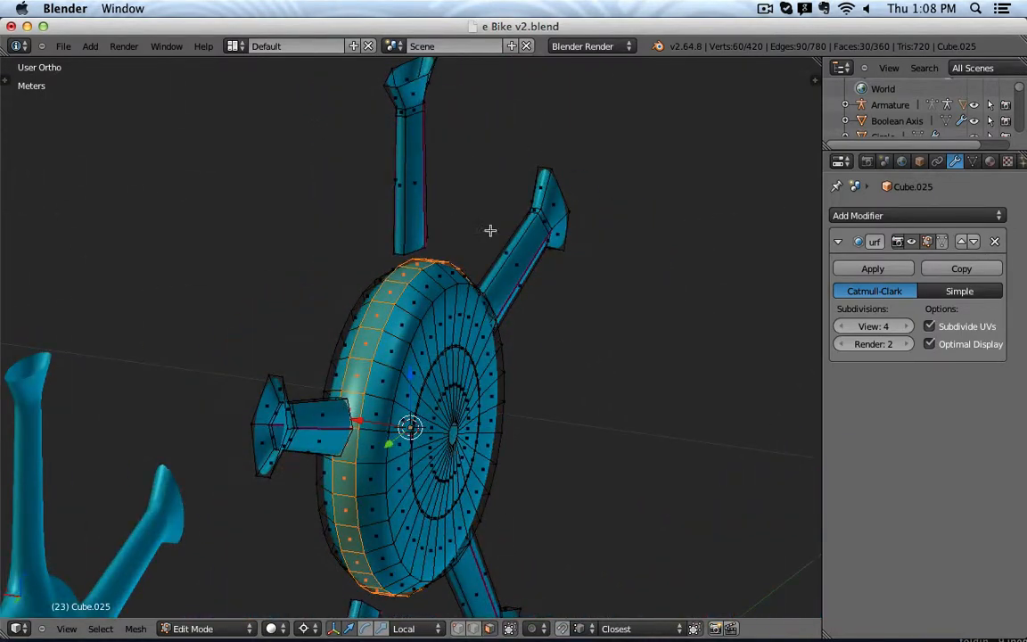
pyautogui.moveTo(488, 229); pyautogui.dragTo(374, 222, button='middle')
pyautogui.scroll(5, 356, 258)
pyautogui.rightClick(290, 361)
pyautogui.keyDown('shift'); pyautogui.rightClick(332, 337); pyautogui.keyUp('shift')
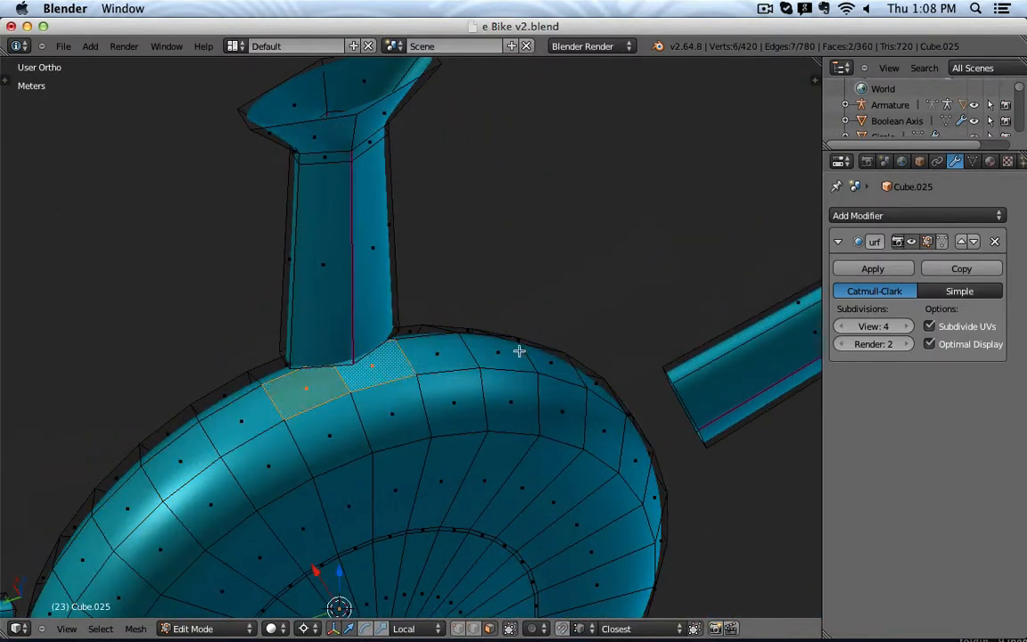
pyautogui.moveTo(467, 315); pyautogui.dragTo(495, 305, button='middle')
pyautogui.press('x')
pyautogui.click(477, 218)
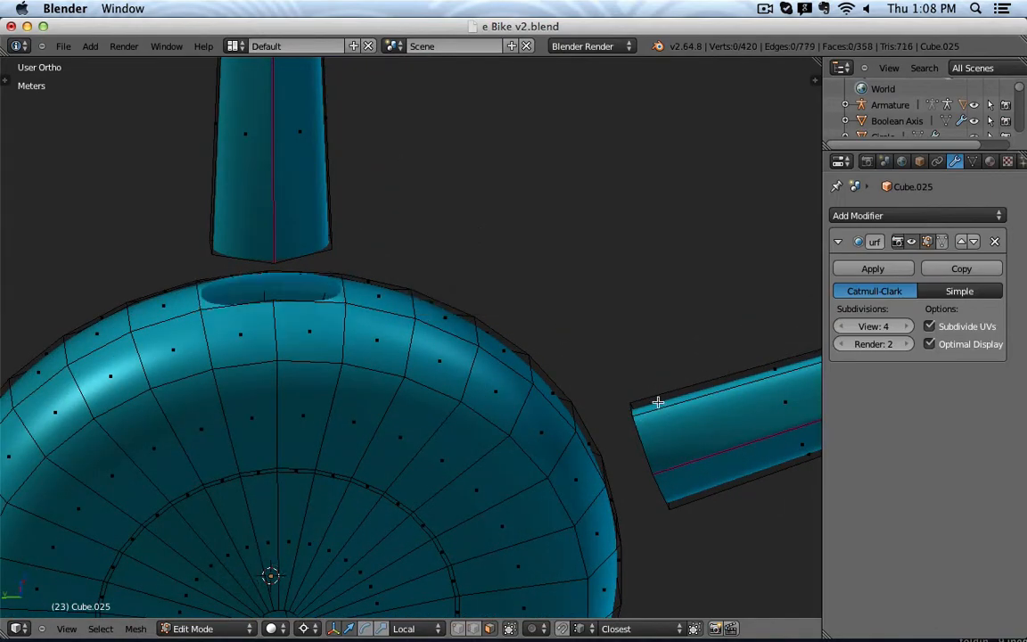
# Delete the two middle-band rim faces opposite the end of the upper-right spoke.
pyautogui.moveTo(626, 507); pyautogui.dragTo(505, 411, button='middle')
pyautogui.rightClick(505, 411)
pyautogui.keyDown('shift'); pyautogui.rightClick(517, 475); pyautogui.keyUp('shift')
pyautogui.press('x')
pyautogui.click(517, 467)
# Delete the two middle-band rim faces opposite the end of the lower-right spoke.
pyautogui.scroll(-3, 517, 466)
pyautogui.moveTo(517, 465); pyautogui.dragTo(442, 506, button='middle')
pyautogui.rightClick(445, 487)
pyautogui.keyDown('shift'); pyautogui.rightClick(474, 470); pyautogui.keyUp('shift')
pyautogui.press('x')
pyautogui.click(475, 470)
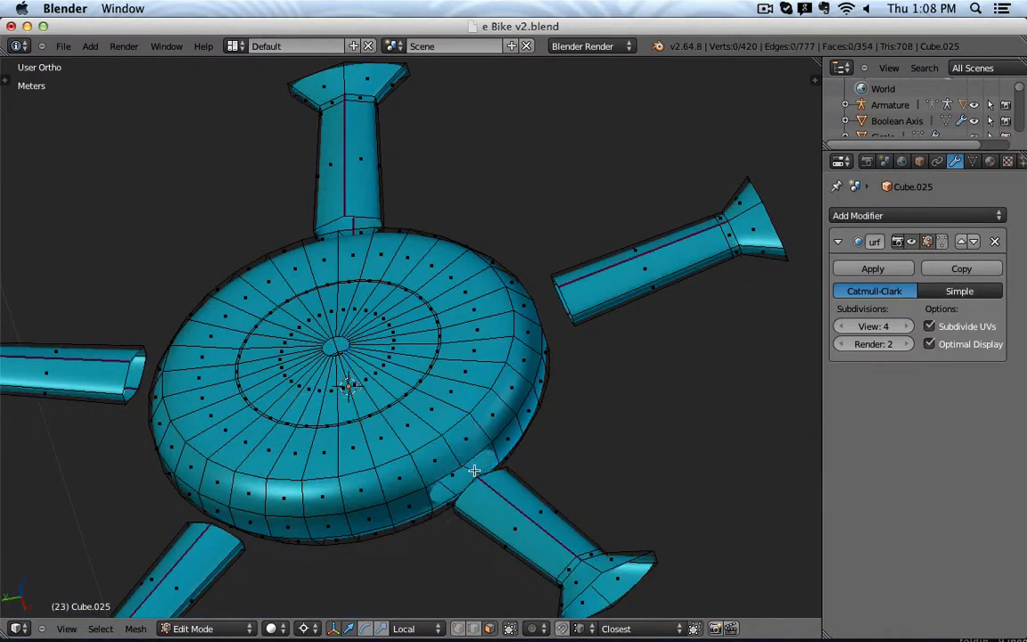
# Delete the two middle-band rim faces opposite the end of the lower-left spoke.
pyautogui.rightClick(462, 476)
pyautogui.rightClick(263, 522)
pyautogui.press('x')
pyautogui.click(222, 515)
# Delete the two middle-band rim faces opposite the end of the upper-left spoke.
pyautogui.moveTo(222, 515); pyautogui.dragTo(282, 379, button='middle')
pyautogui.rightClick(285, 415)
pyautogui.keyDown('shift'); pyautogui.rightClick(292, 384); pyautogui.keyUp('shift')
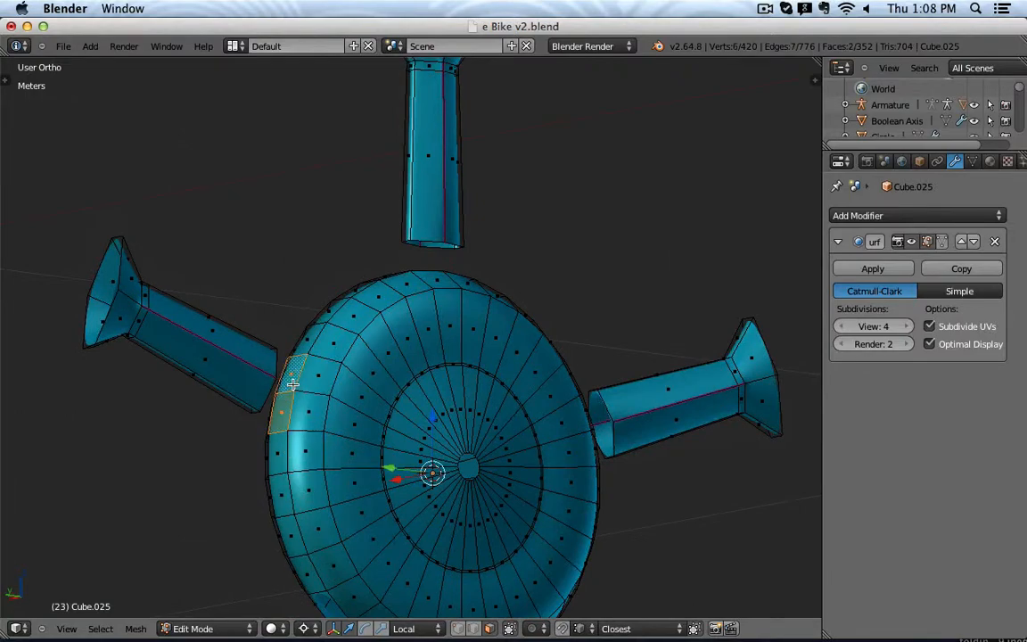
pyautogui.press('x')
pyautogui.click(292, 385)
# Switch the mesh selection mode from faces to edges.
pyautogui.scroll(-3, 295, 388)
pyautogui.press('z')
pyautogui.moveTo(329, 418); pyautogui.dragTo(475, 403, button='middle')
pyautogui.press('z')
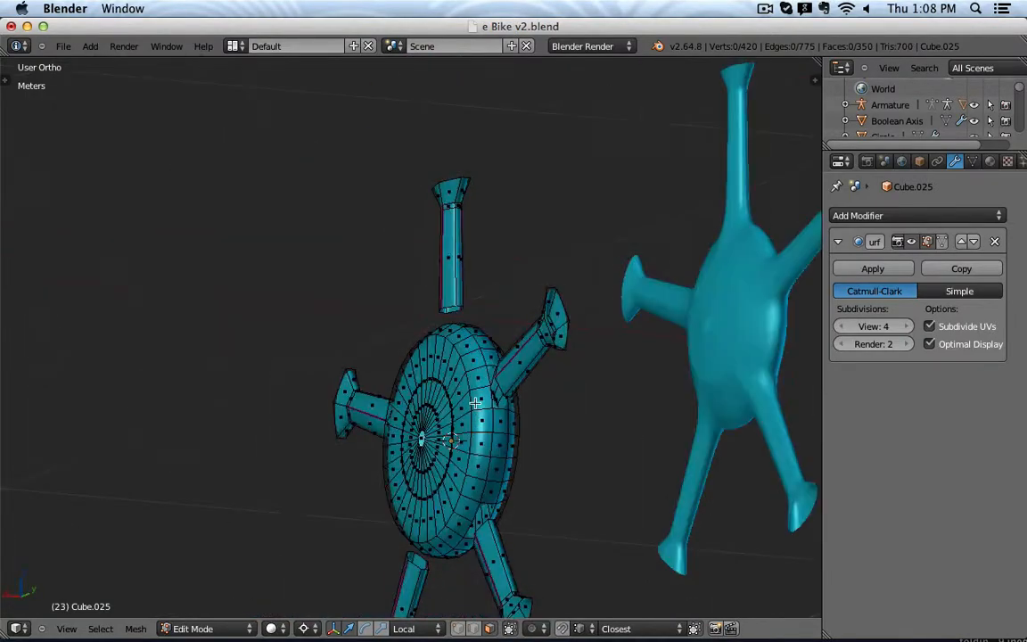
pyautogui.click(474, 628)
pyautogui.moveTo(429, 296); pyautogui.dragTo(493, 369, button='middle')
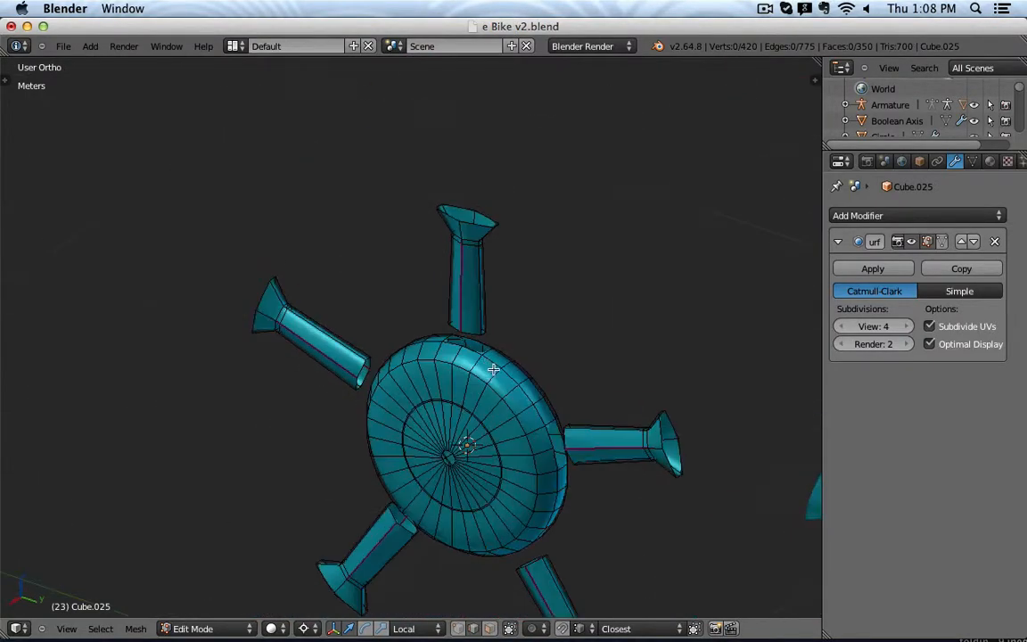
# Try to bridge the top spoke's open end loop directly with the loop around the rim opening below it.
pyautogui.scroll(5, 493, 369)
pyautogui.keyDown('alt'); pyautogui.rightClick(458, 344); pyautogui.keyUp('alt')
pyautogui.keyDown('alt'); pyautogui.keyDown('shift'); pyautogui.rightClick(461, 301); pyautogui.keyUp('shift'); pyautogui.keyUp('alt')
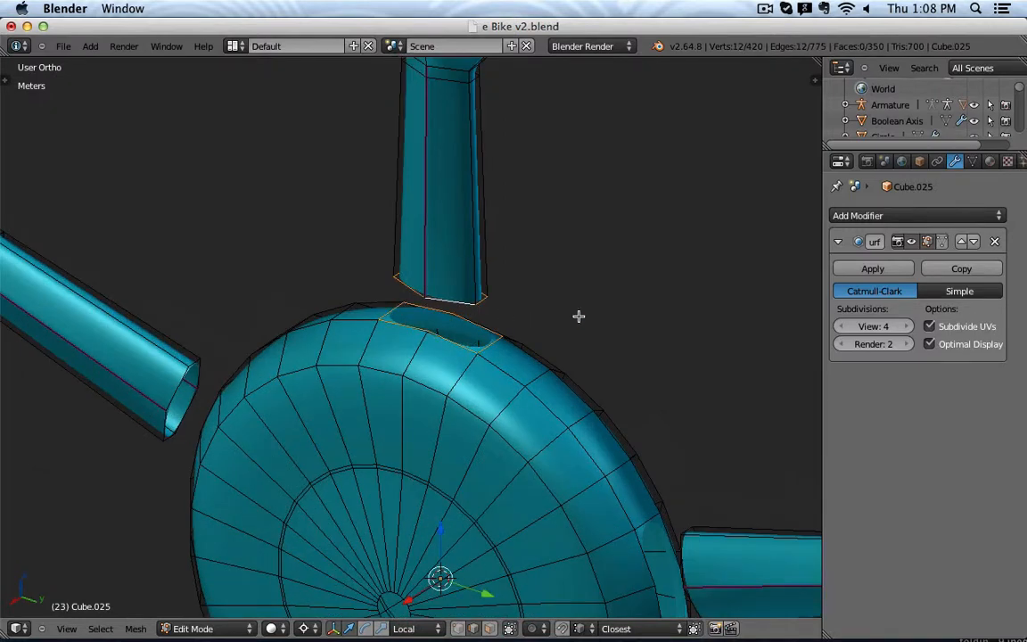
pyautogui.press('space')
pyautogui.press('Return')
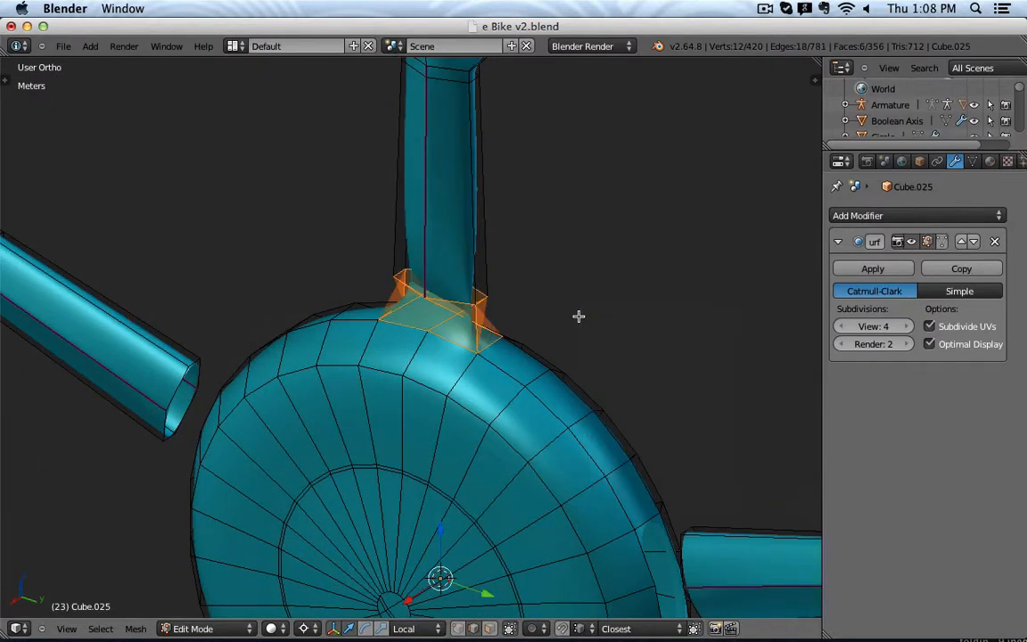
pyautogui.scroll(4, 476, 301)
pyautogui.hotkey('ctrl', 'z')
# Fill one face between matching edges of the top spoke and its rim opening, and bridge the remaining open edges with Bridge Two Edge Loops.
pyautogui.rightClick(510, 382)
pyautogui.keyDown('shift'); pyautogui.rightClick(493, 309); pyautogui.keyUp('shift')
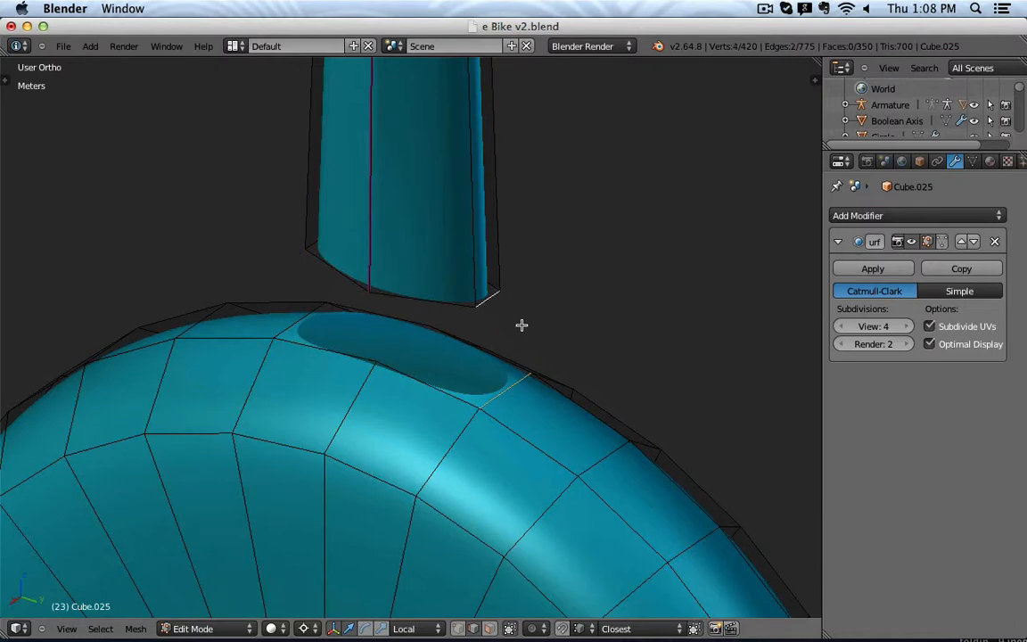
pyautogui.press('f')
pyautogui.keyDown('alt'); pyautogui.rightClick(437, 389); pyautogui.keyUp('alt')
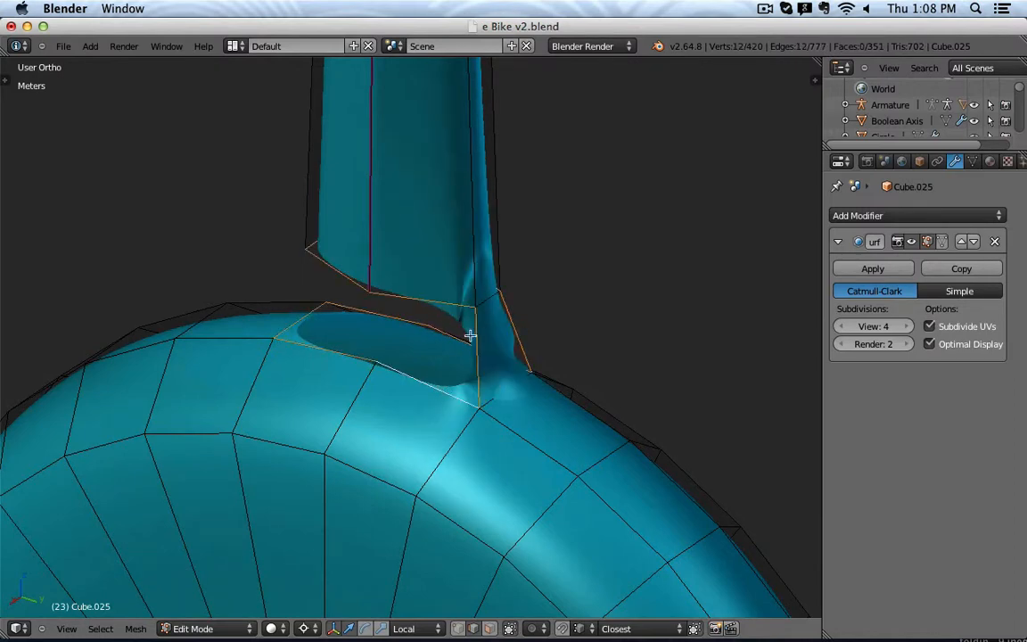
pyautogui.moveTo(518, 338); pyautogui.dragTo(422, 349, button='middle')
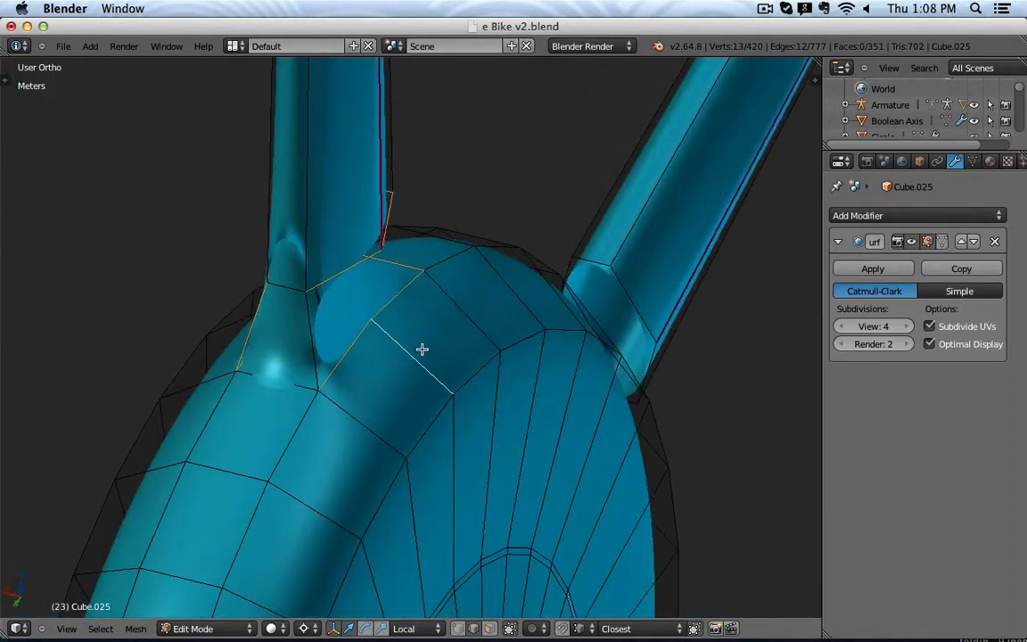
pyautogui.keyDown('shift'); pyautogui.rightClick(422, 349); pyautogui.keyUp('shift')
pyautogui.keyDown('shift'); pyautogui.moveTo(346, 347); pyautogui.dragTo(387, 344, button='middle'); pyautogui.keyUp('shift')
pyautogui.keyDown('shift'); pyautogui.rightClick(292, 325); pyautogui.keyUp('shift')
pyautogui.press('space')
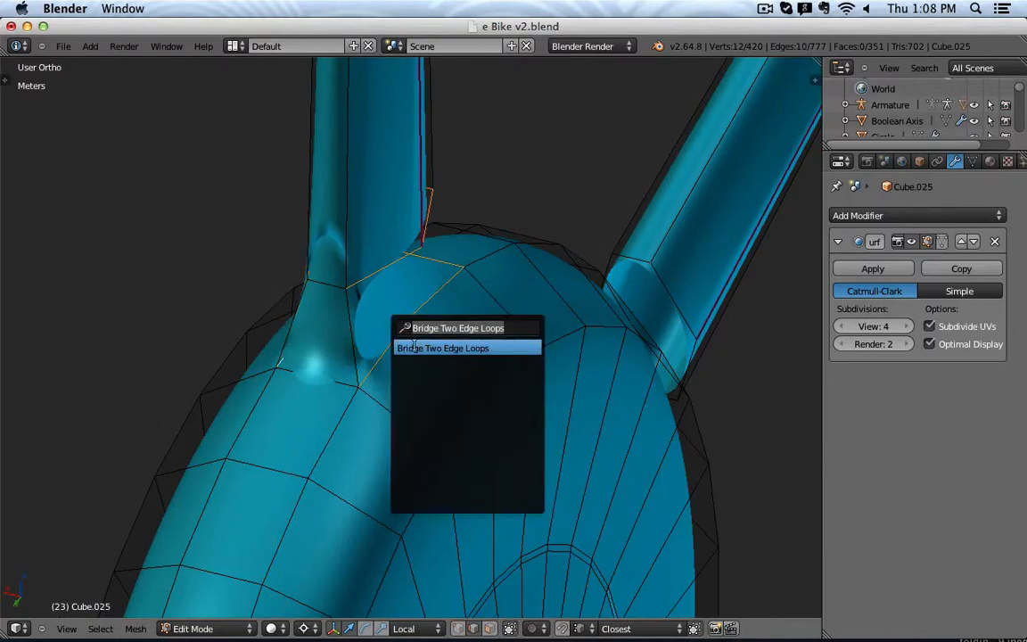
pyautogui.click(416, 347)
# Fill a face between the upper-right spoke's short end edge and the matching edge of its rim opening.
pyautogui.moveTo(487, 364); pyautogui.dragTo(337, 337, button='middle')
pyautogui.press('z')
pyautogui.scroll(-3, 530, 338)
pyautogui.moveTo(539, 340)
pyautogui.keyDown('shift'); pyautogui.mouseDown(button='middle')
pyautogui.moveTo(491, 213)
pyautogui.moveTo(386, 125)
pyautogui.mouseUp(button='middle'); pyautogui.keyUp('shift')
pyautogui.moveTo(475, 220); pyautogui.dragTo(603, 310, button='middle')
pyautogui.press('z')
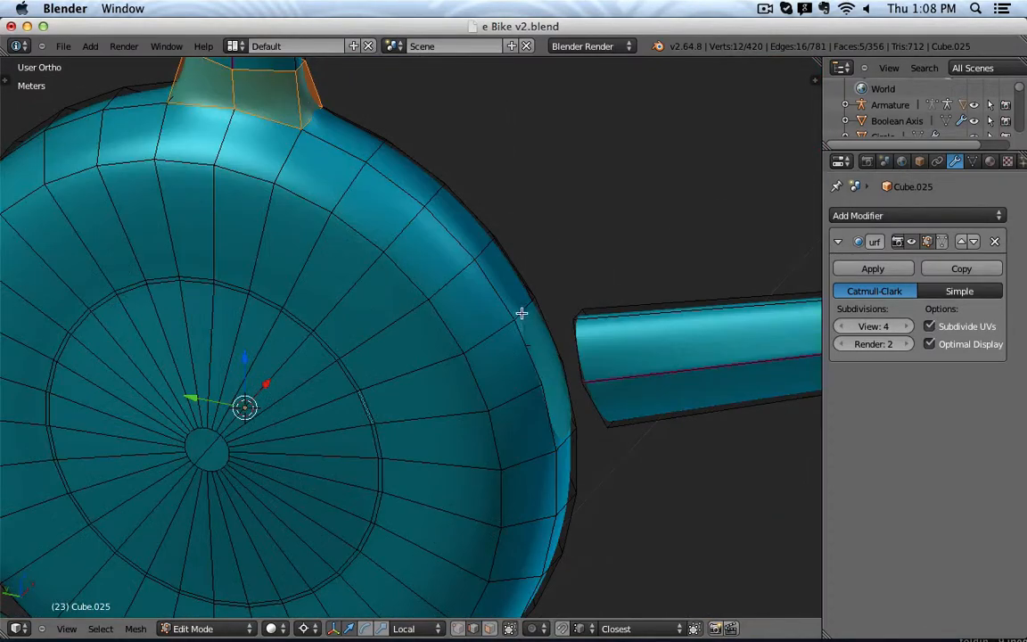
pyautogui.rightClick(522, 313)
pyautogui.moveTo(522, 313); pyautogui.dragTo(572, 317, button='middle')
pyautogui.keyDown('shift'); pyautogui.rightClick(559, 349); pyautogui.keyUp('shift')
pyautogui.scroll(2, 619, 300)
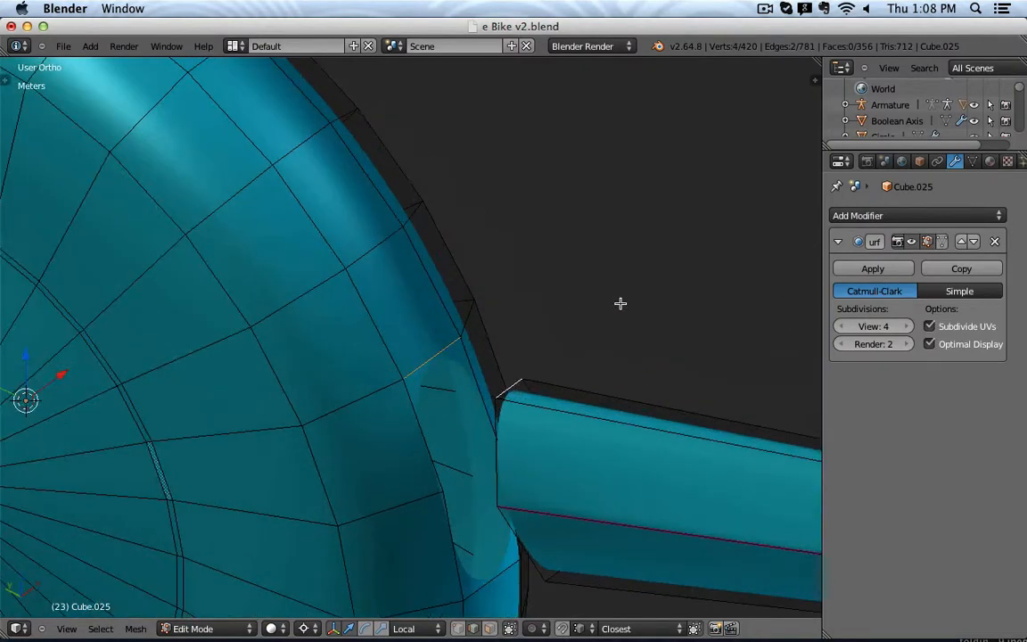
pyautogui.press('f')
# Select the remaining open edges of the upper-right spoke and its rim opening without the new face's sides, and bridge them.
pyautogui.keyDown('alt'); pyautogui.rightClick(421, 438); pyautogui.keyUp('alt')
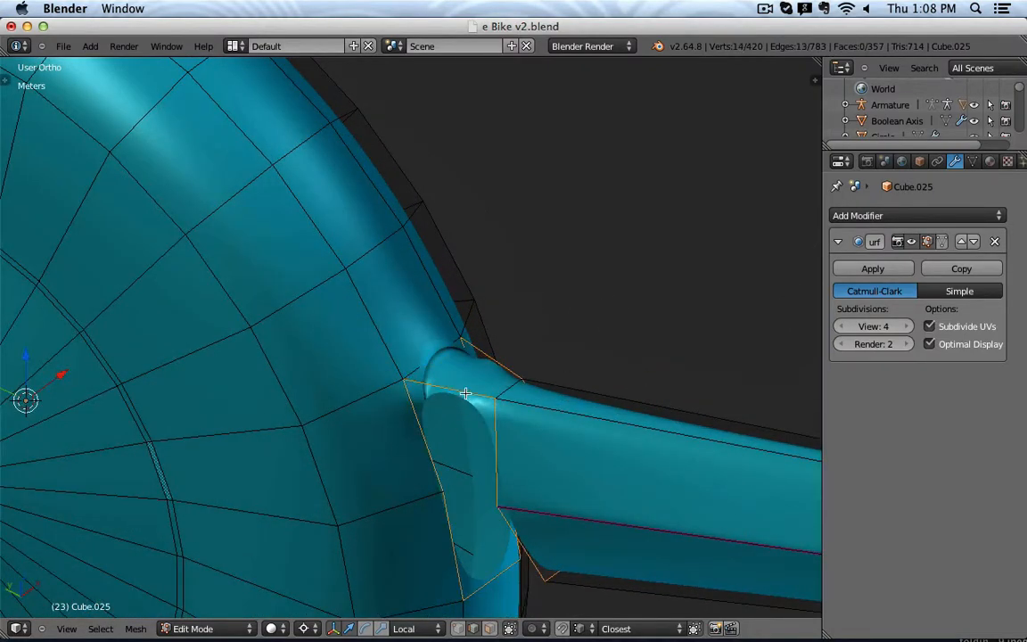
pyautogui.press('z')
pyautogui.keyDown('shift'); pyautogui.rightClick(514, 370); pyautogui.keyUp('shift')
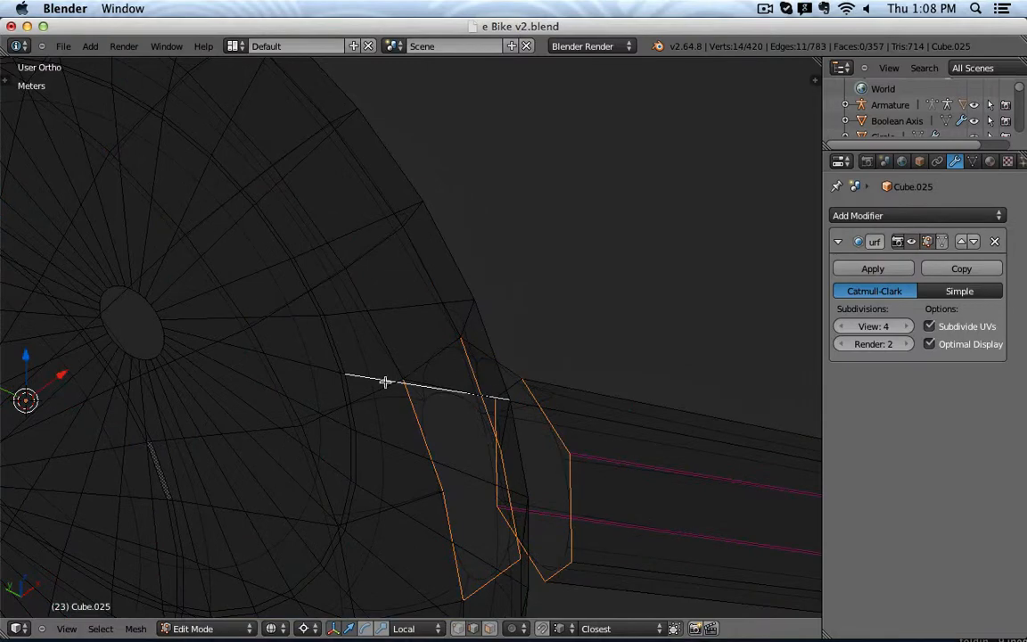
pyautogui.press('c')
pyautogui.middleClick(350, 382)
pyautogui.press('Escape')
pyautogui.press('z')
pyautogui.keyDown('shift'); pyautogui.moveTo(598, 382); pyautogui.dragTo(566, 452, button='middle'); pyautogui.keyUp('shift')
pyautogui.press('space')
pyautogui.press('Return')
# Try to bridge the lower-right spoke's full end loop with the loop around its rim opening.
pyautogui.scroll(-5, 644, 363)
pyautogui.keyDown('alt'); pyautogui.rightClick(463, 429); pyautogui.keyUp('alt')
pyautogui.scroll(5, 545, 431)
pyautogui.press('space')
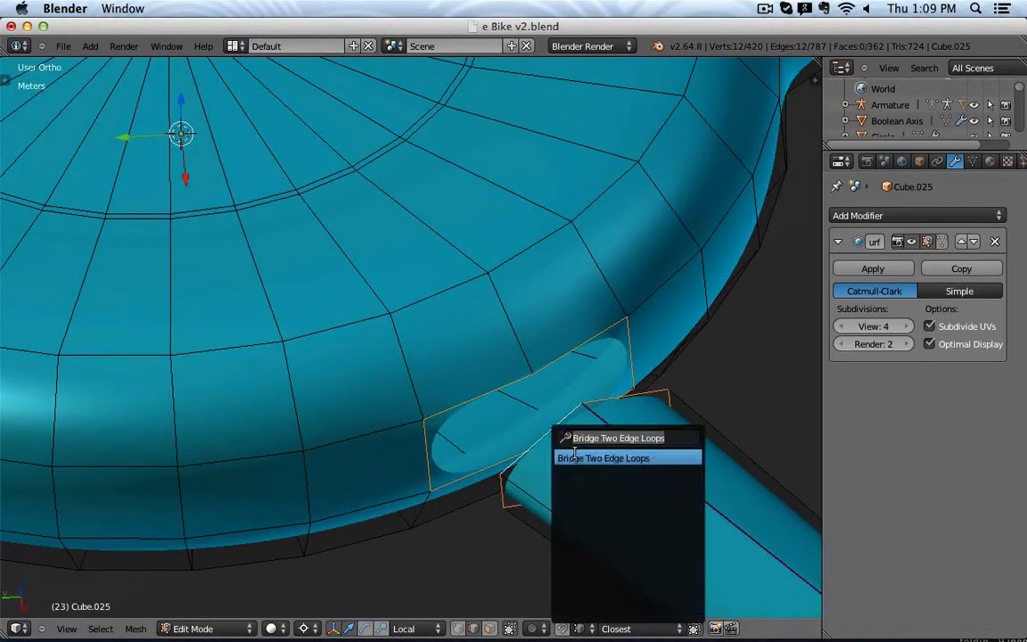
pyautogui.press('Return')
pyautogui.scroll(-3, 578, 454)
pyautogui.hotkey('ctrl', 'z')
pyautogui.scroll(2, 476, 465)
# Fill a face between the short edges of the lower-right spoke and its rim opening, and bridge their remaining open edges.
pyautogui.rightClick(477, 465)
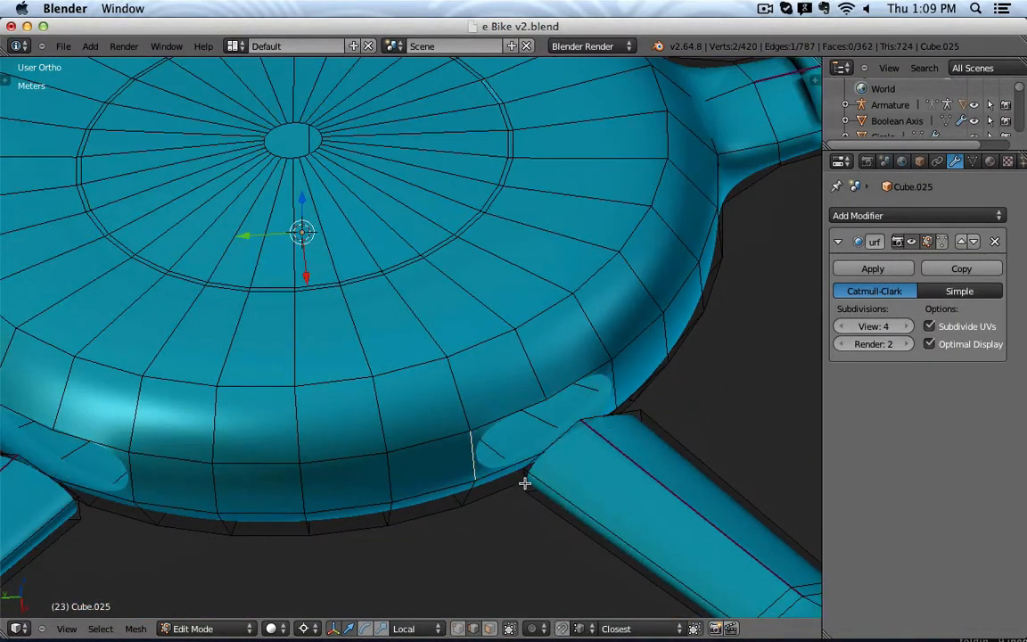
pyautogui.keyDown('shift'); pyautogui.rightClick(525, 483); pyautogui.keyUp('shift')
pyautogui.press('space')
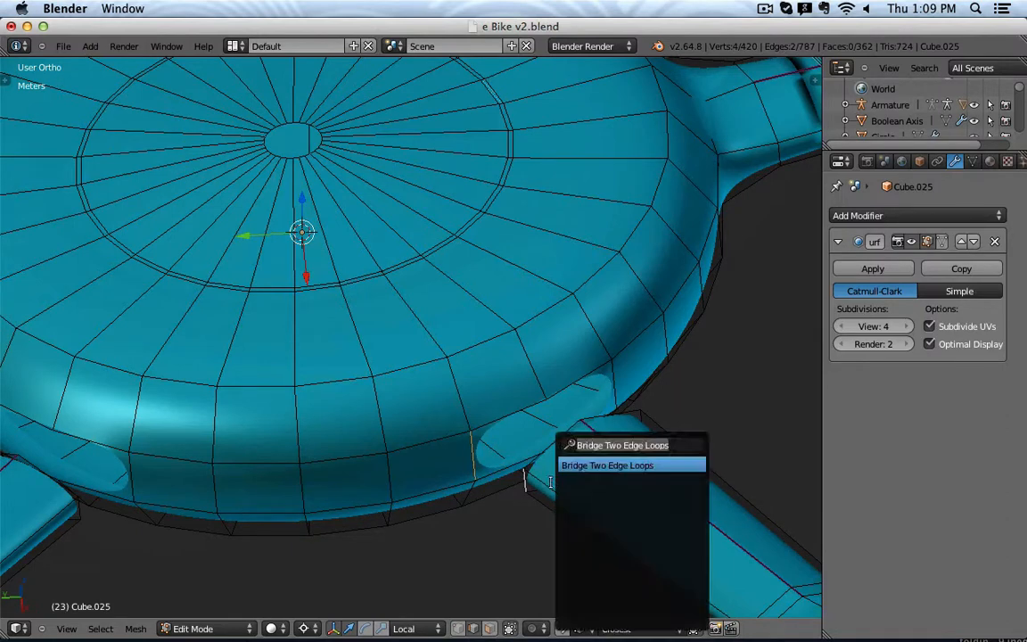
pyautogui.press('Return')
pyautogui.keyDown('alt'); pyautogui.rightClick(518, 431); pyautogui.keyUp('alt')
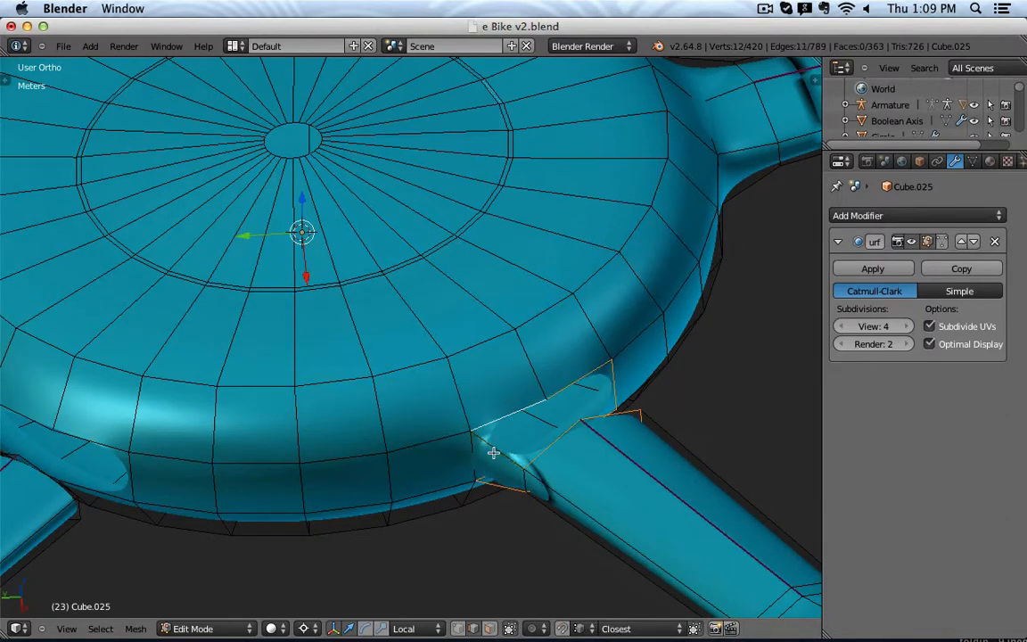
pyautogui.press('space')
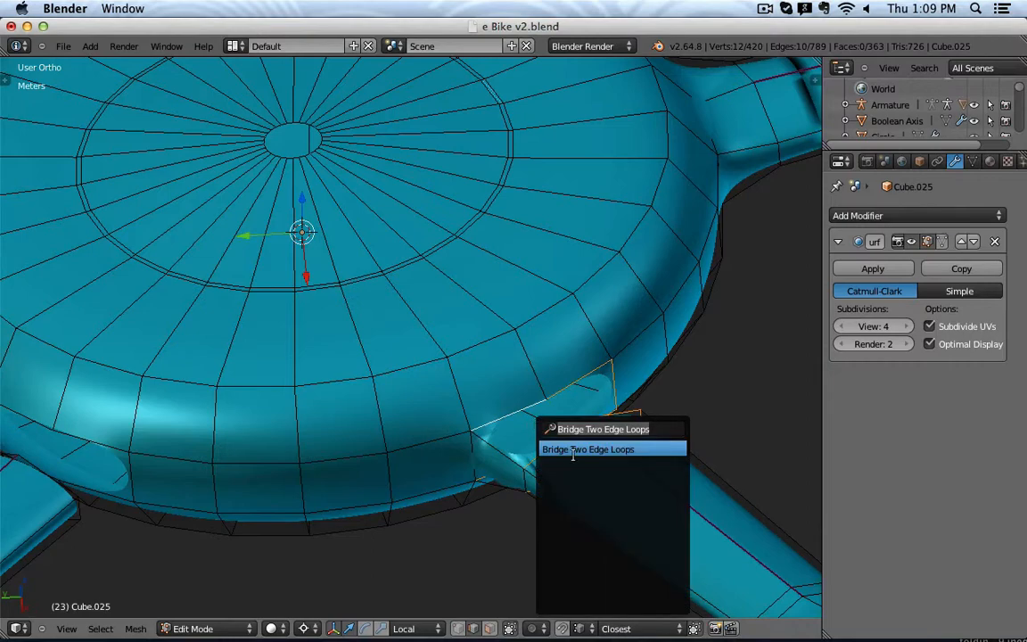
pyautogui.click(573, 452)
# Fill a face between matching long edges of the lower-left spoke and its rim opening, and bridge their remaining open edges.
pyautogui.scroll(-3, 560, 443)
pyautogui.keyDown('shift'); pyautogui.moveTo(308, 371); pyautogui.dragTo(536, 328, button='middle'); pyautogui.keyUp('shift')
pyautogui.scroll(4, 484, 392)
pyautogui.rightClick(489, 376)
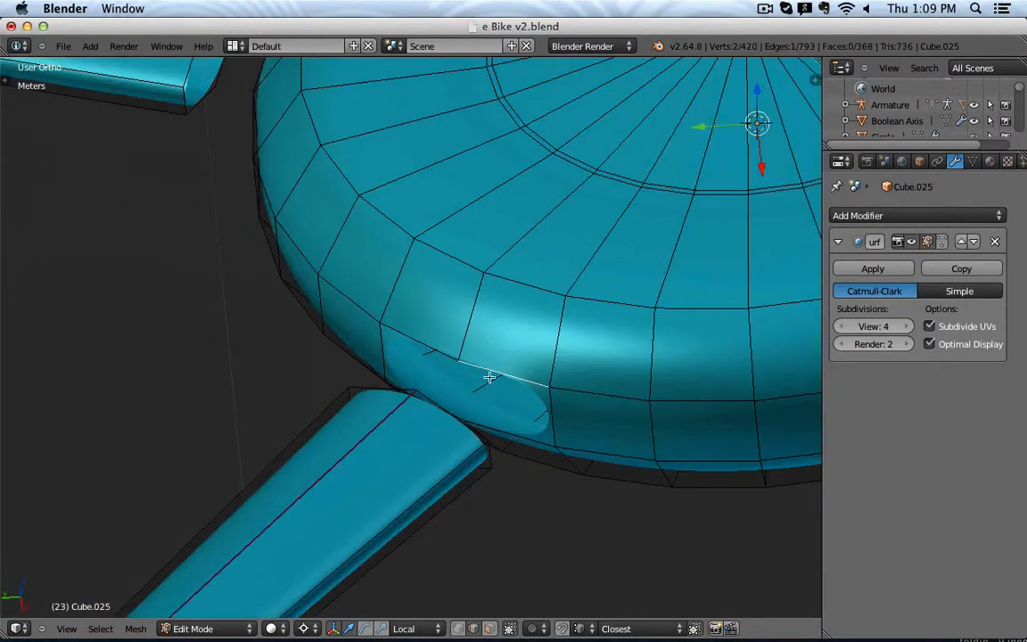
pyautogui.keyDown('shift'); pyautogui.rightClick(440, 405); pyautogui.keyUp('shift')
pyautogui.press('f')
pyautogui.keyDown('alt'); pyautogui.rightClick(508, 419); pyautogui.keyUp('alt')
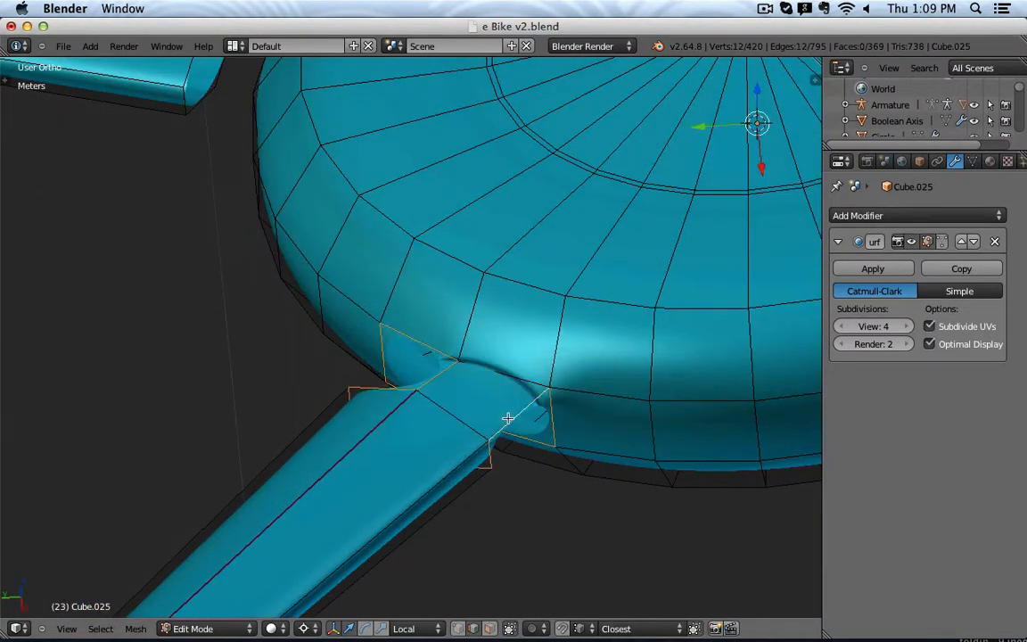
pyautogui.press('space')
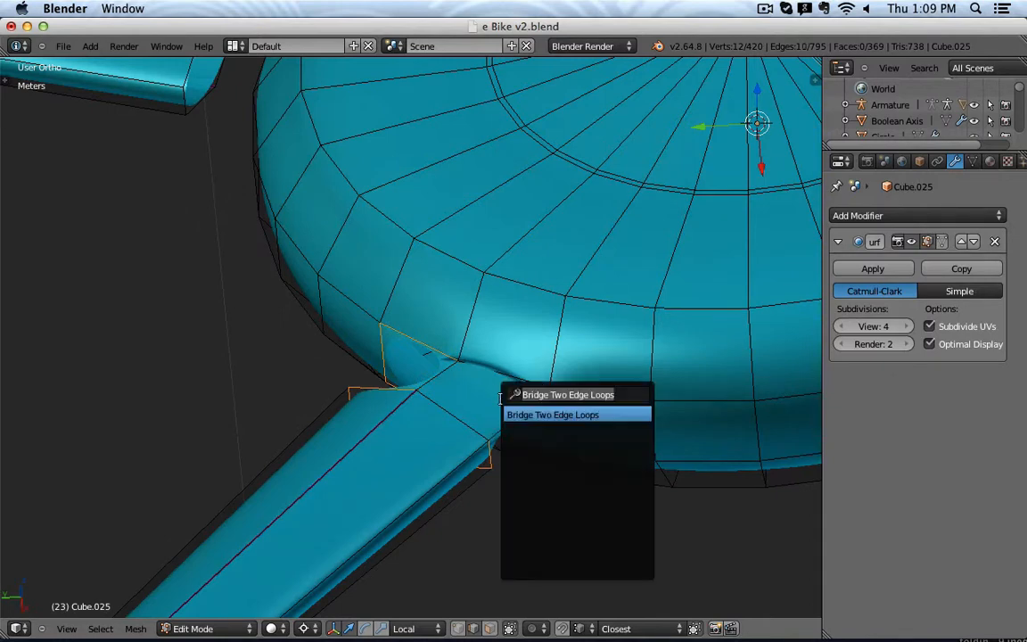
pyautogui.click(520, 410)
# Fill a face between matching long edges of the upper-left spoke and its rim opening, and bridge their remaining open edges.
pyautogui.scroll(-3, 520, 410)
pyautogui.scroll(5, 450, 386)
pyautogui.keyDown('shift'); pyautogui.moveTo(326, 200); pyautogui.dragTo(509, 443, button='middle'); pyautogui.keyUp('shift')
pyautogui.rightClick(477, 413)
pyautogui.keyDown('shift'); pyautogui.rightClick(404, 383); pyautogui.keyUp('shift')
pyautogui.press('space')
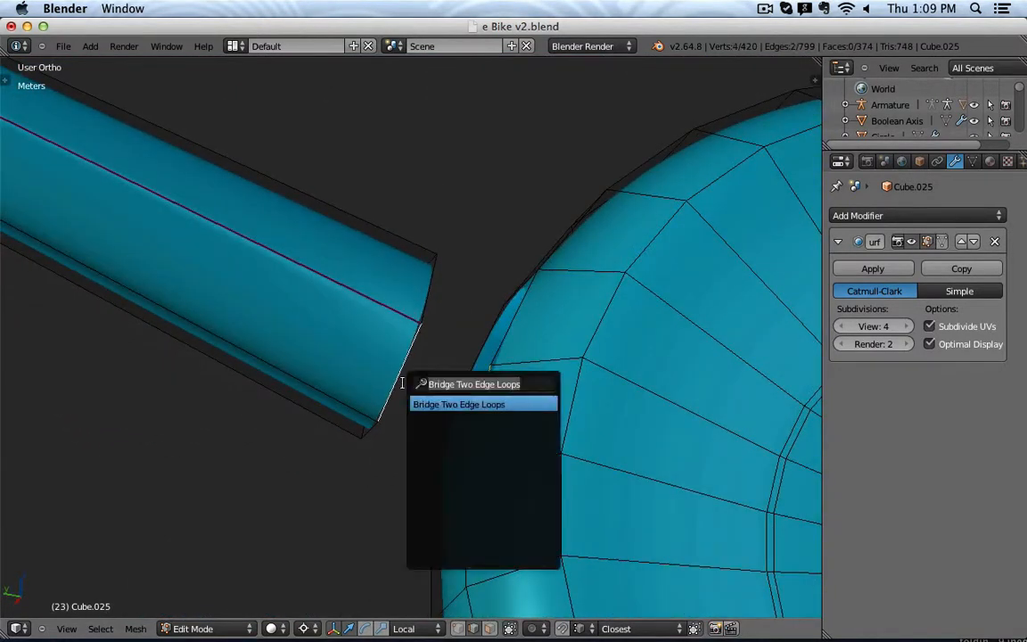
pyautogui.press('f')
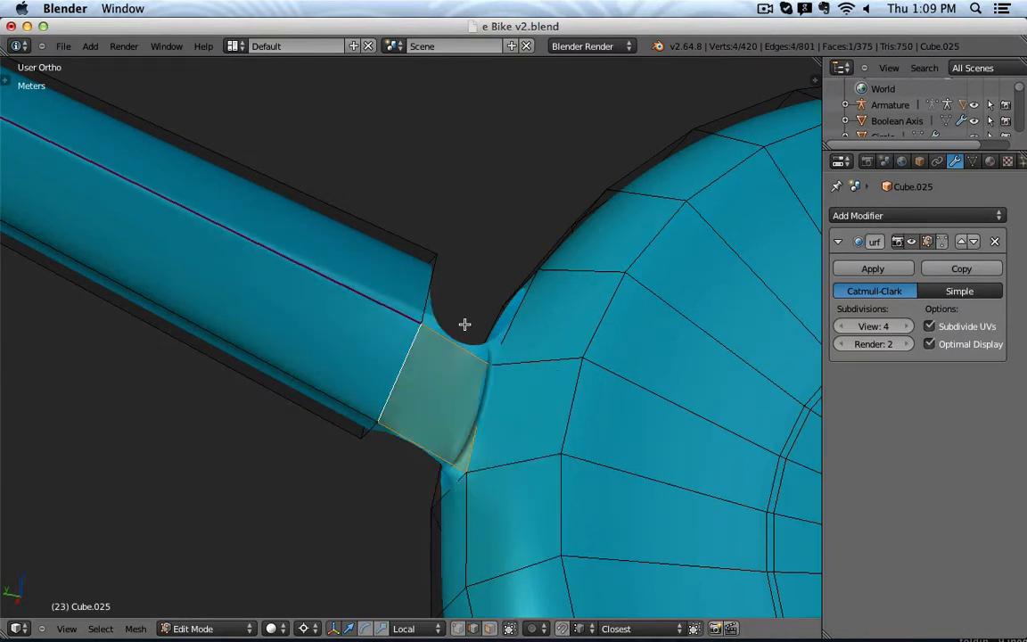
pyautogui.keyDown('alt'); pyautogui.rightClick(457, 337); pyautogui.keyUp('alt')
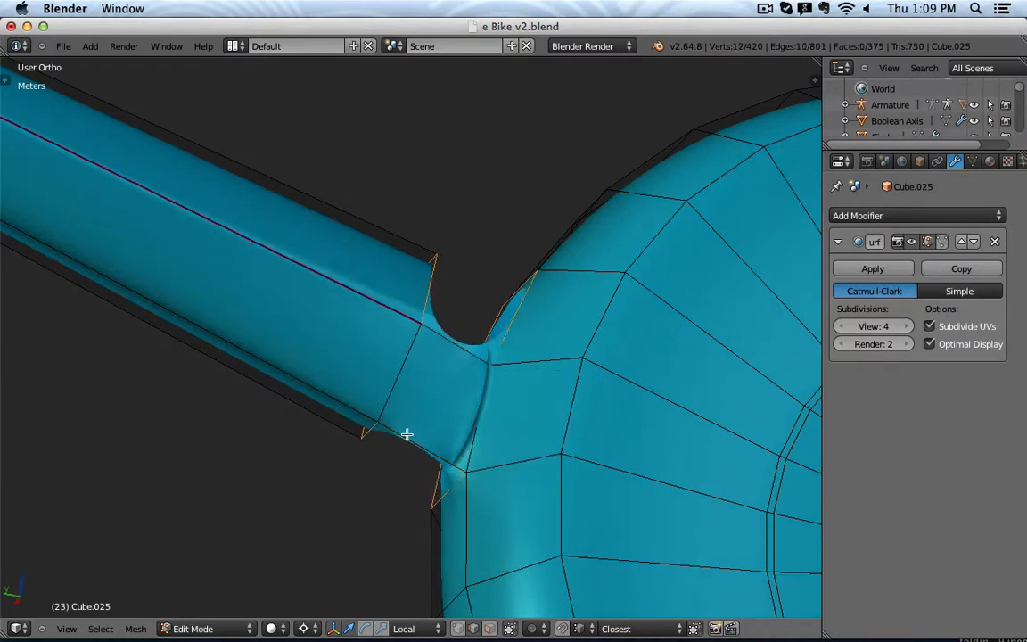
pyautogui.press('space')
pyautogui.press('Return')
# Select the whole mesh, and return to Object Mode with the joined hub shown in the right side view.
pyautogui.press('a')
pyautogui.scroll(-2, 467, 379)
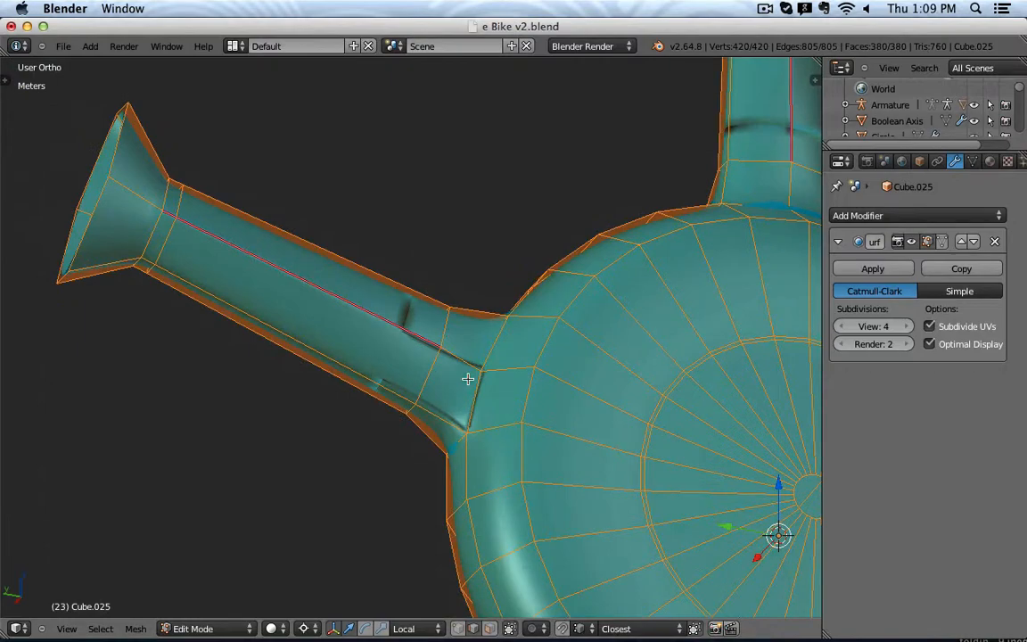
pyautogui.scroll(-2, 467, 379)
pyautogui.press('KP_3')
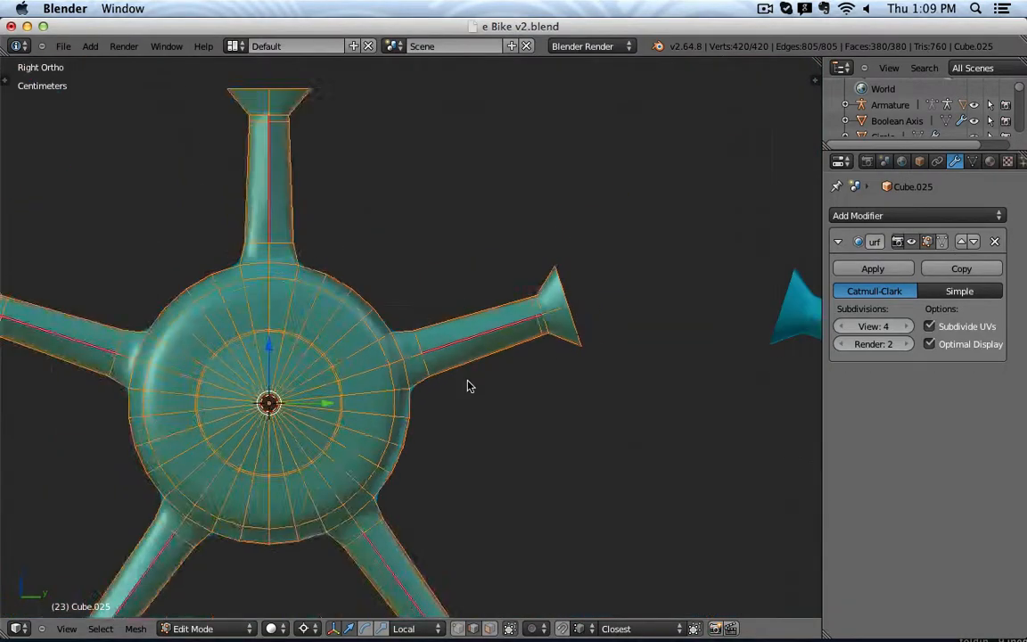
pyautogui.press('Tab')
pyautogui.scroll(-2, 535, 324)
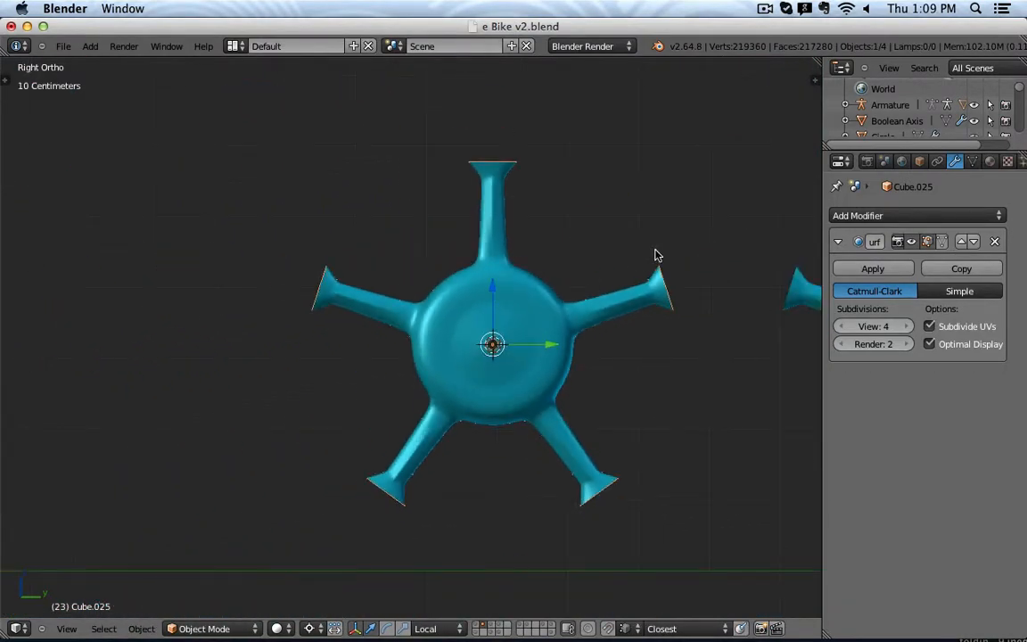
# In Edit Mode, select the outer edge loops on both sides of the hub and scale them closer together along global X.
pyautogui.moveTo(658, 254); pyautogui.dragTo(535, 319, button='middle')
pyautogui.scroll(3, 435, 337)
pyautogui.press('Tab')
pyautogui.moveTo(412, 322); pyautogui.dragTo(386, 298, button='middle')
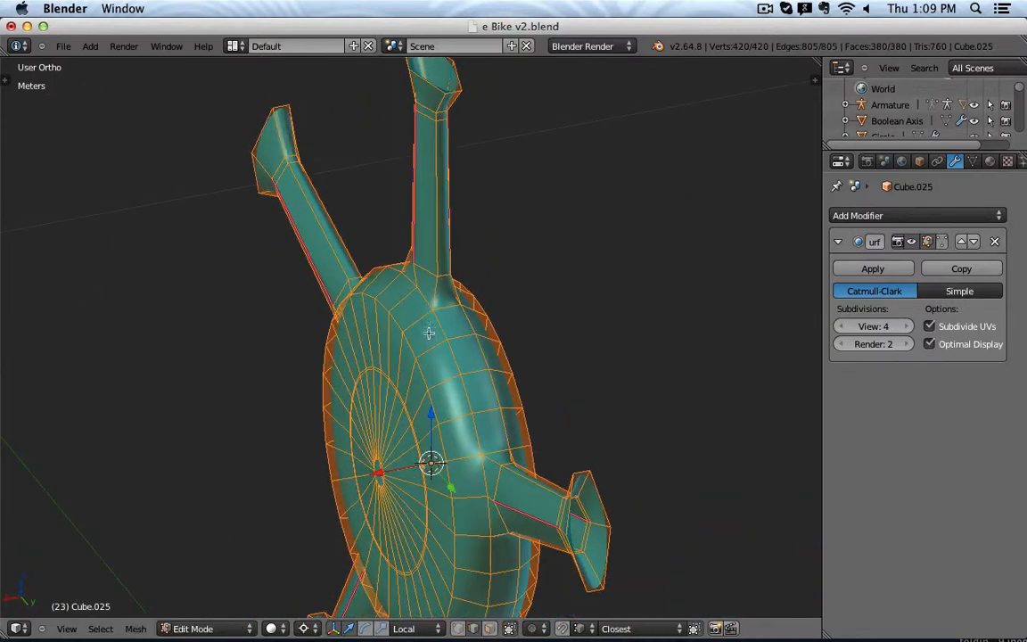
pyautogui.keyDown('alt'); pyautogui.rightClick(402, 323); pyautogui.keyUp('alt')
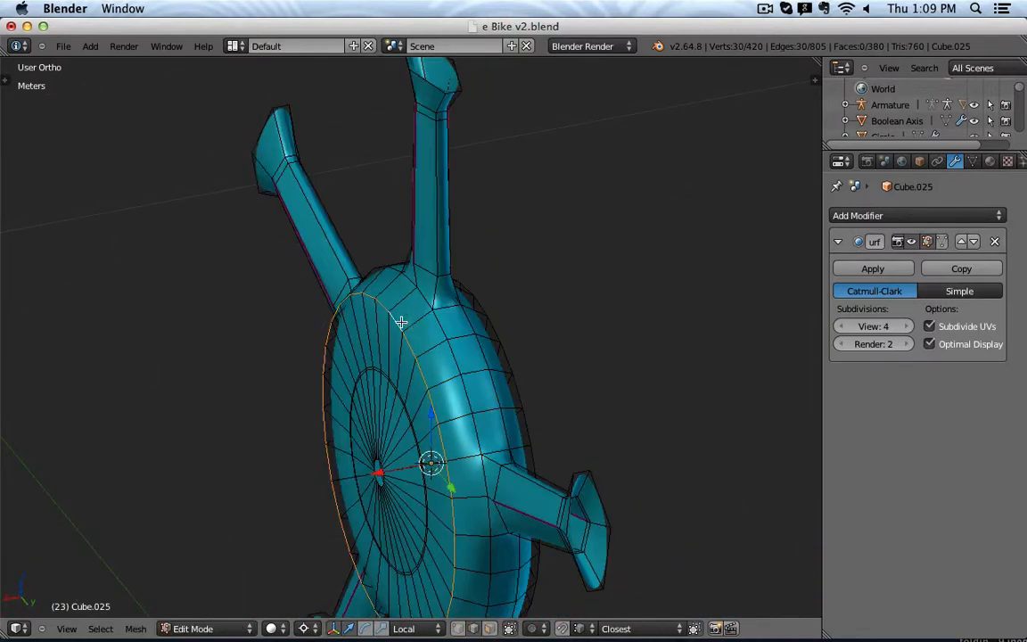
pyautogui.keyDown('alt'); pyautogui.keyDown('shift'); pyautogui.rightClick(485, 310); pyautogui.keyUp('shift'); pyautogui.keyUp('alt')
pyautogui.press('s')
pyautogui.press('y')
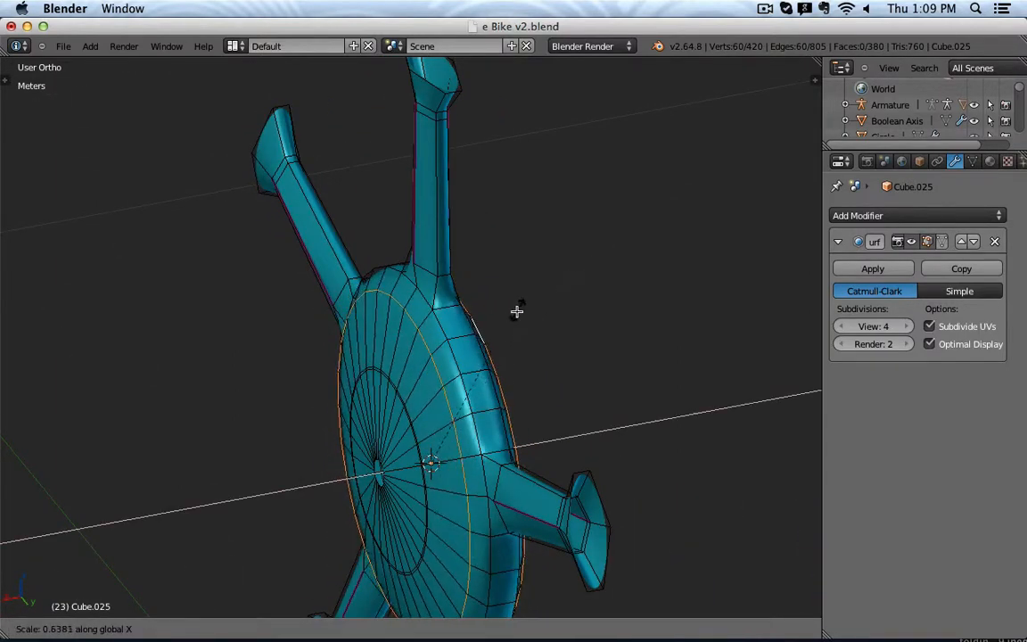
pyautogui.click(572, 270)
# Select the ten middle vertices where the five spokes meet the hub on both sides, and scale them outward along global X.
pyautogui.moveTo(571, 270); pyautogui.dragTo(645, 232, button='middle')
pyautogui.keyDown('shift'); pyautogui.moveTo(580, 210); pyautogui.dragTo(583, 353, button='middle'); pyautogui.keyUp('shift')
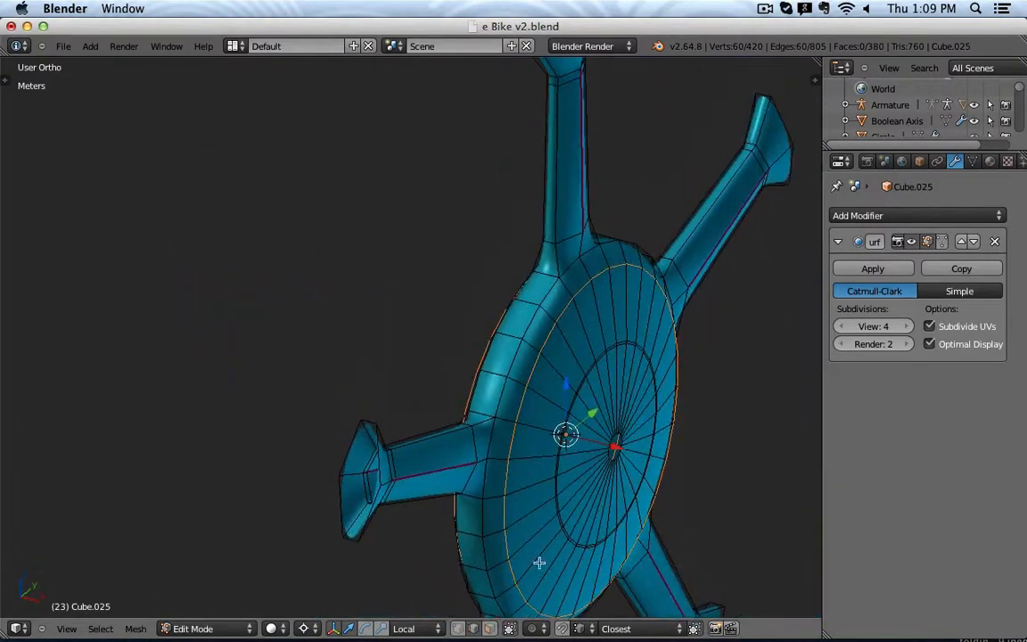
pyautogui.click(459, 628)
pyautogui.rightClick(579, 270)
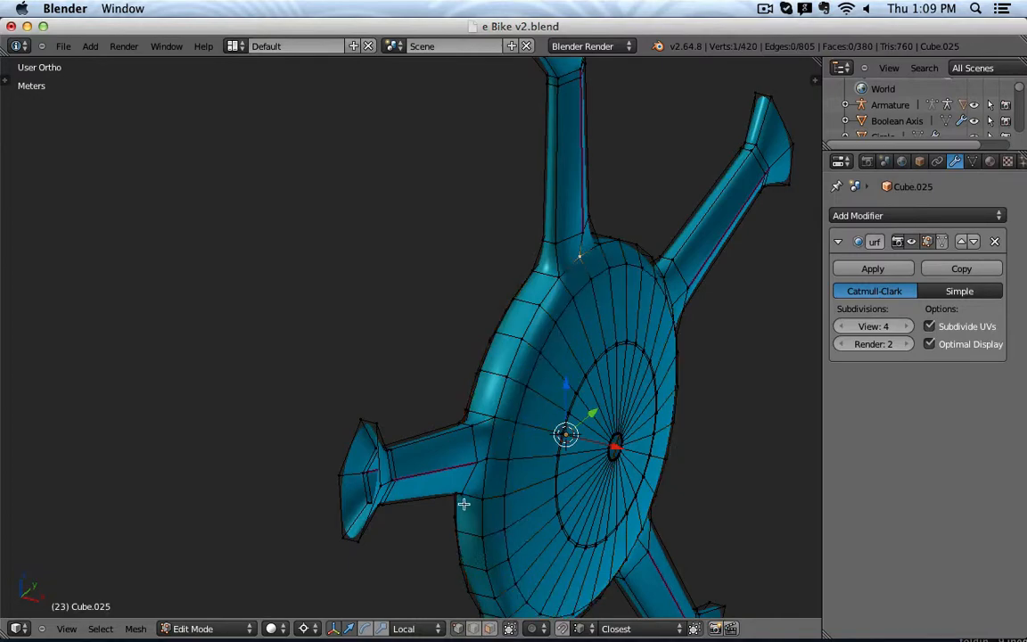
pyautogui.moveTo(429, 358); pyautogui.dragTo(478, 470, button='middle')
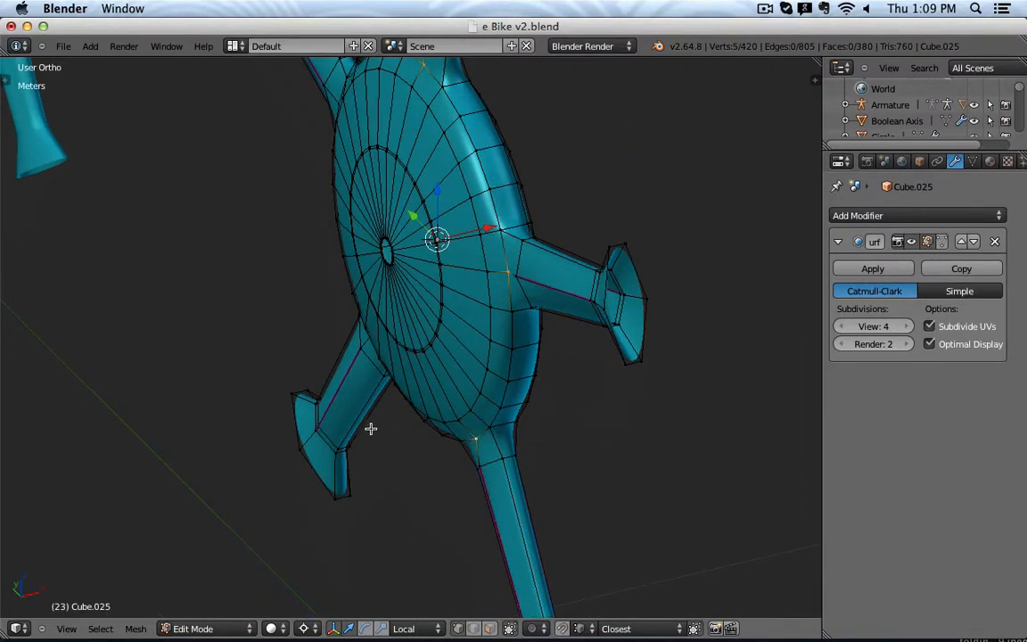
pyautogui.moveTo(372, 427); pyautogui.dragTo(197, 500, button='middle')
pyautogui.moveTo(147, 453); pyautogui.dragTo(294, 355, button='middle')
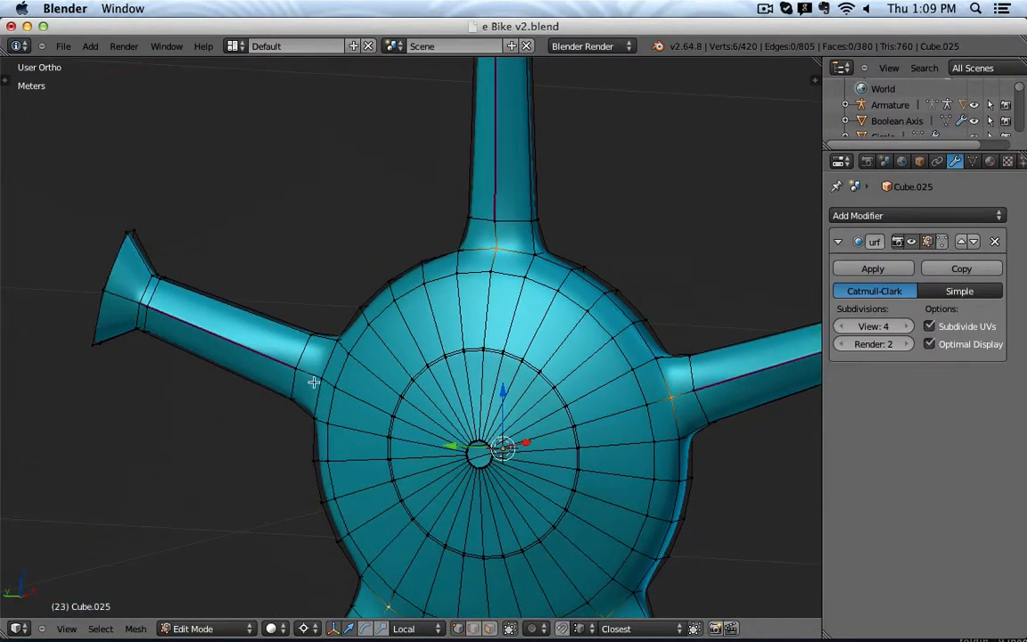
pyautogui.moveTo(232, 360); pyautogui.dragTo(479, 340, button='middle')
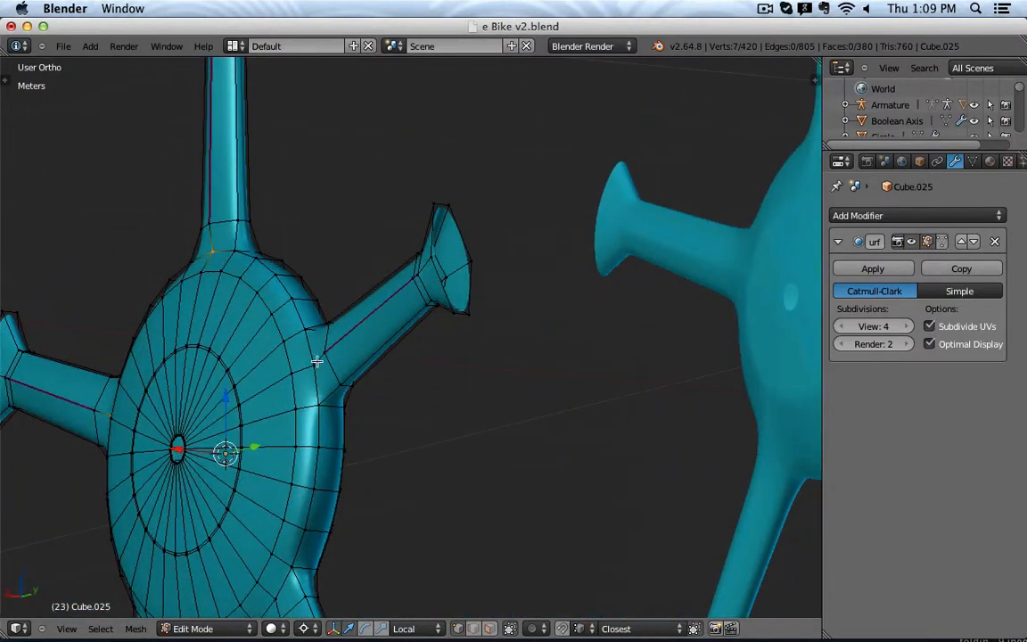
pyautogui.moveTo(314, 360)
pyautogui.mouseDown(button='middle')
pyautogui.moveTo(401, 368)
pyautogui.moveTo(350, 407)
pyautogui.moveTo(298, 372)
pyautogui.mouseUp(button='middle')
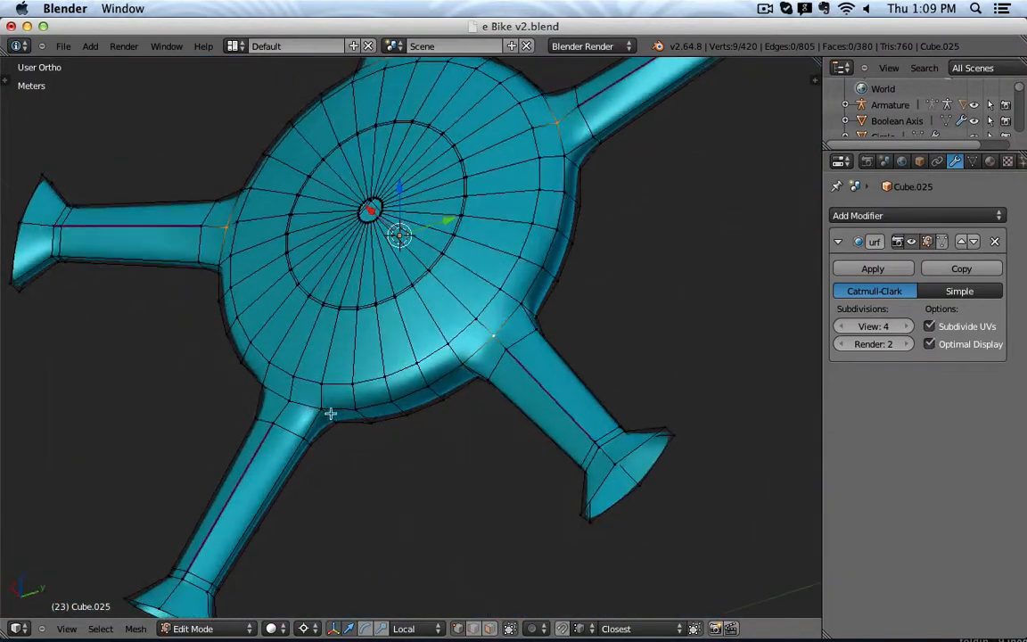
pyautogui.press('s')
pyautogui.press('x')
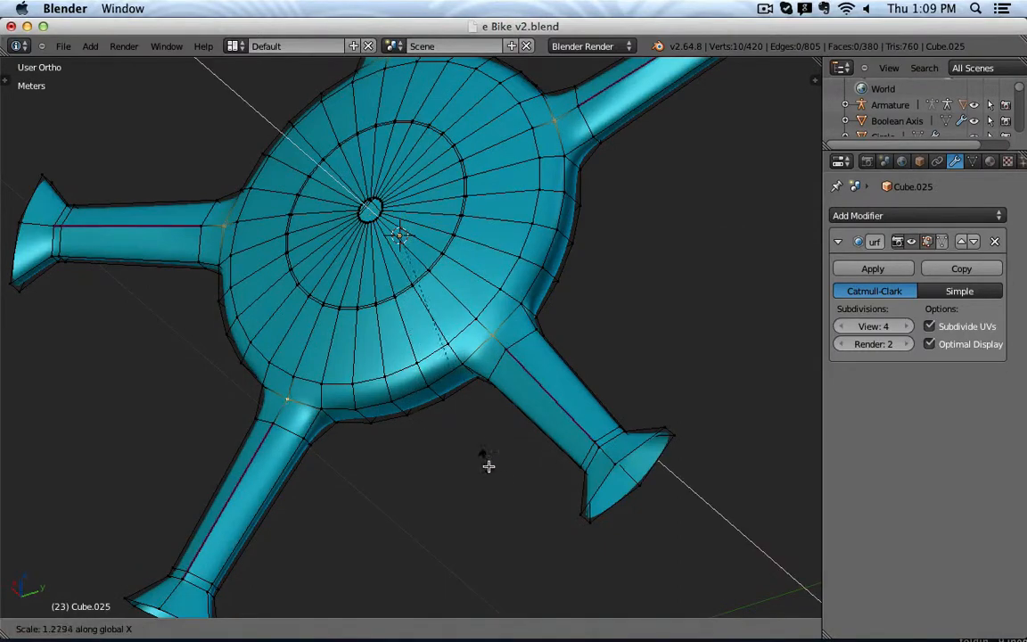
pyautogui.click(533, 489)
# Delete the edge loop just inside the spoke bases on each side of the hub, using the Edge Loop option.
pyautogui.moveTo(532, 489); pyautogui.dragTo(341, 384, button='middle')
pyautogui.keyDown('alt'); pyautogui.rightClick(257, 365); pyautogui.keyUp('alt')
pyautogui.press('x')
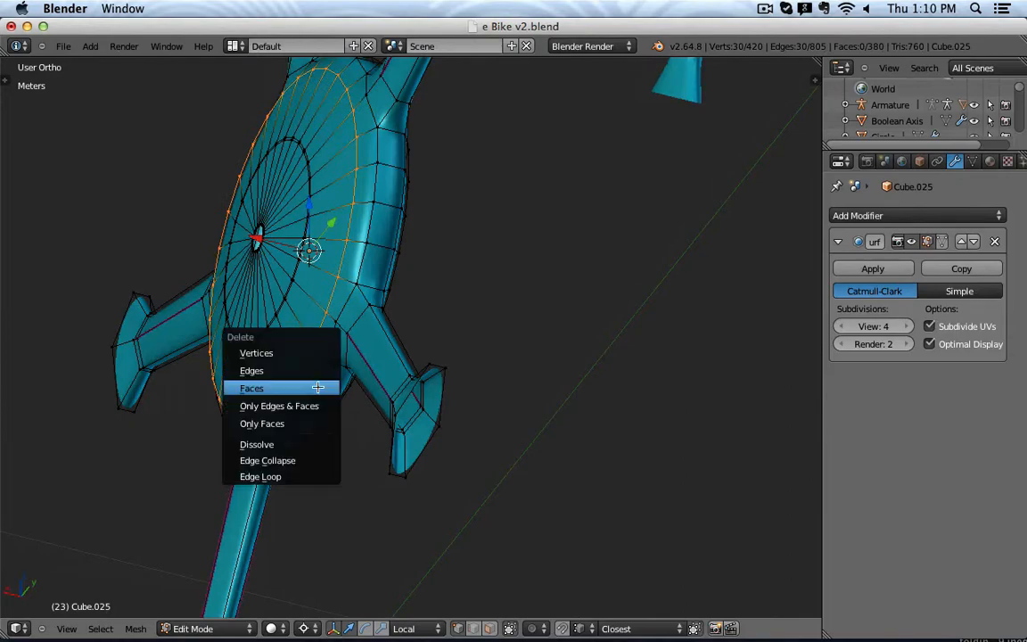
pyautogui.click(305, 461)
pyautogui.moveTo(425, 403); pyautogui.dragTo(352, 498, button='middle')
pyautogui.press('x')
pyautogui.click(348, 500)
# On one side of the hub, select the two radial edges that continue each spoke's center crease to the inner ring.
pyautogui.moveTo(457, 399); pyautogui.dragTo(544, 534, button='middle')
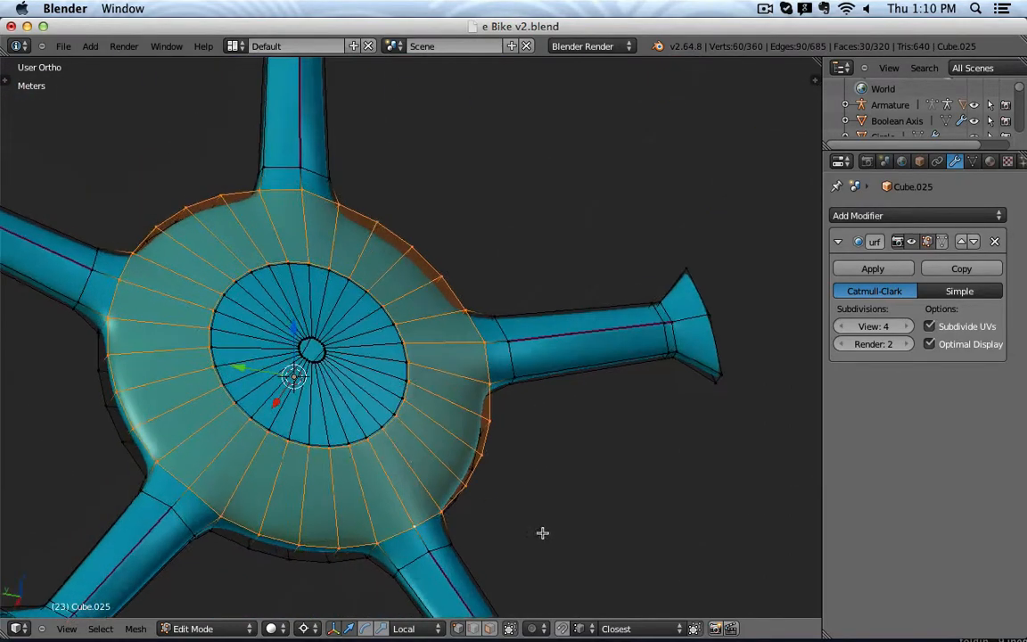
pyautogui.rightClick(413, 524)
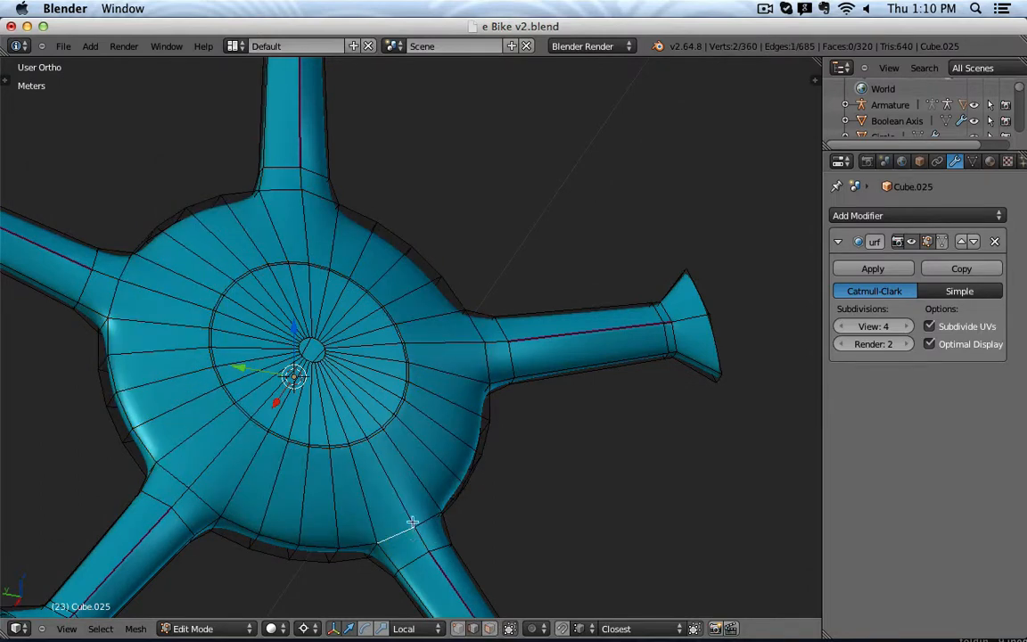
pyautogui.rightClick(422, 541)
pyautogui.keyDown('shift'); pyautogui.rightClick(402, 506); pyautogui.keyUp('shift')
pyautogui.keyDown('shift'); pyautogui.rightClick(182, 498); pyautogui.keyUp('shift')
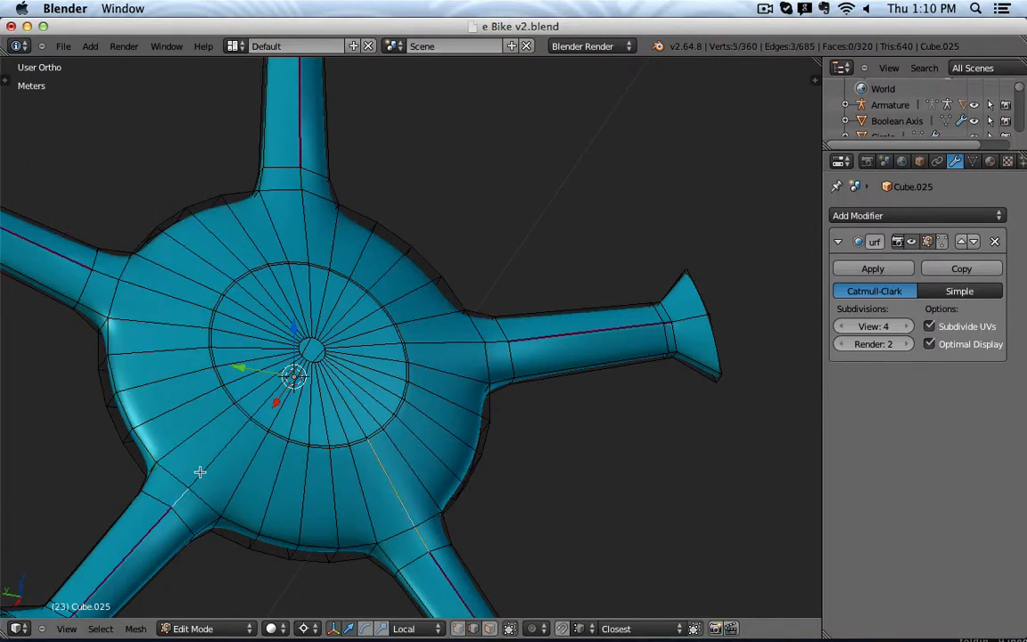
pyautogui.keyDown('shift'); pyautogui.rightClick(202, 471); pyautogui.keyUp('shift')
pyautogui.keyDown('shift'); pyautogui.rightClick(97, 252); pyautogui.keyUp('shift')
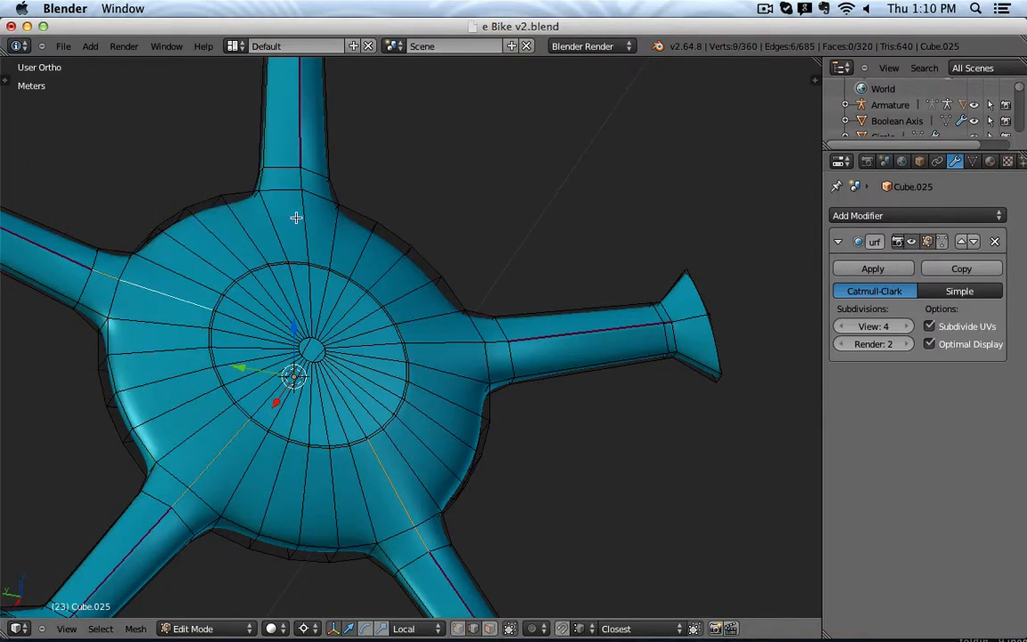
pyautogui.keyDown('shift'); pyautogui.rightClick(303, 183); pyautogui.keyUp('shift')
pyautogui.keyDown('shift'); pyautogui.rightClick(304, 181); pyautogui.keyUp('shift')
pyautogui.keyDown('shift'); pyautogui.rightClick(461, 347); pyautogui.keyUp('shift')
pyautogui.keyDown('shift'); pyautogui.rightClick(496, 341); pyautogui.keyUp('shift')
# Add the matching radial edges of all five spokes on the opposite side of the hub to the selection.
pyautogui.moveTo(591, 412); pyautogui.dragTo(335, 252, button='middle')
pyautogui.keyDown('shift'); pyautogui.rightClick(395, 214); pyautogui.keyUp('shift')
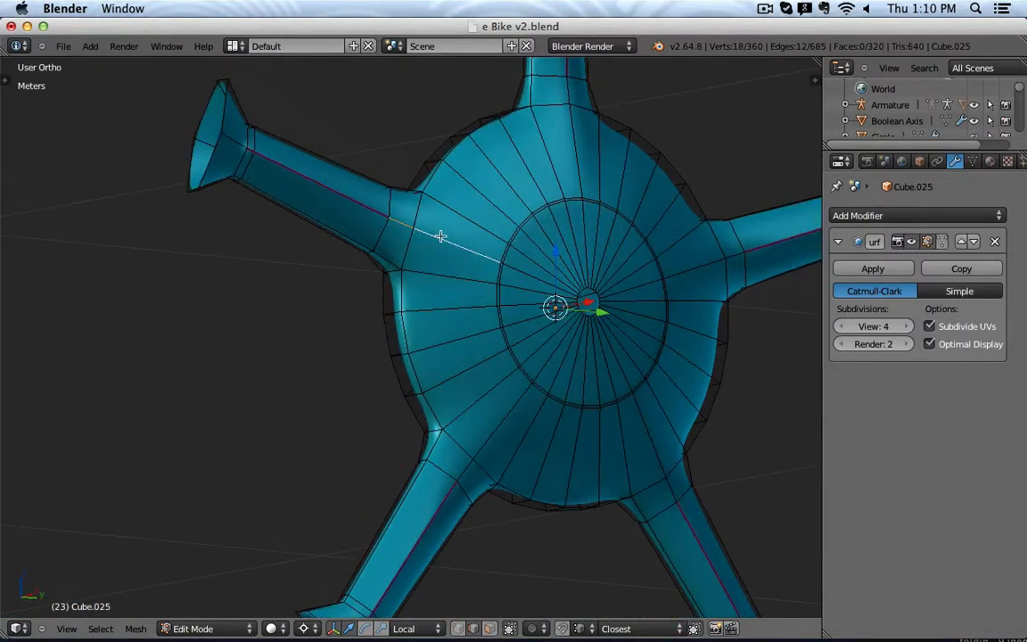
pyautogui.keyDown('shift'); pyautogui.rightClick(493, 435); pyautogui.keyUp('shift')
pyautogui.keyDown('shift'); pyautogui.rightClick(573, 98); pyautogui.keyUp('shift')
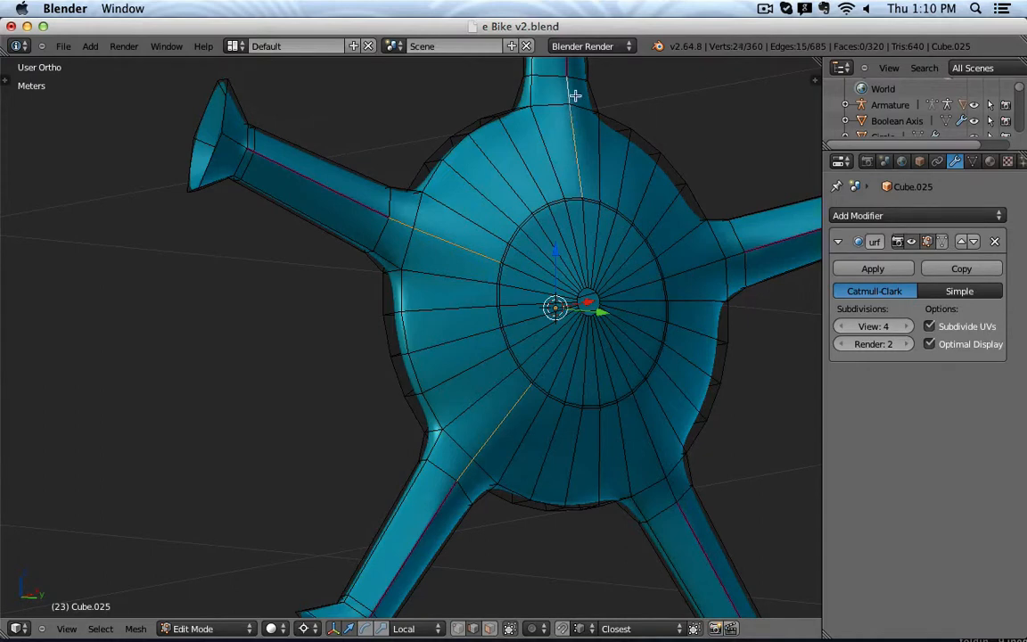
pyautogui.keyDown('shift'); pyautogui.rightClick(698, 268); pyautogui.keyUp('shift')
pyautogui.keyDown('shift'); pyautogui.rightClick(667, 480); pyautogui.keyUp('shift')
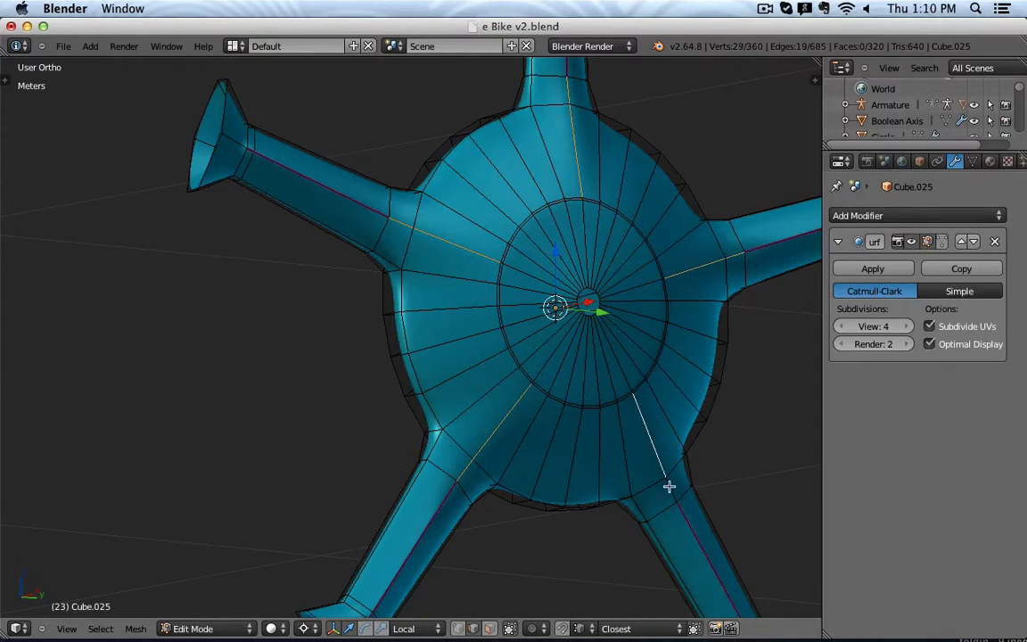
# Set the mean crease of the selected radial edges to 0.8, and return to Object Mode in the right side view.
pyautogui.press('n')
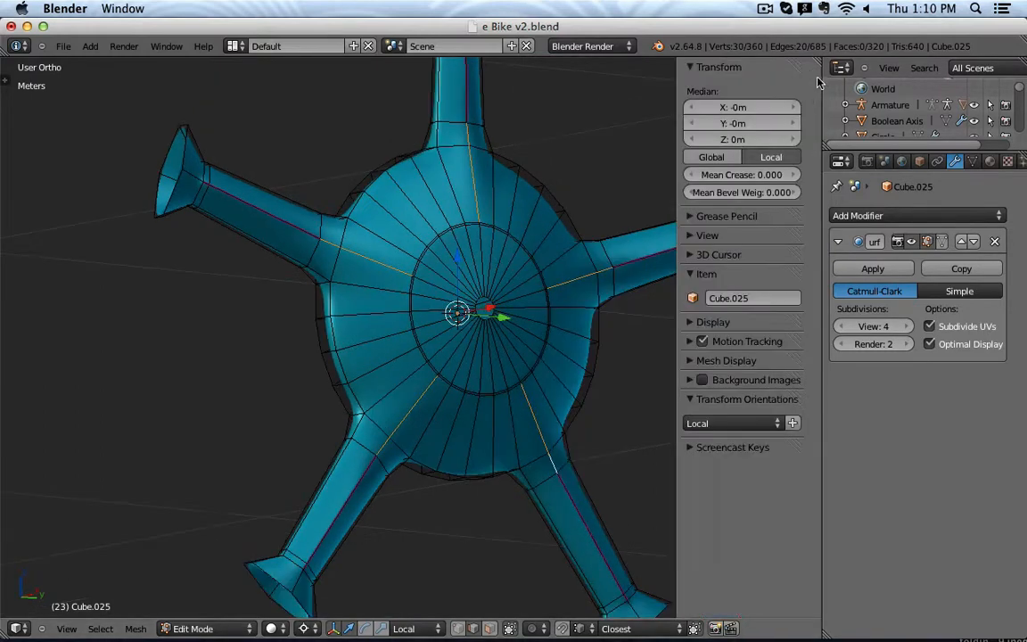
pyautogui.click(747, 174)
pyautogui.write('.8')
pyautogui.press('Return')
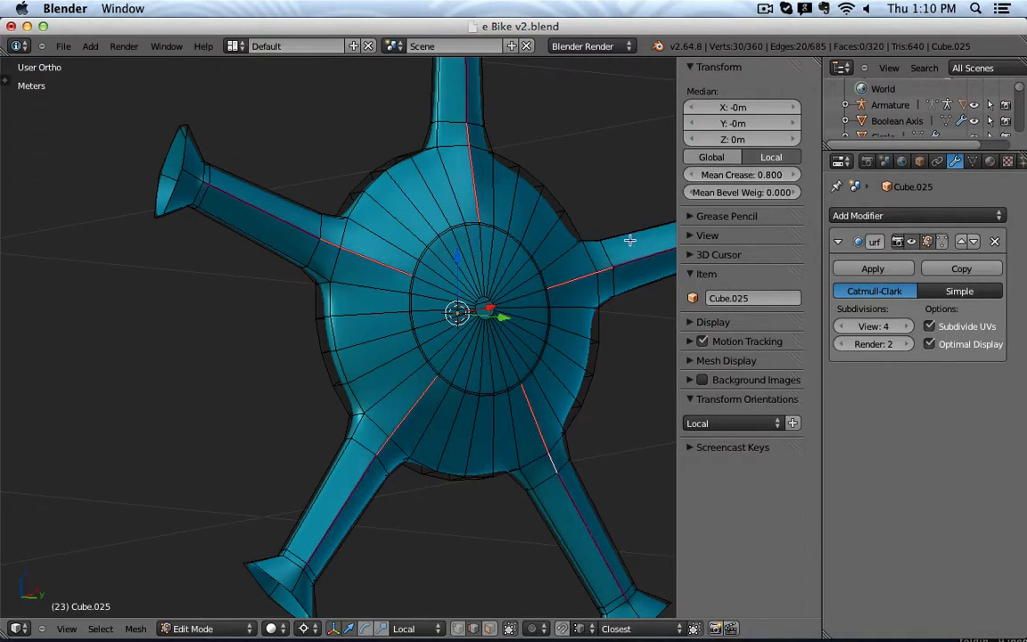
pyautogui.scroll(-2, 500, 318)
pyautogui.press('Tab')
pyautogui.press('KP_3')
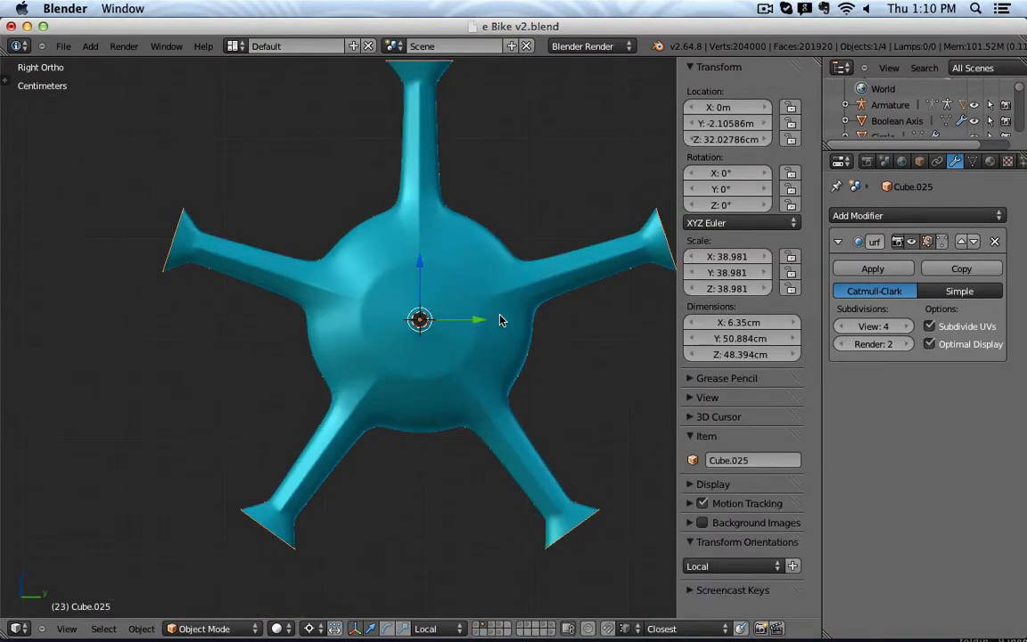
# Compare the finished hub's shape with the other star-shaped hub variants lined up beside it.
pyautogui.scroll(-4, 502, 318)
pyautogui.scroll(2, 537, 332)
pyautogui.press('n')
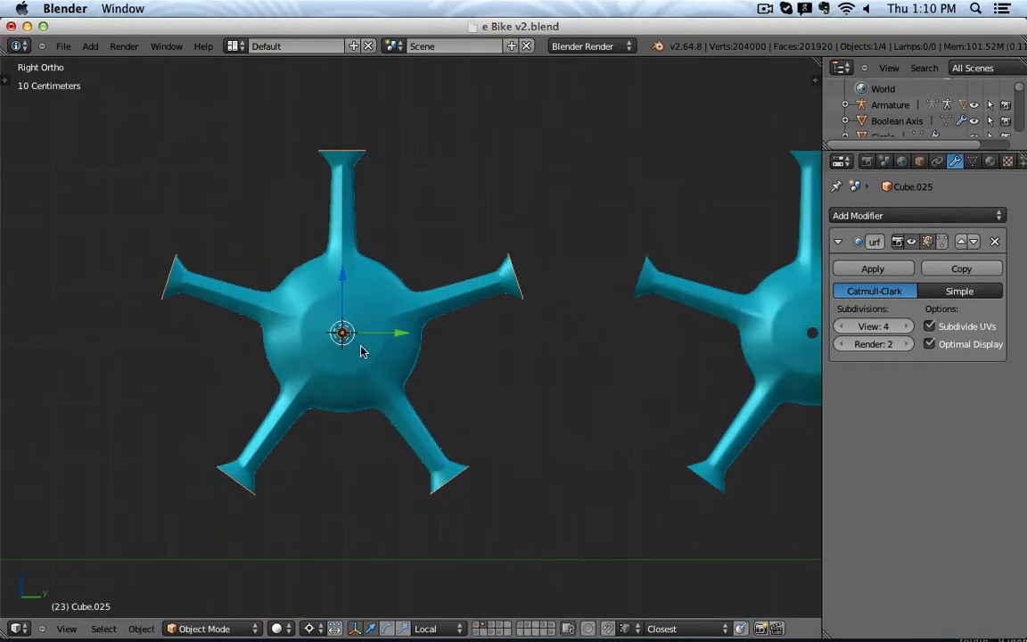
pyautogui.scroll(2, 386, 337)
pyautogui.scroll(-2, 393, 340)
pyautogui.keyDown('shift'); pyautogui.moveTo(528, 348); pyautogui.dragTo(418, 346, button='middle'); pyautogui.keyUp('shift')
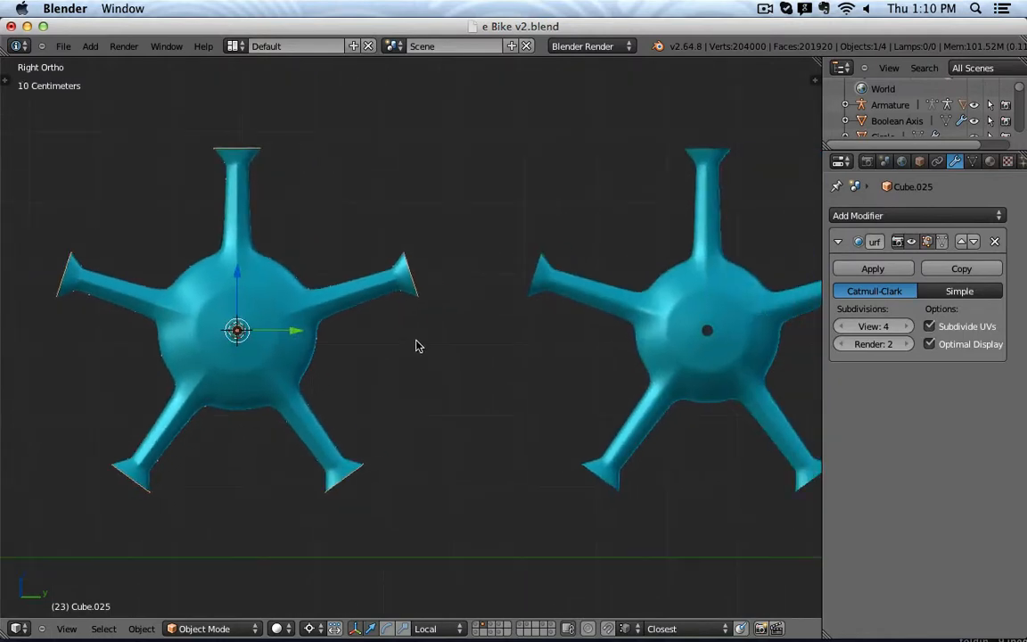
pyautogui.scroll(-1, 462, 328)
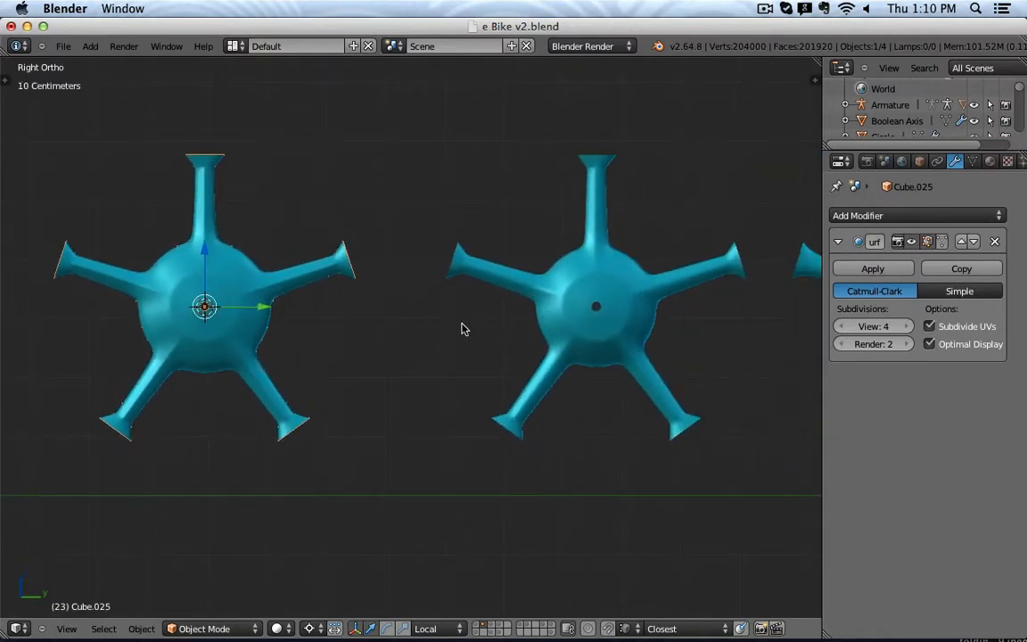
pyautogui.scroll(-1, 462, 329)
pyautogui.keyDown('shift'); pyautogui.moveTo(557, 331); pyautogui.dragTo(447, 330, button='middle'); pyautogui.keyUp('shift')
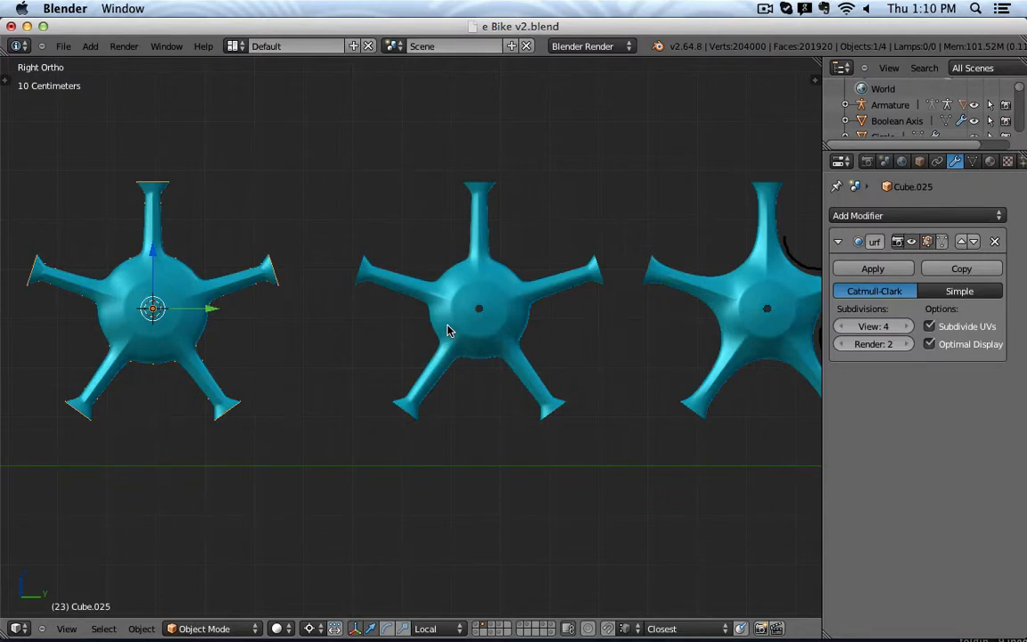
pyautogui.scroll(-2, 439, 372)
pyautogui.keyDown('shift'); pyautogui.moveTo(517, 382); pyautogui.dragTo(409, 373, button='middle'); pyautogui.keyUp('shift')
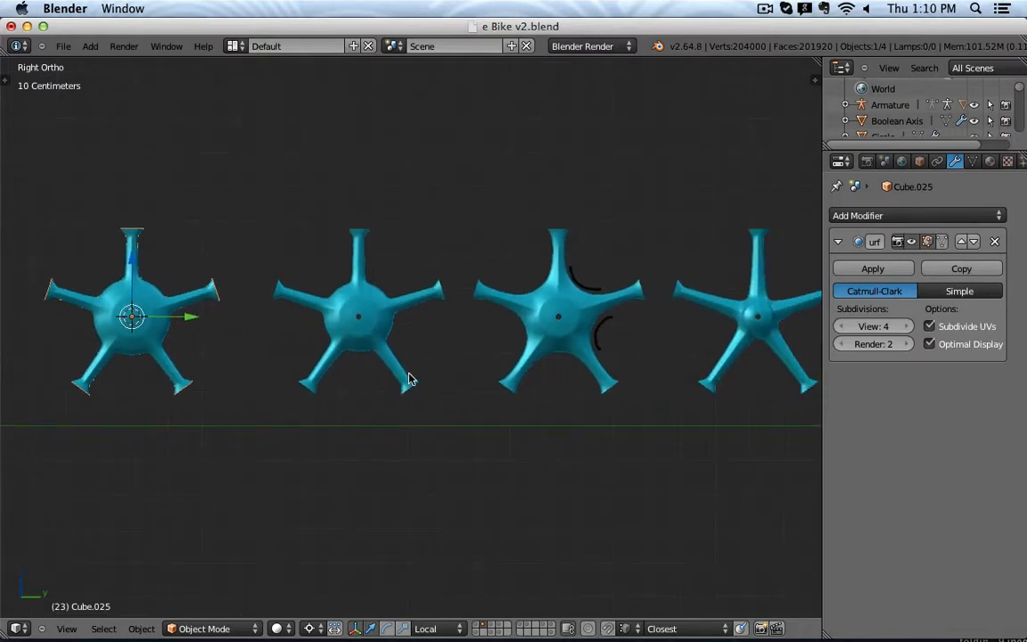